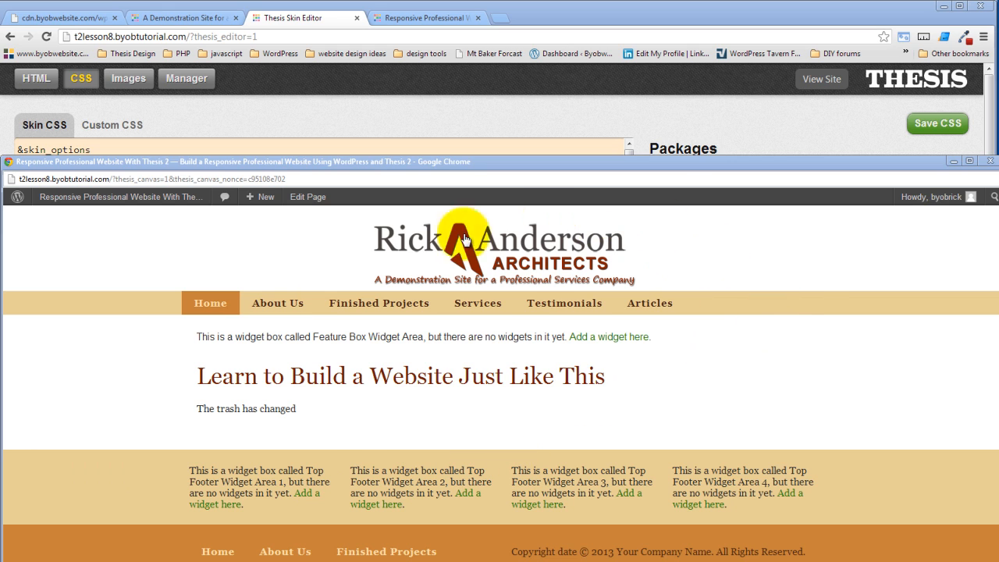
Step: Review the finished demonstration site and the skin editor, and read the Agility Nude CSS cheat sheet as far as Typical Page Area Packages
click(182, 17)
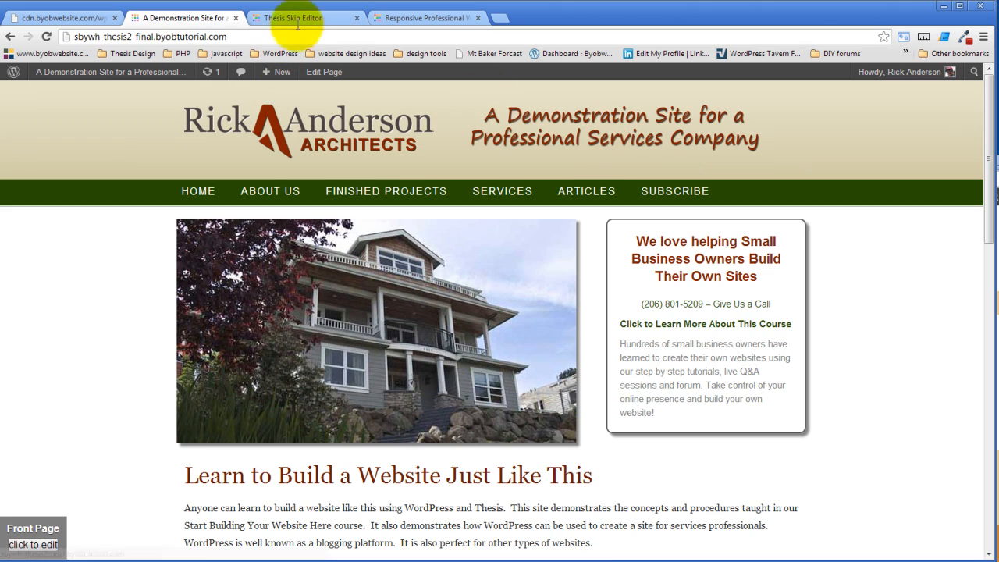
click(299, 19)
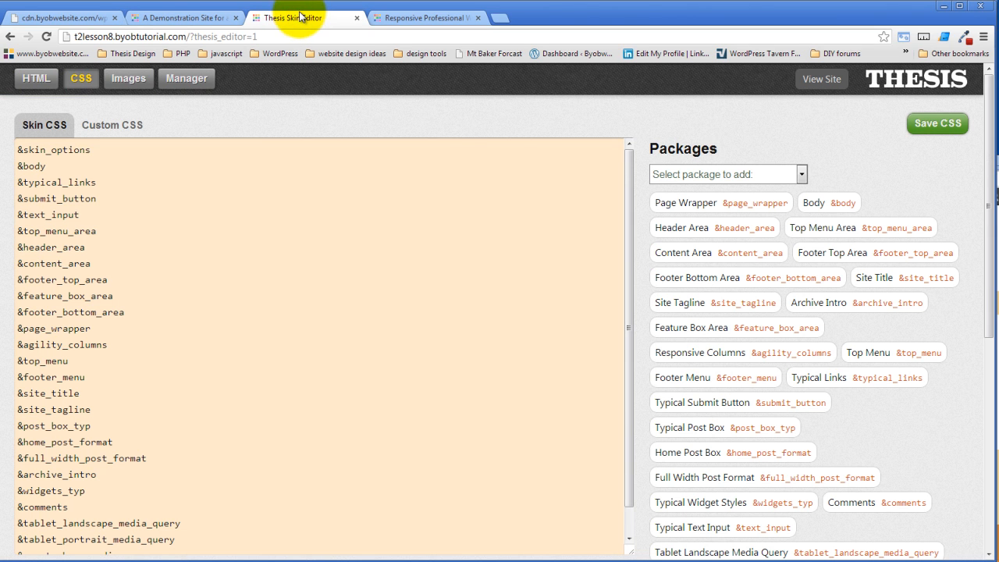
click(56, 17)
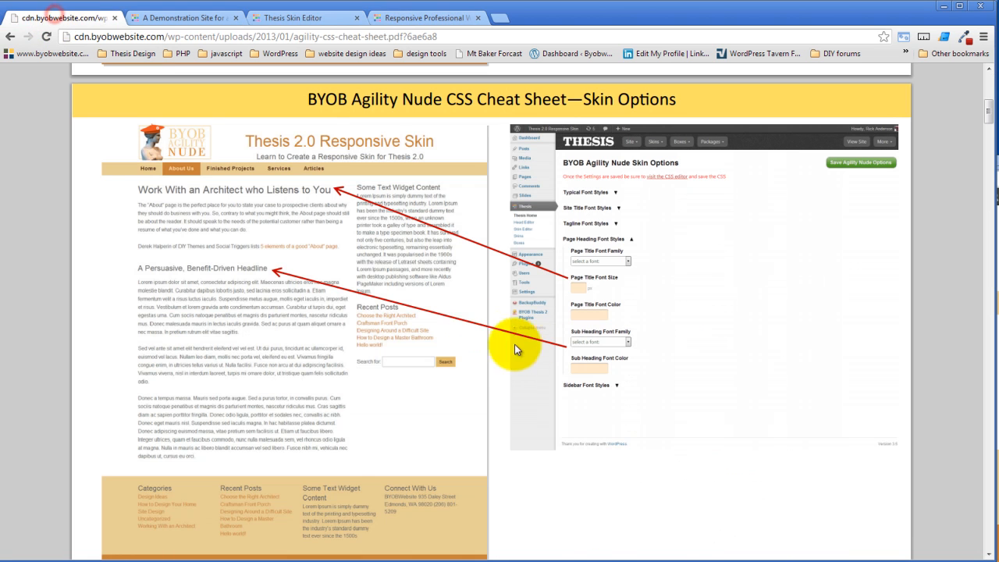
scroll(468, 320, down, 2)
scroll(472, 323, down, 4)
scroll(472, 323, down, 5)
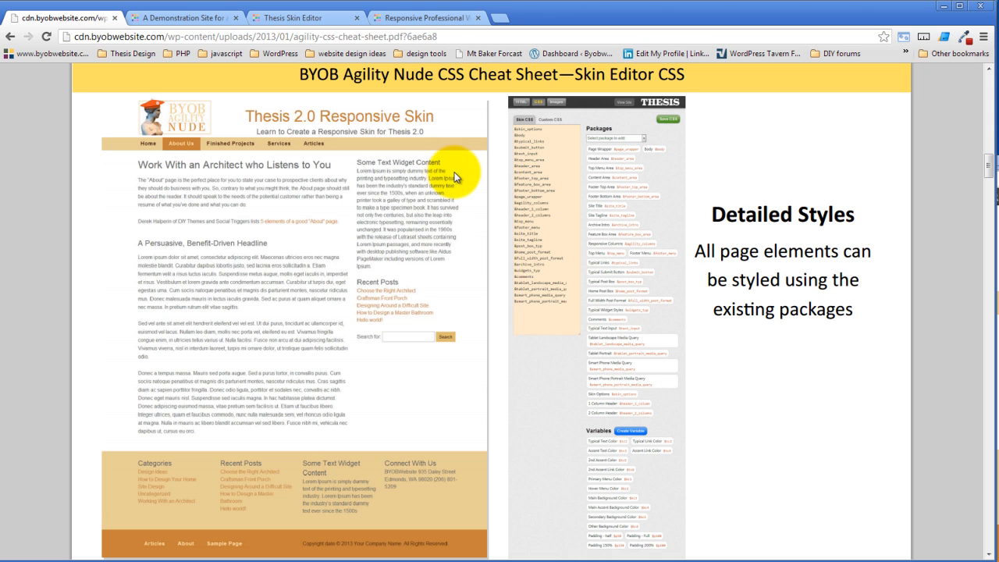
scroll(455, 175, down, 7)
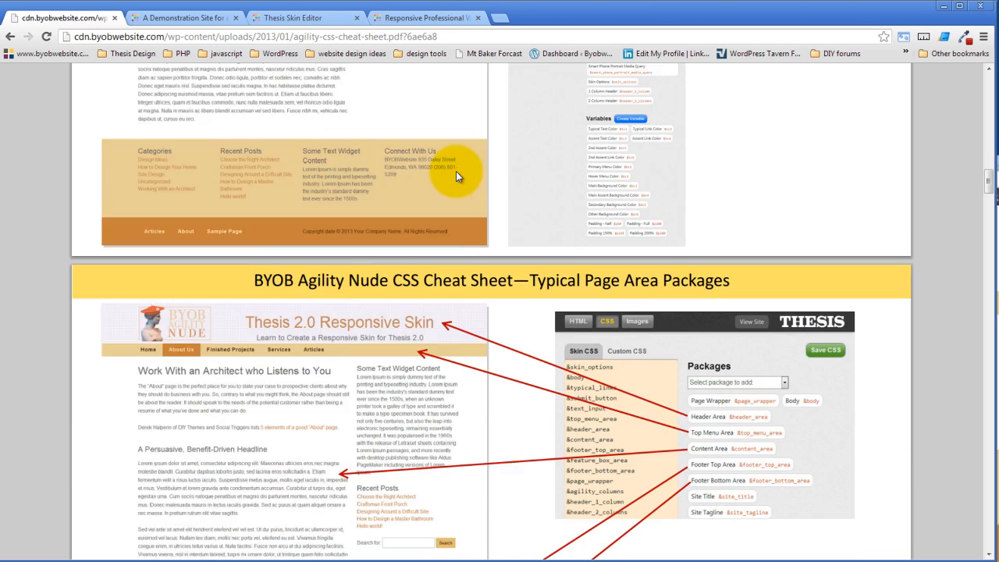
scroll(456, 171, up, 1)
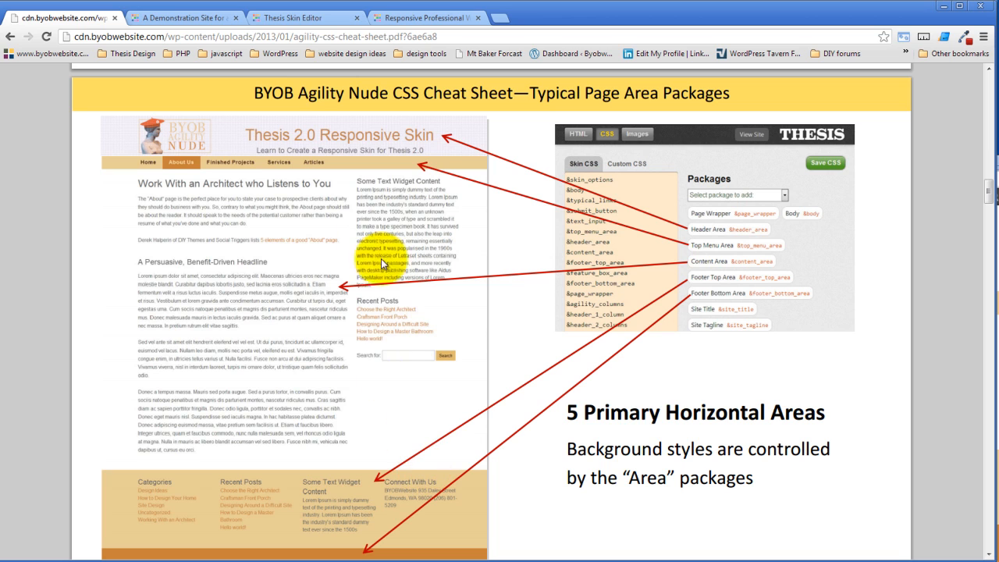
Step: Open the Header Area package for editing in the Thesis Skin Editor
click(192, 20)
click(332, 17)
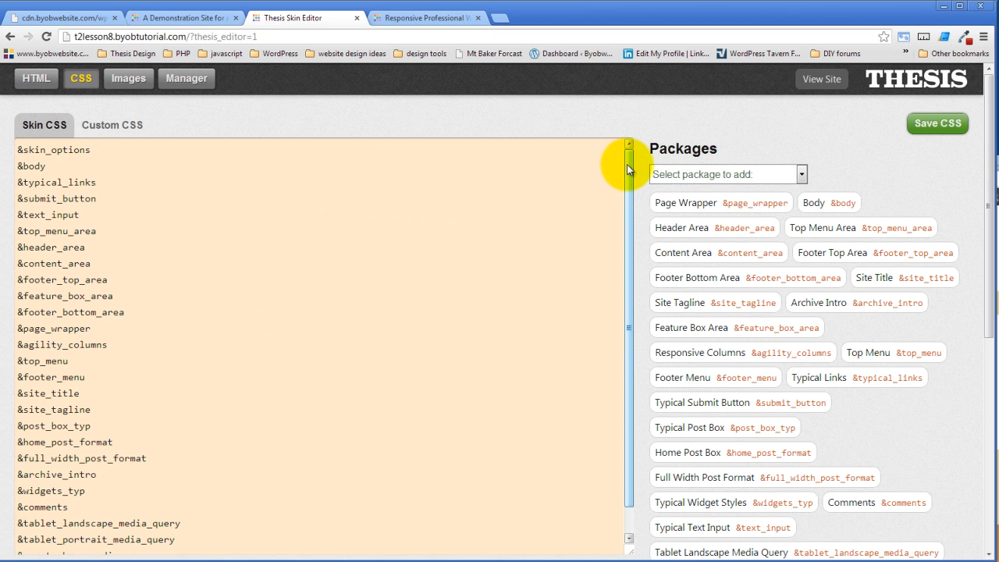
drag(629, 169, 488, 251)
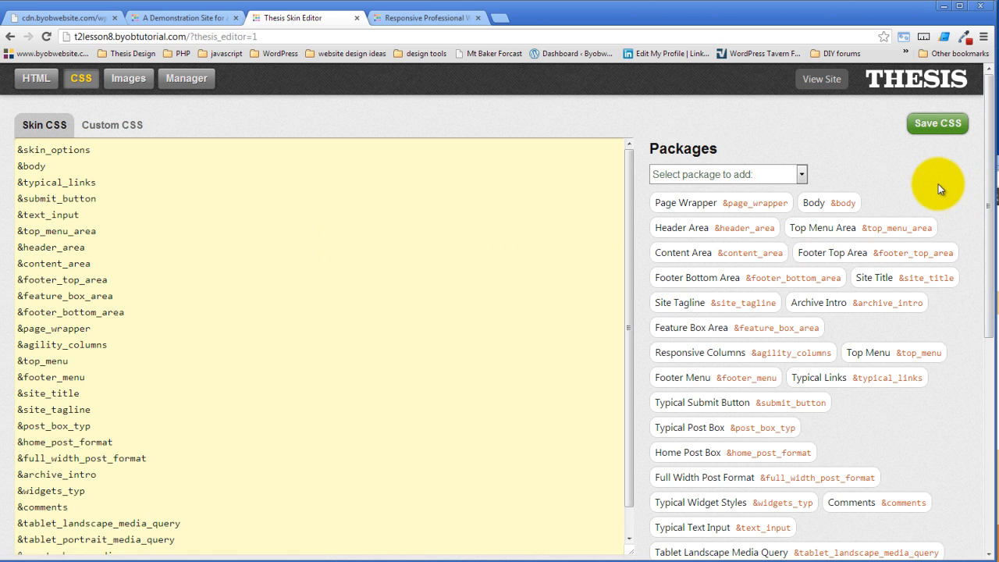
click(702, 231)
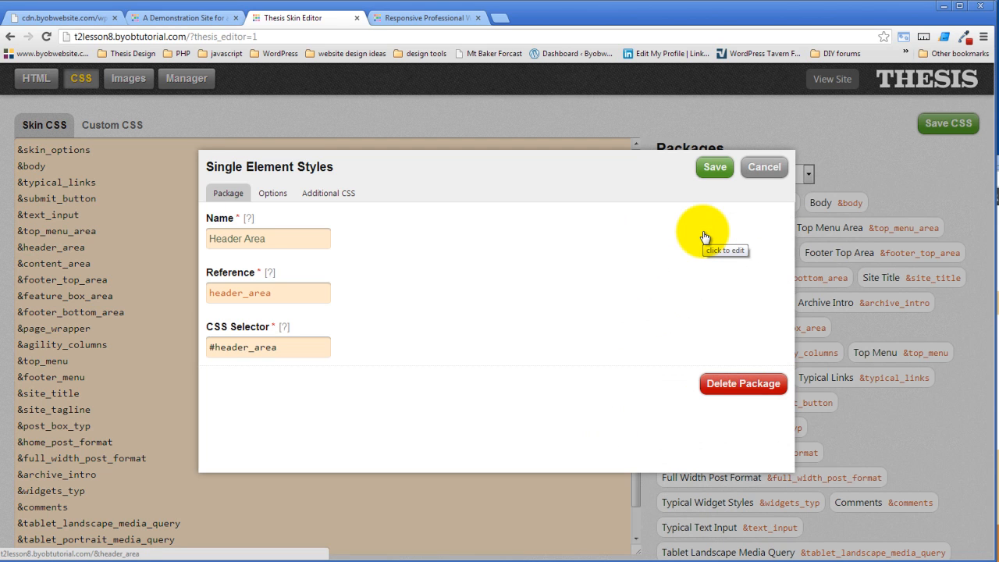
click(763, 169)
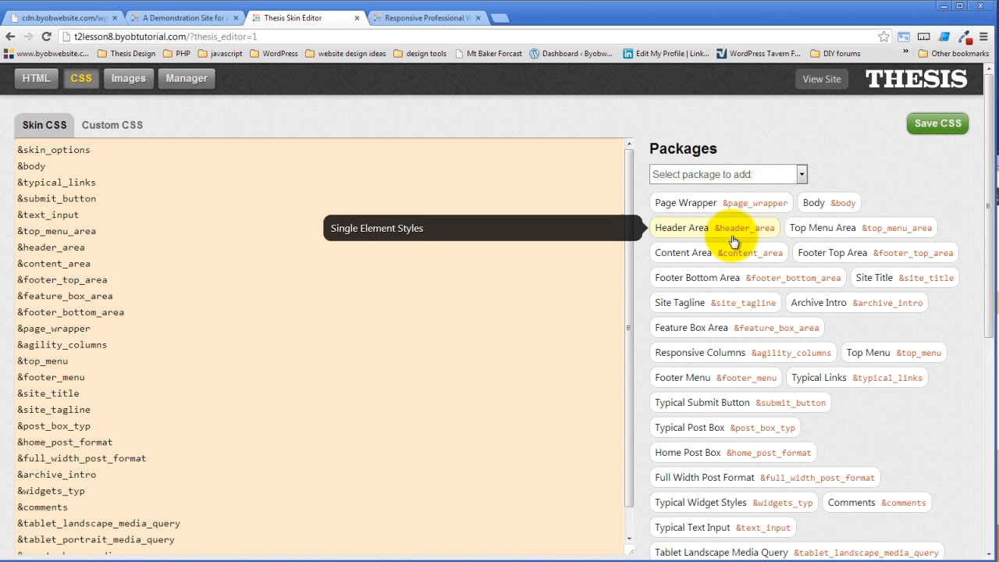
click(687, 235)
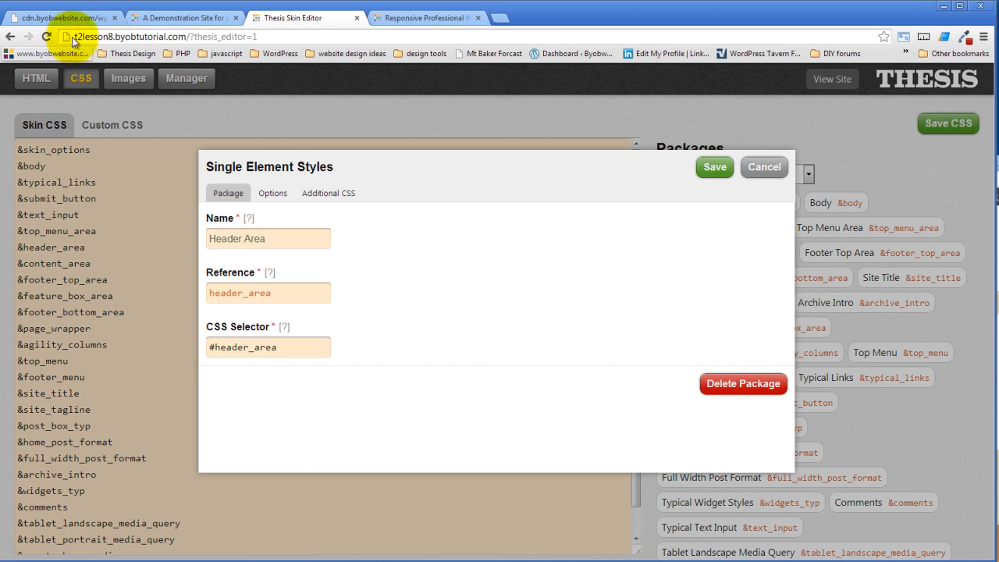
Step: Check on the cheat sheet which page area the Header Area package controls, and return to the open package
click(39, 16)
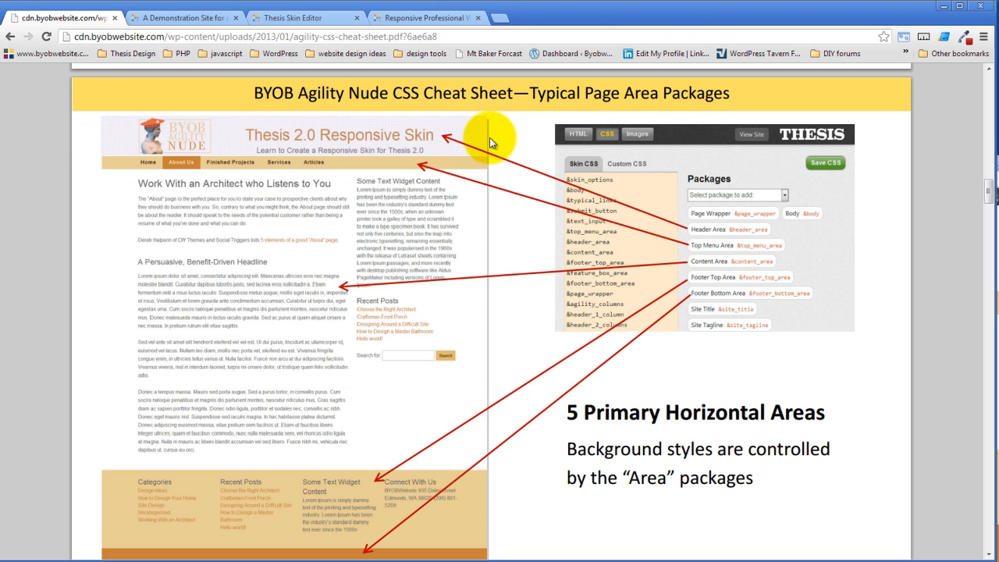
click(199, 17)
click(295, 17)
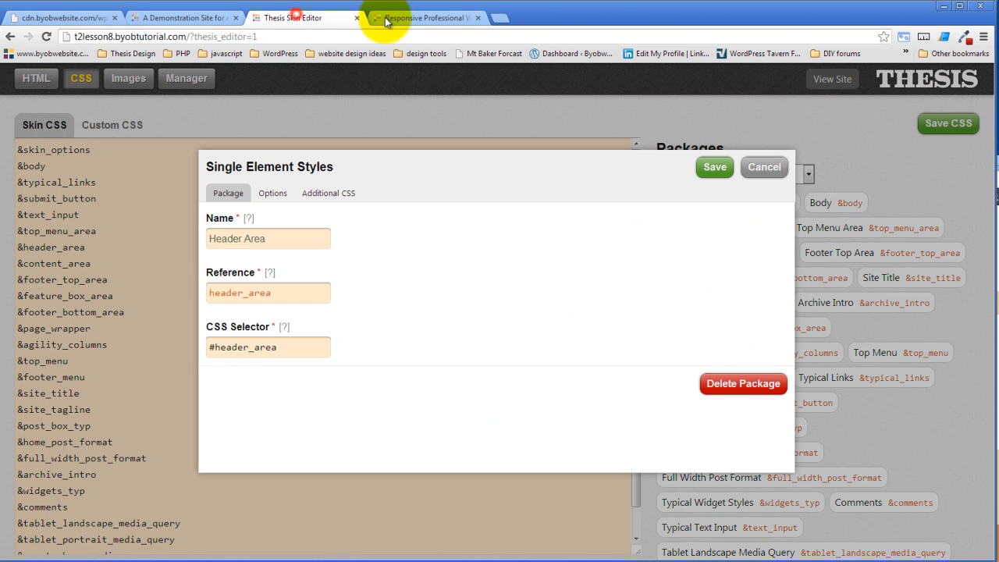
Step: Set the Header Area package's background color to C6FF94 and save the package
click(278, 195)
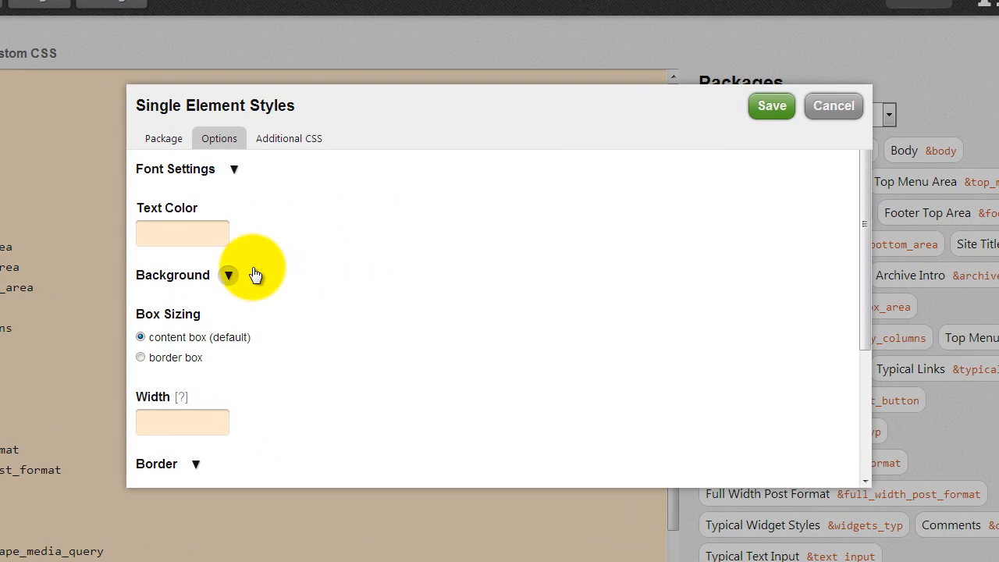
click(228, 277)
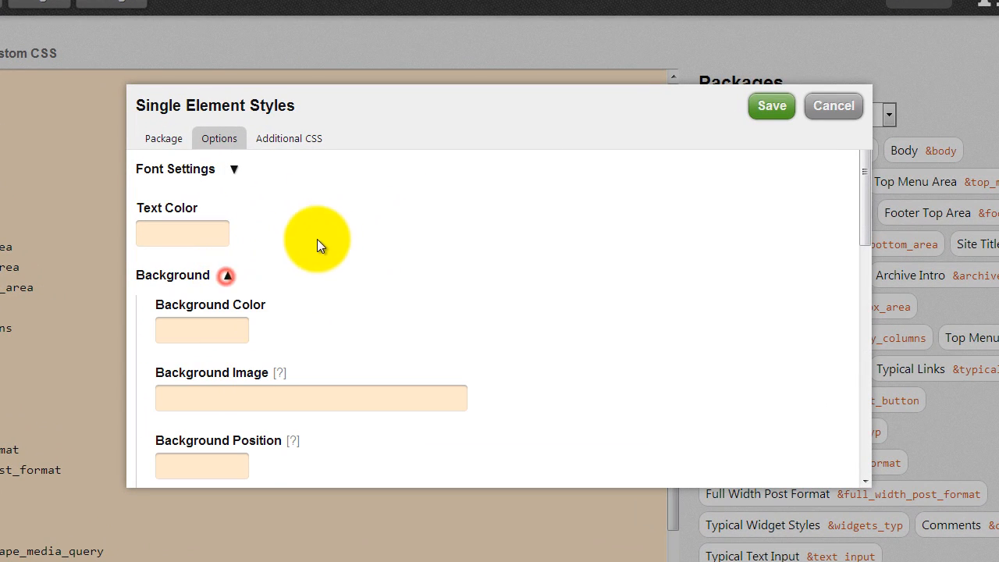
click(213, 331)
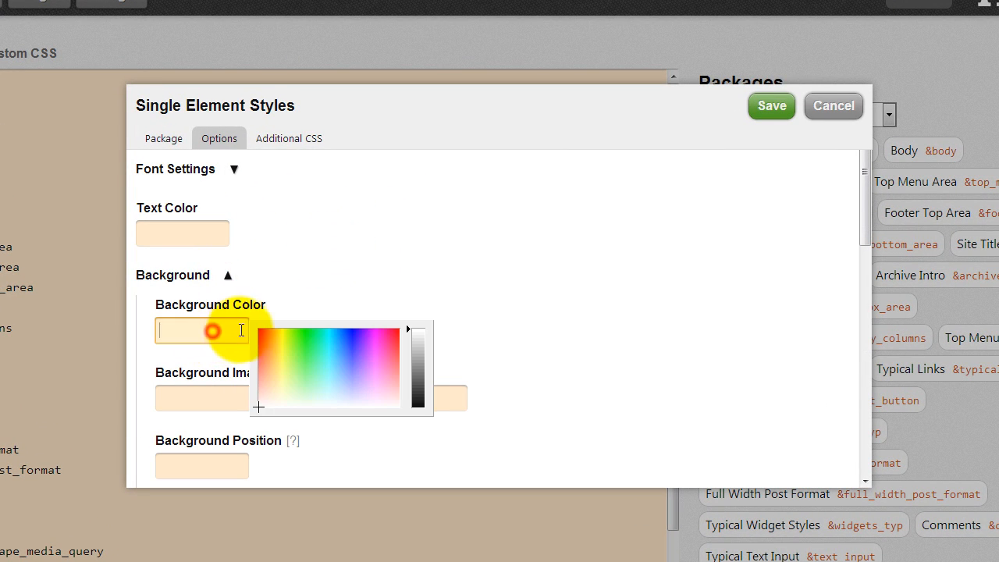
click(282, 344)
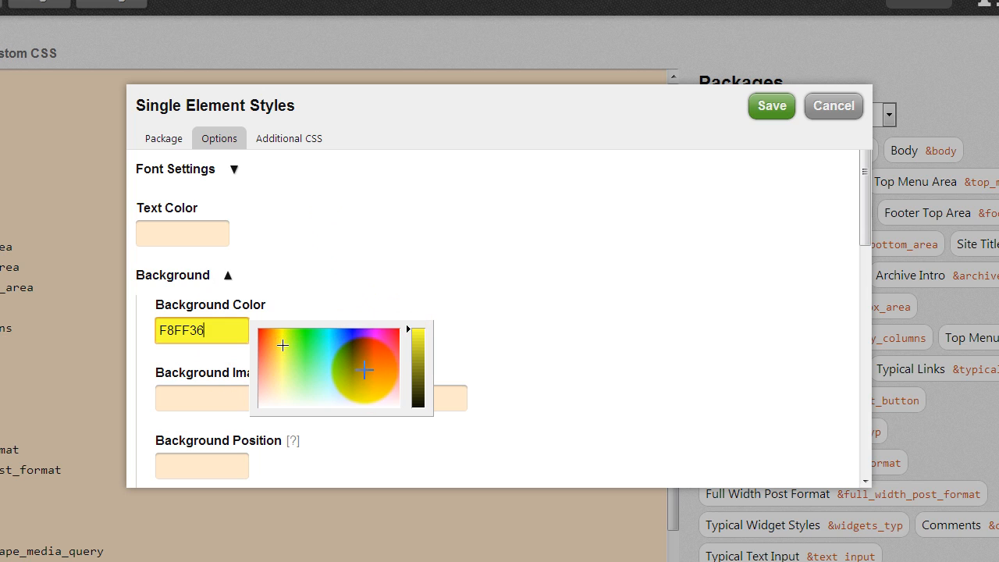
click(364, 369)
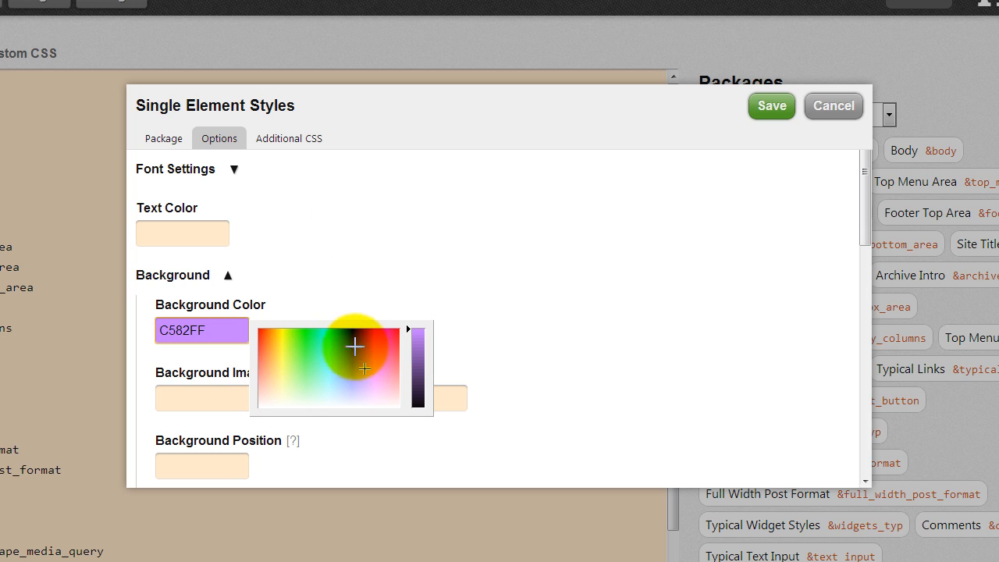
click(294, 374)
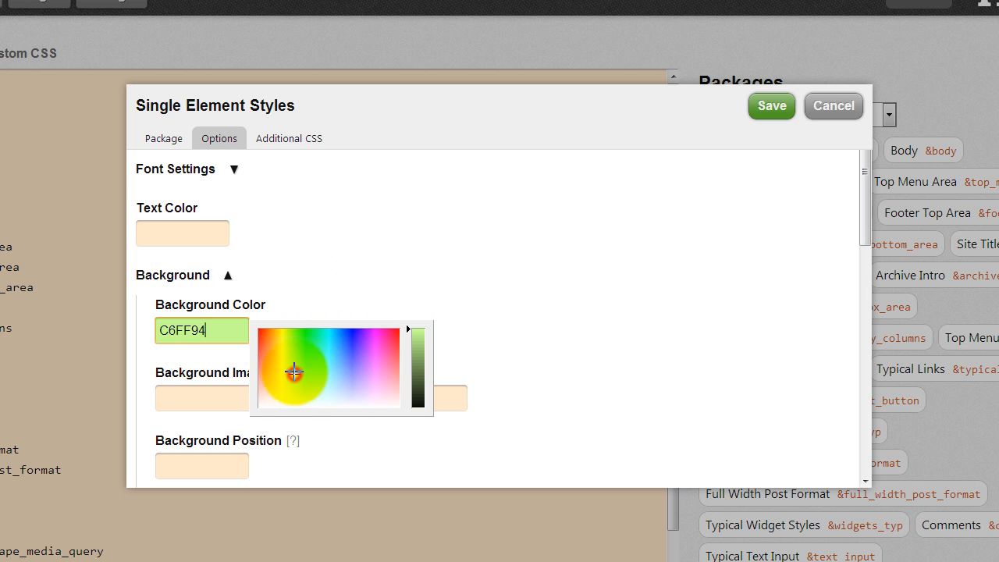
click(479, 244)
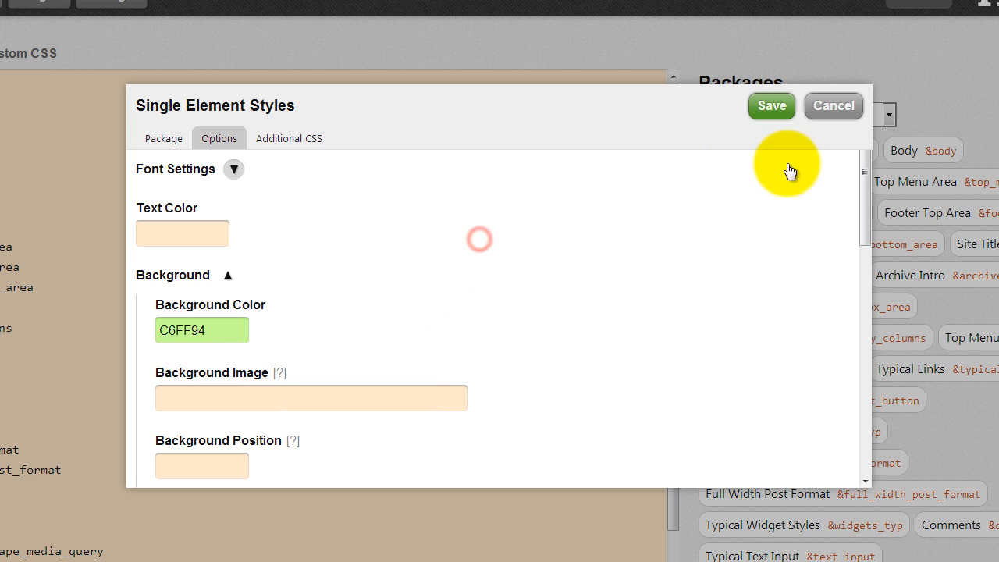
click(767, 117)
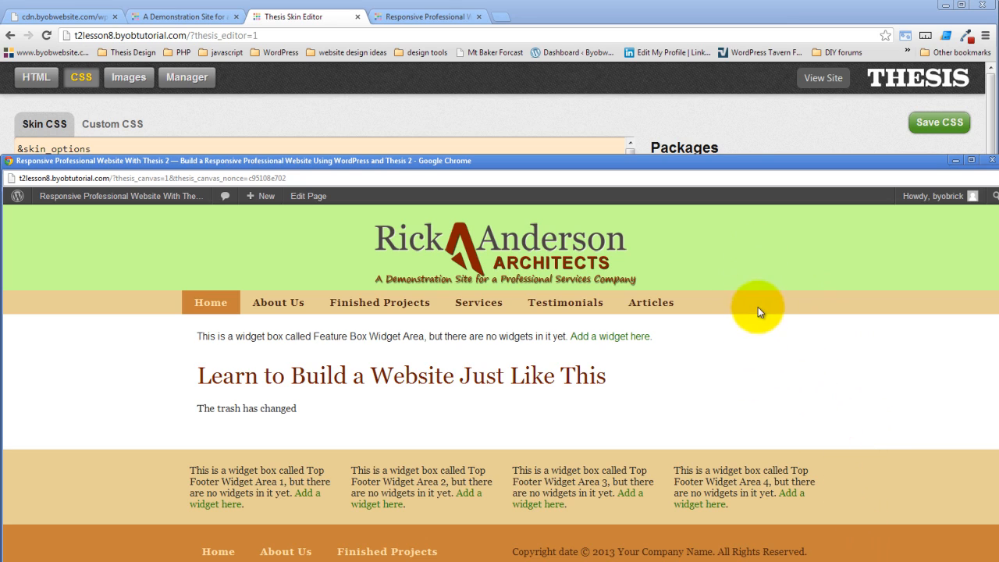
Step: Check the header background in the site preview and compare it with the finished demonstration site's header
drag(712, 167, 714, 149)
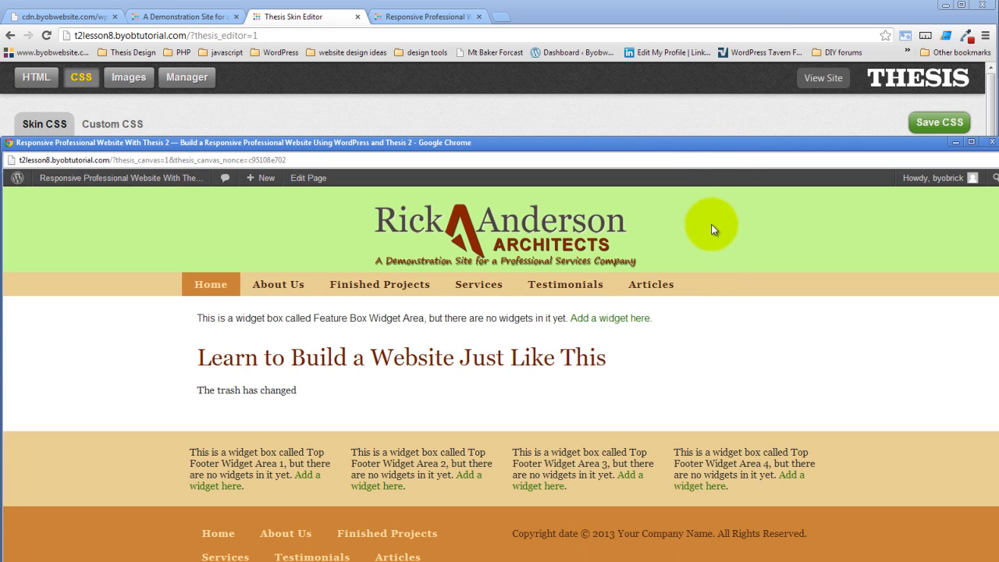
click(607, 112)
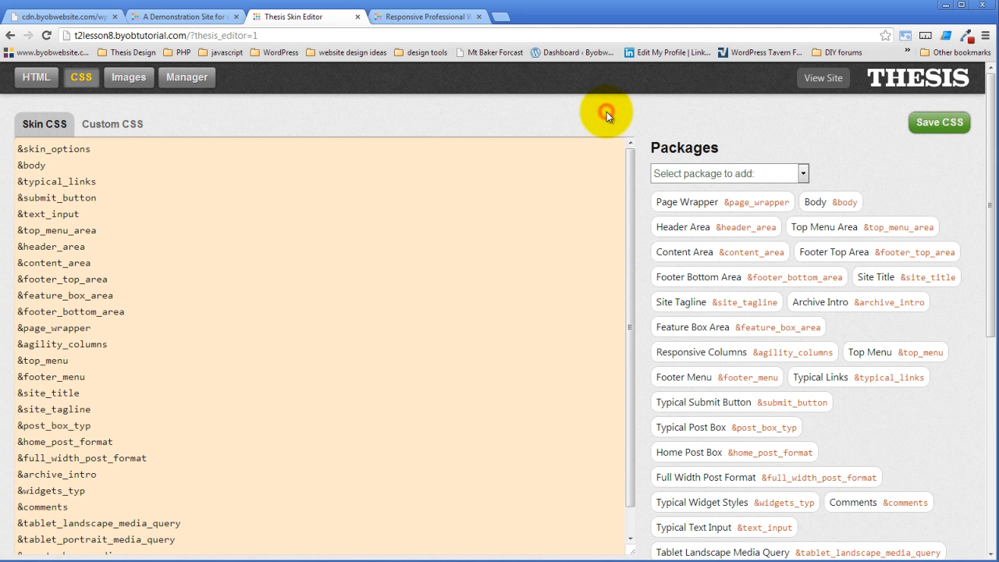
click(435, 17)
click(179, 16)
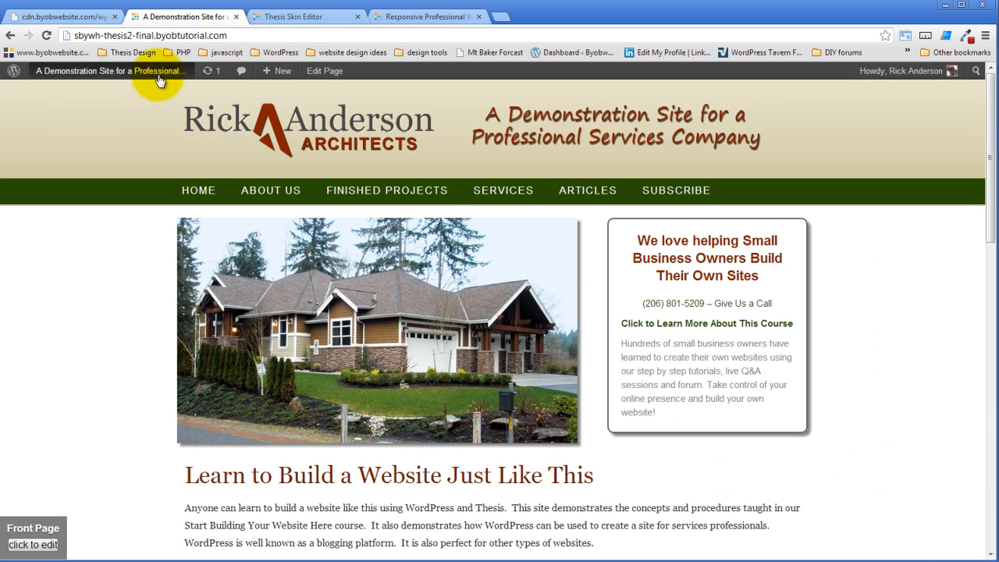
Step: Inspect the demonstration site's header in the developer tools and examine the CSS rules of the header_area div
mouse_move(455, 192)
right_click(813, 104)
click(864, 228)
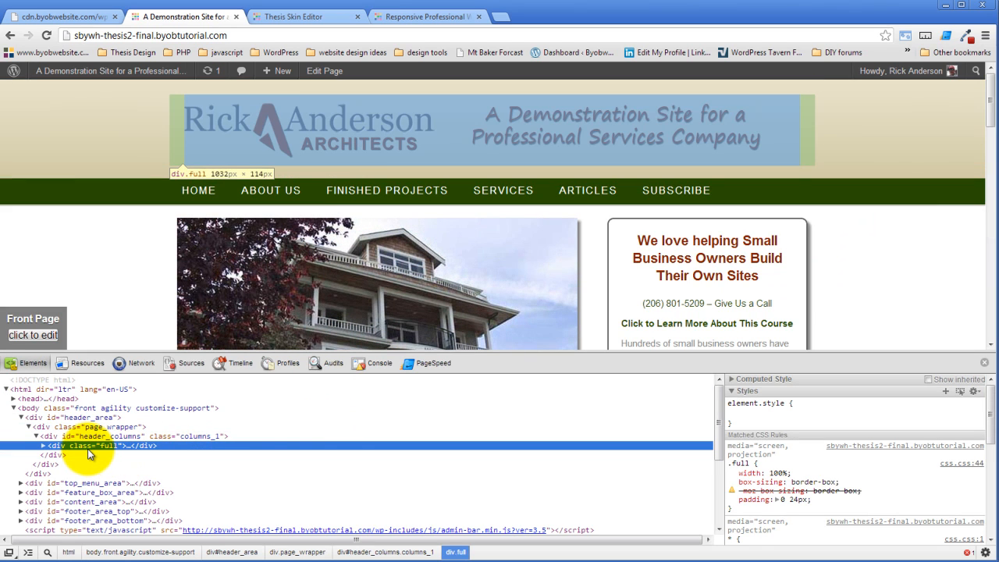
click(39, 418)
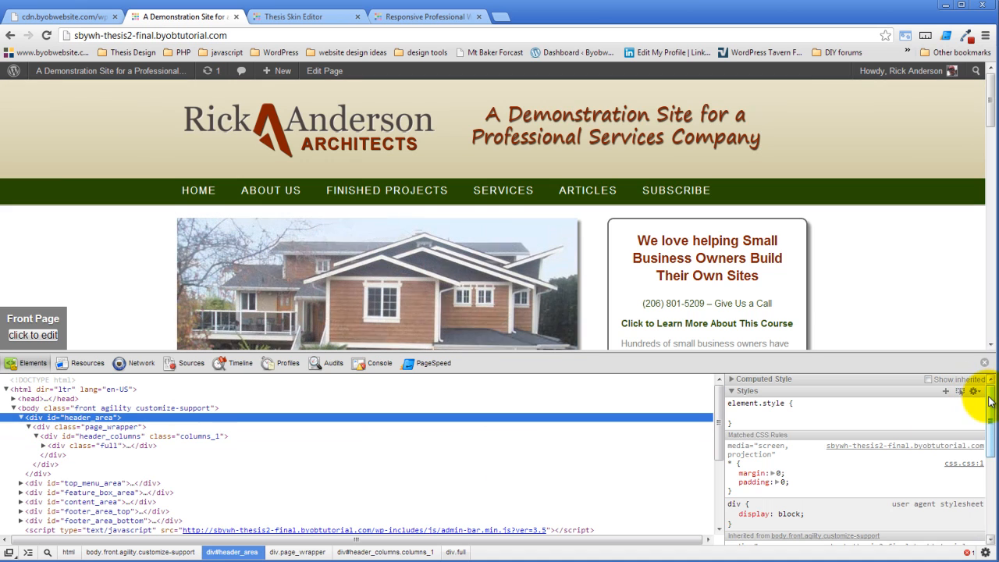
mouse_move(987, 395)
mouse_down()
mouse_move(990, 482)
mouse_move(982, 408)
mouse_up()
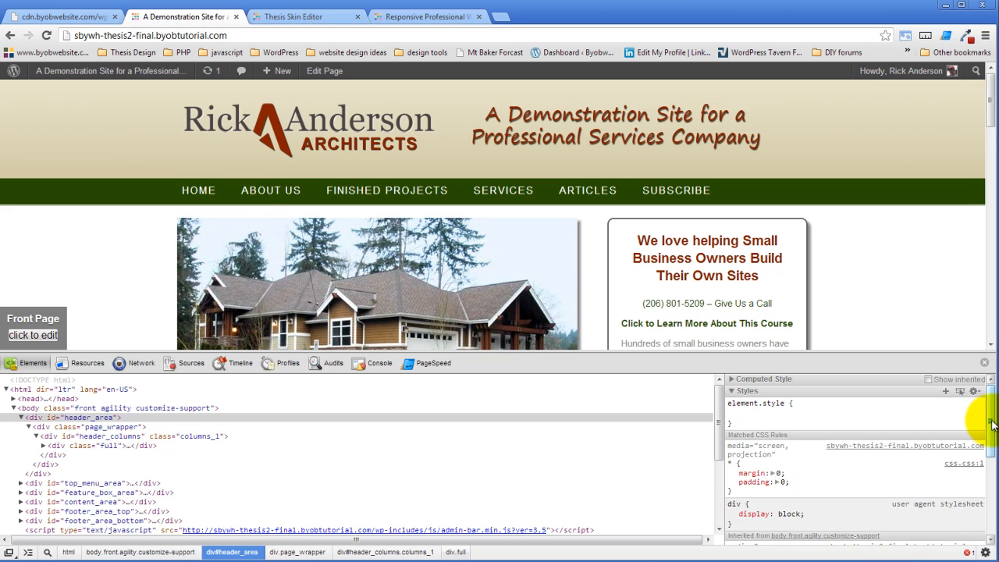
drag(990, 415, 985, 390)
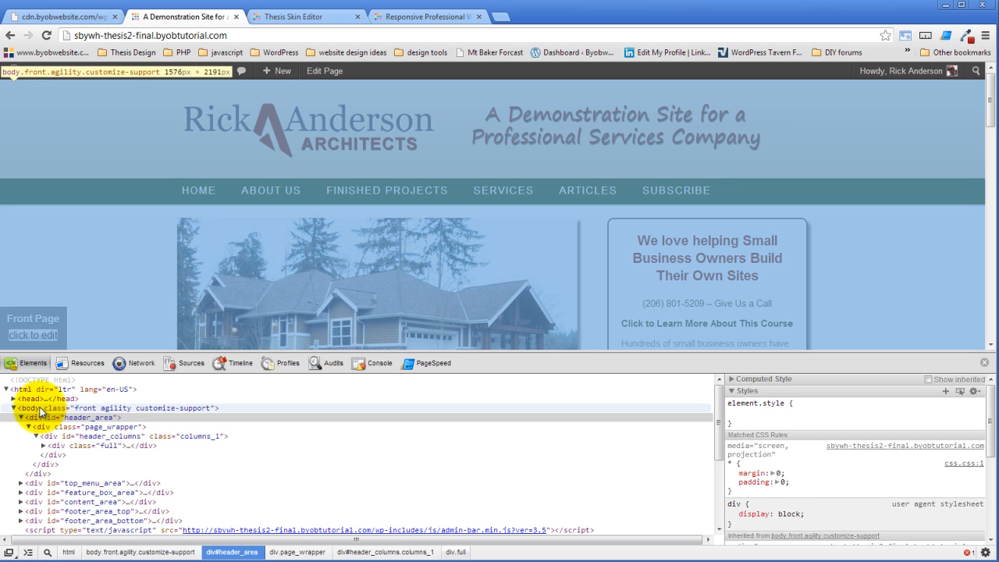
Step: Examine the body element's CSS rules for the header background image, and close the developer tools
click(40, 410)
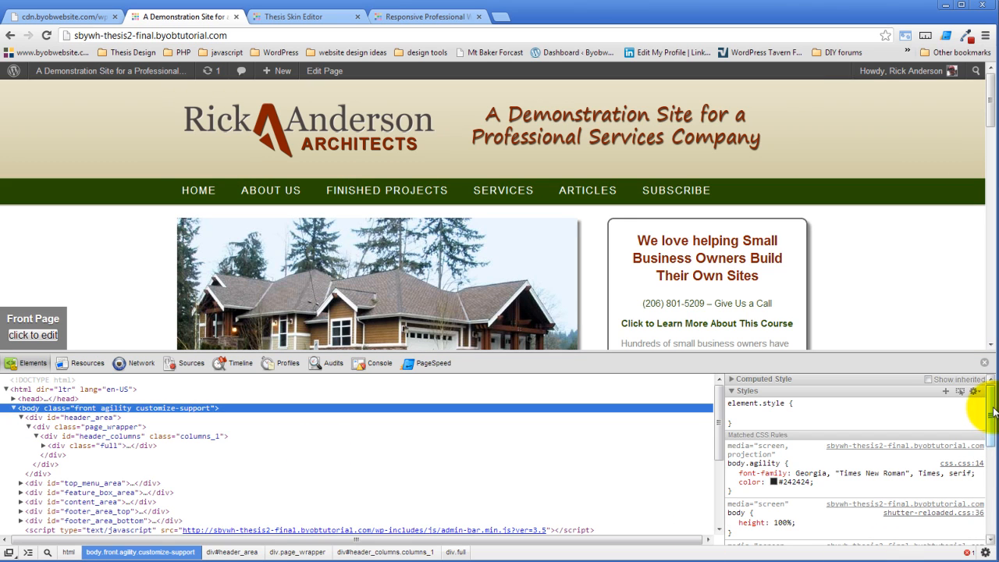
drag(991, 408, 991, 460)
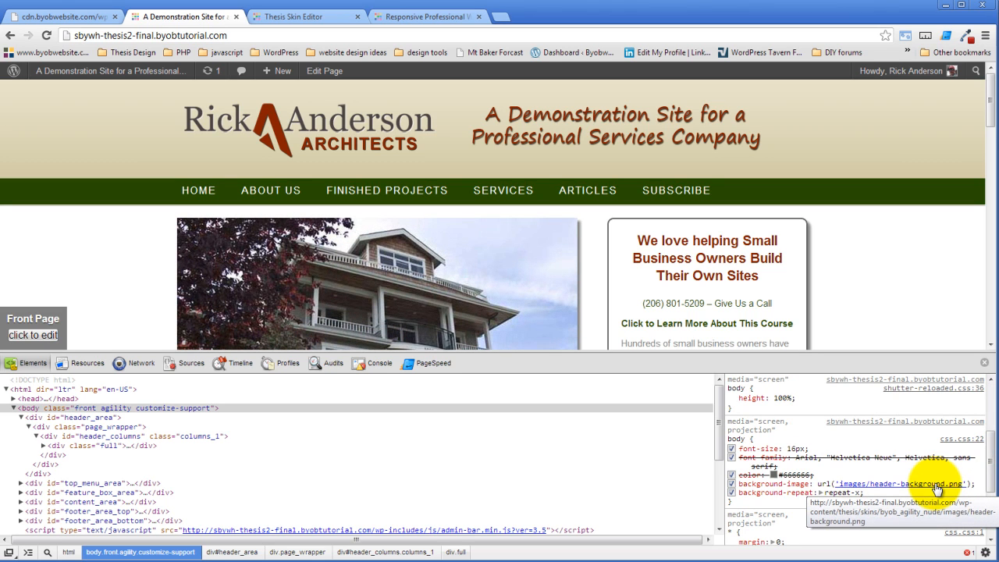
click(501, 484)
mouse_move(110, 82)
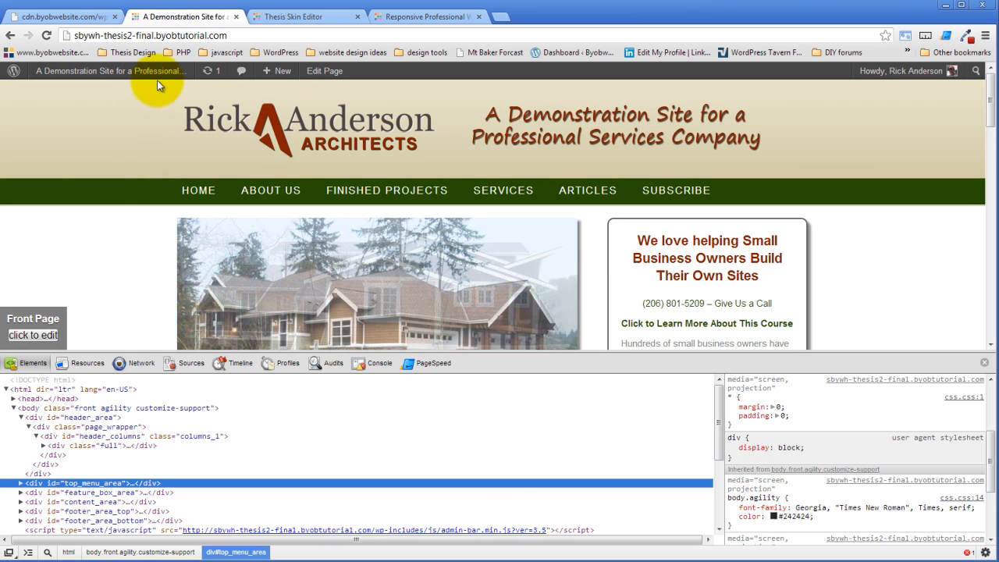
click(985, 362)
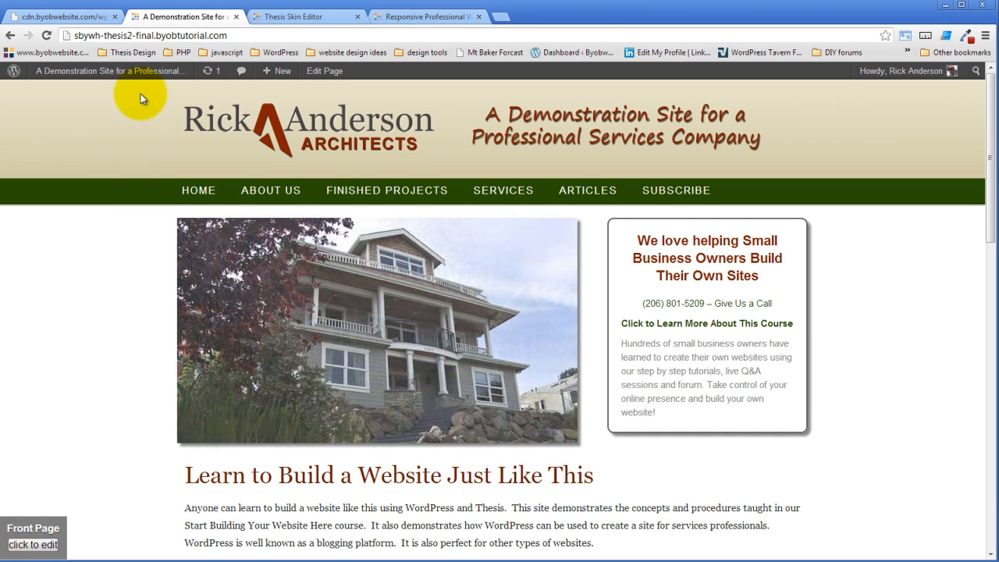
Step: Inspect the header area again with a taller developer tools pane, and select the body element to show its styles
right_click(140, 94)
click(188, 219)
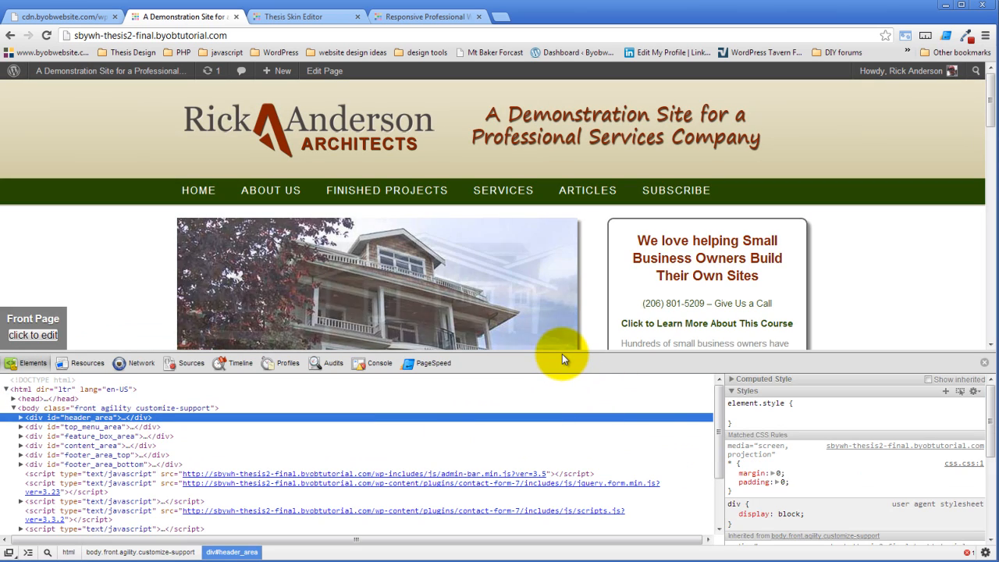
drag(562, 352, 564, 332)
click(609, 388)
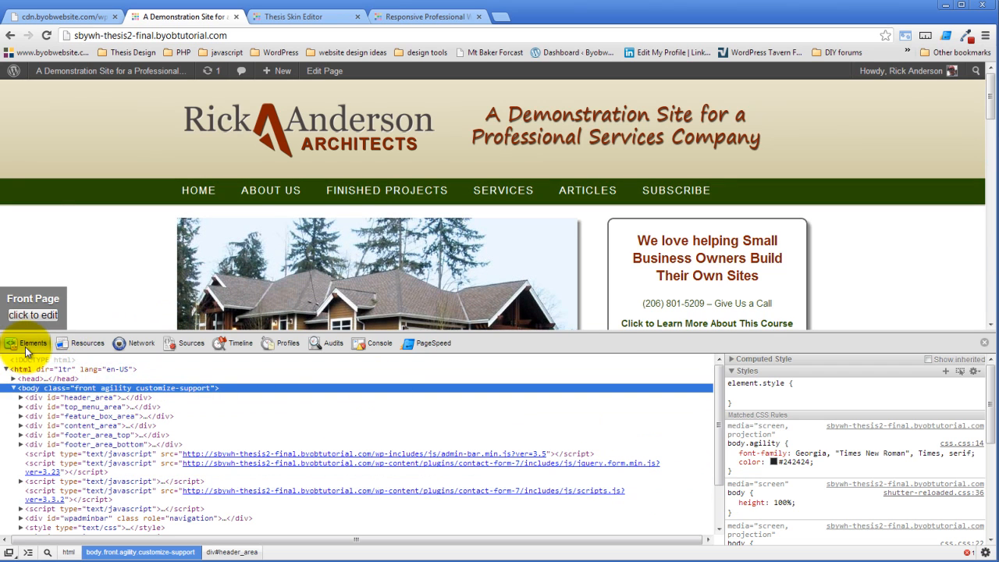
click(27, 344)
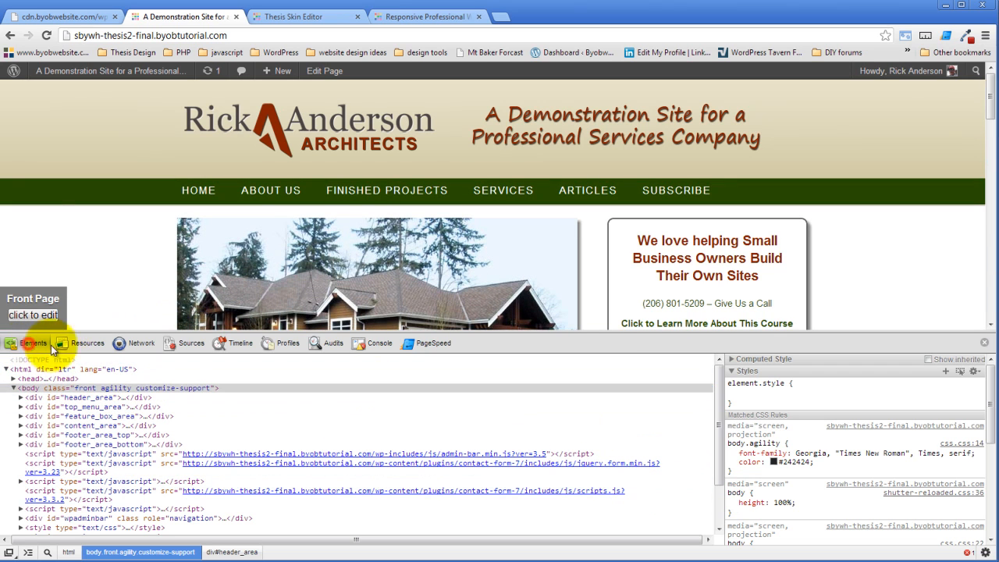
Step: List the demonstration site's image resources in the developer tools and preview header-transparent.png
click(84, 348)
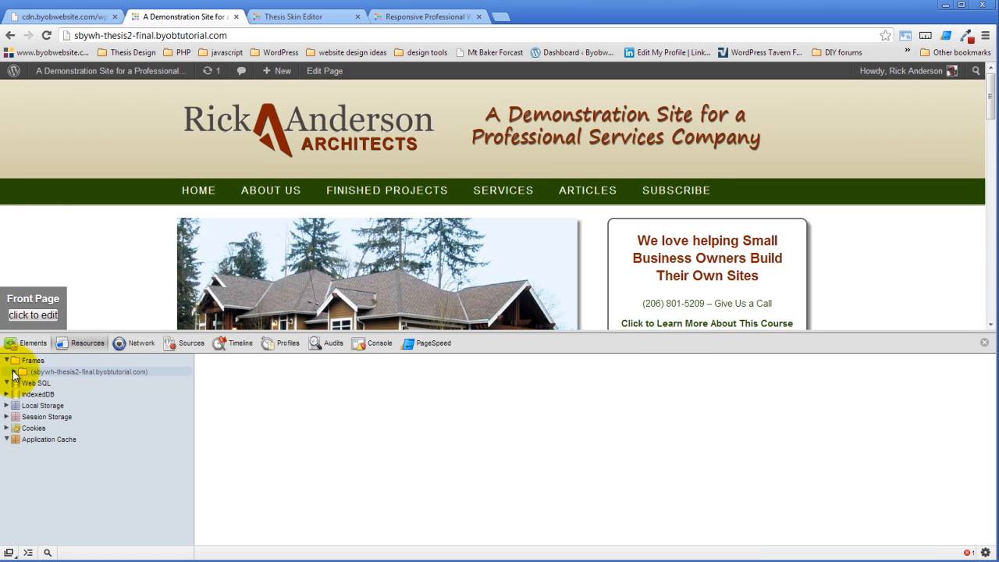
click(14, 374)
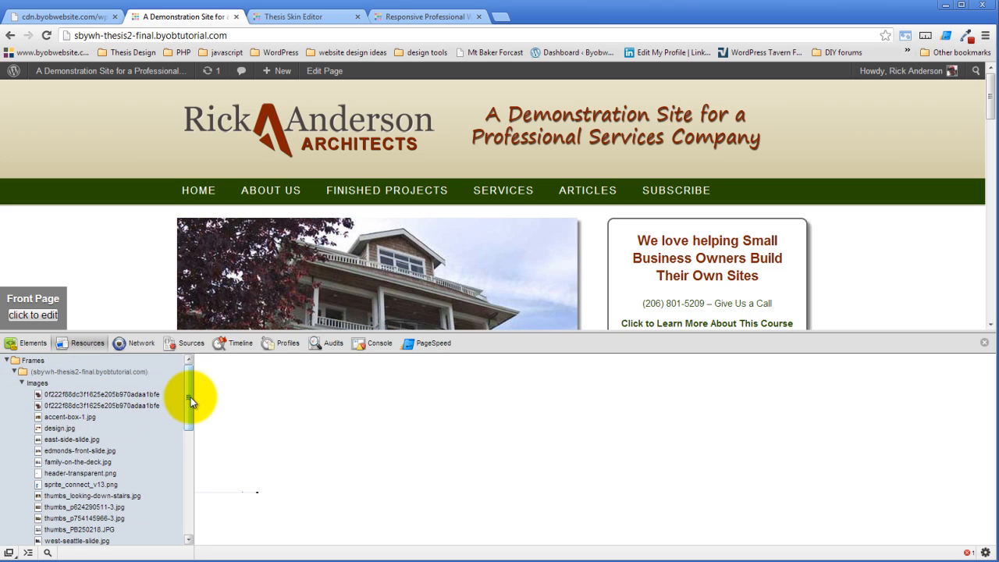
mouse_move(190, 398)
mouse_down()
mouse_move(194, 412)
mouse_move(195, 398)
mouse_up()
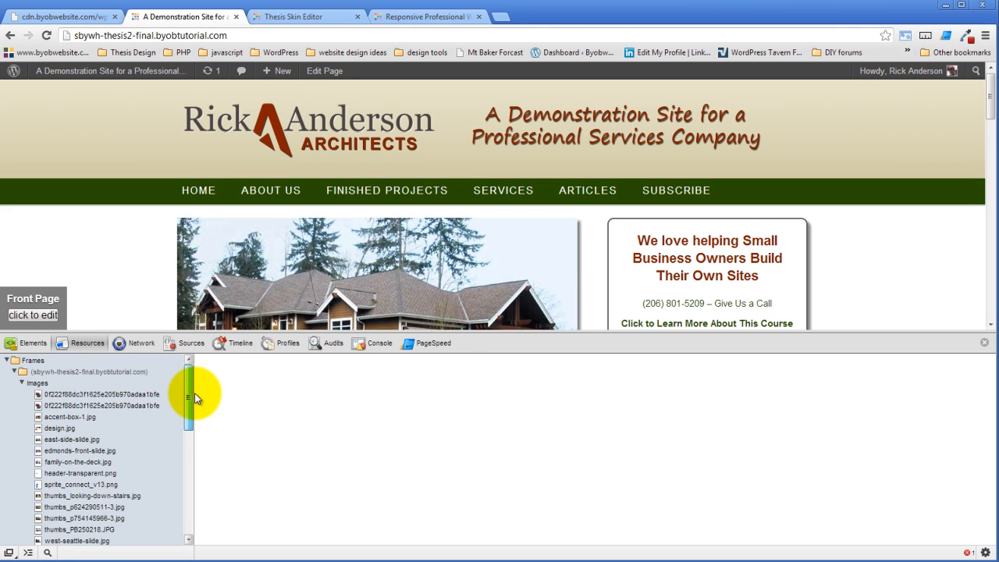
mouse_move(194, 393)
mouse_down()
mouse_move(200, 498)
mouse_move(202, 402)
mouse_up()
click(50, 443)
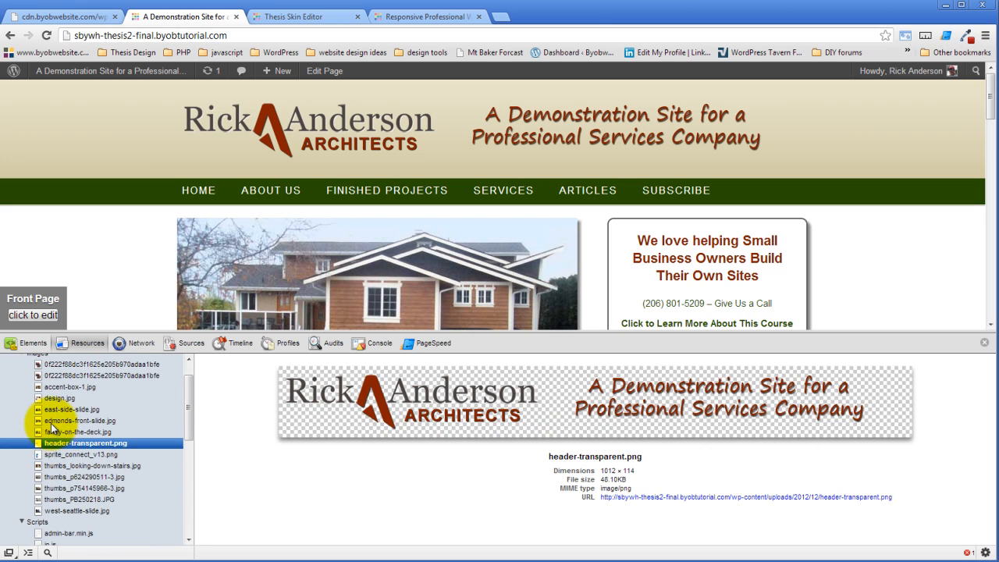
Step: Preview the other images in the site's resource list, from the avatars to the slides and thumbnails, looking for the header background image
click(51, 394)
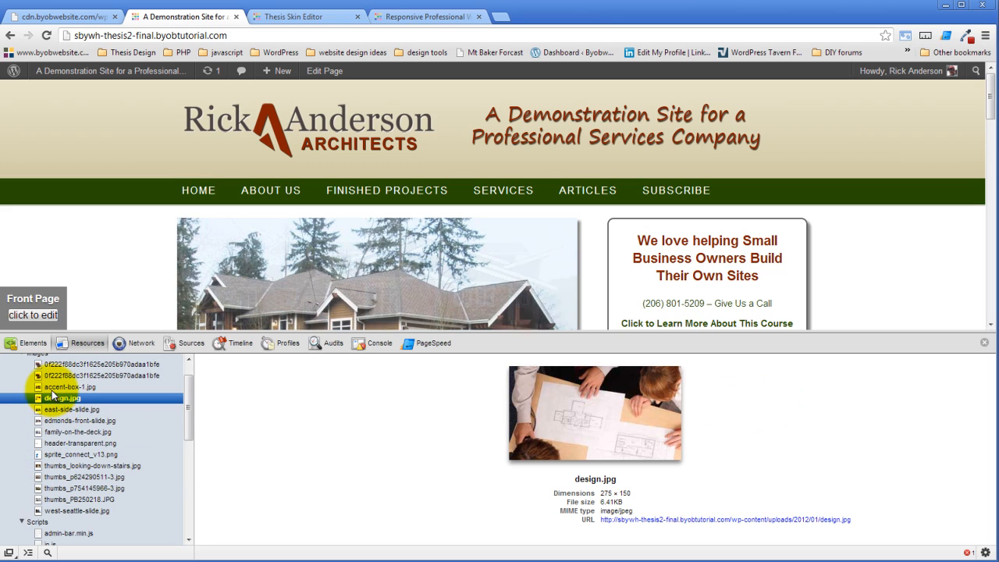
click(52, 387)
click(51, 375)
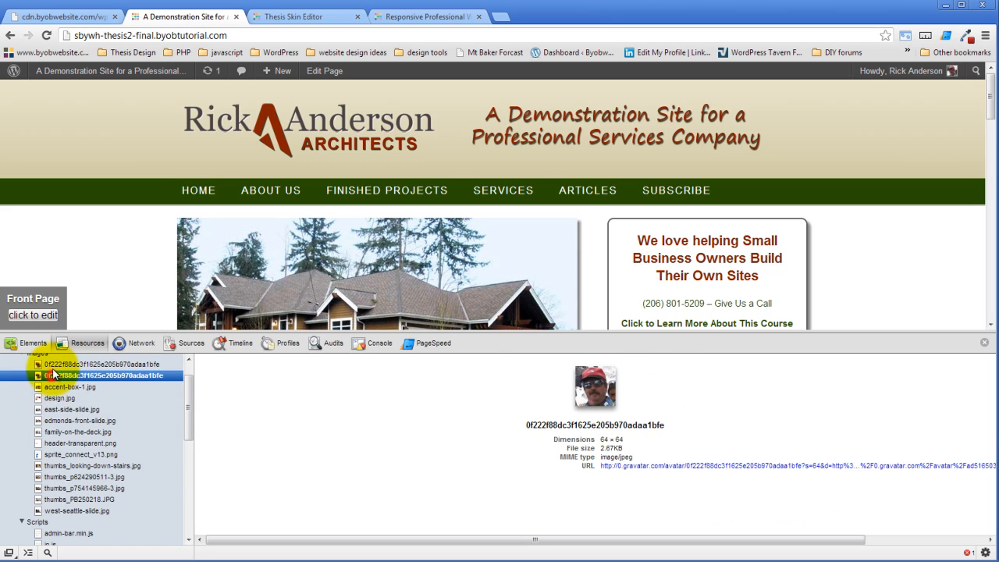
click(51, 364)
click(55, 430)
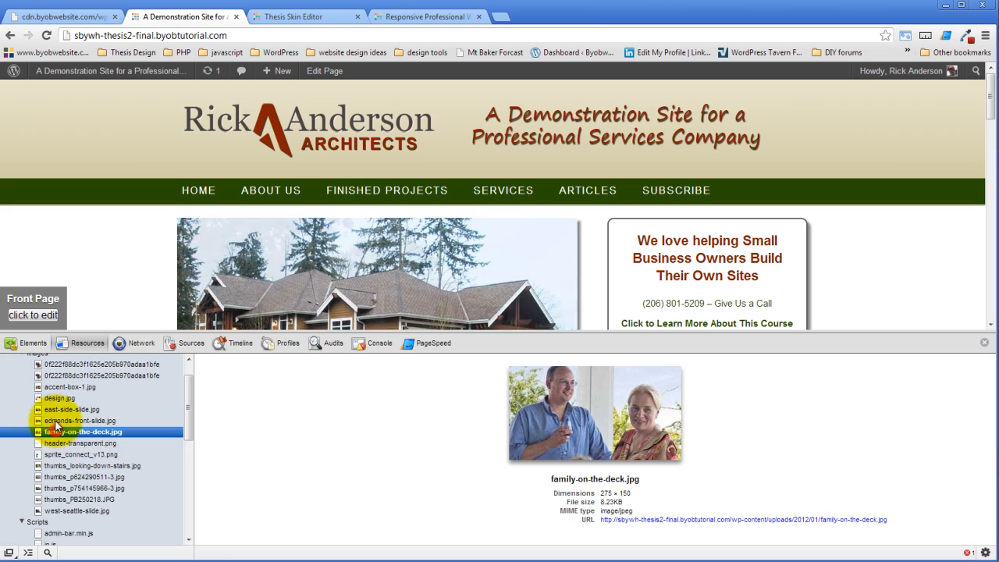
click(55, 454)
click(55, 465)
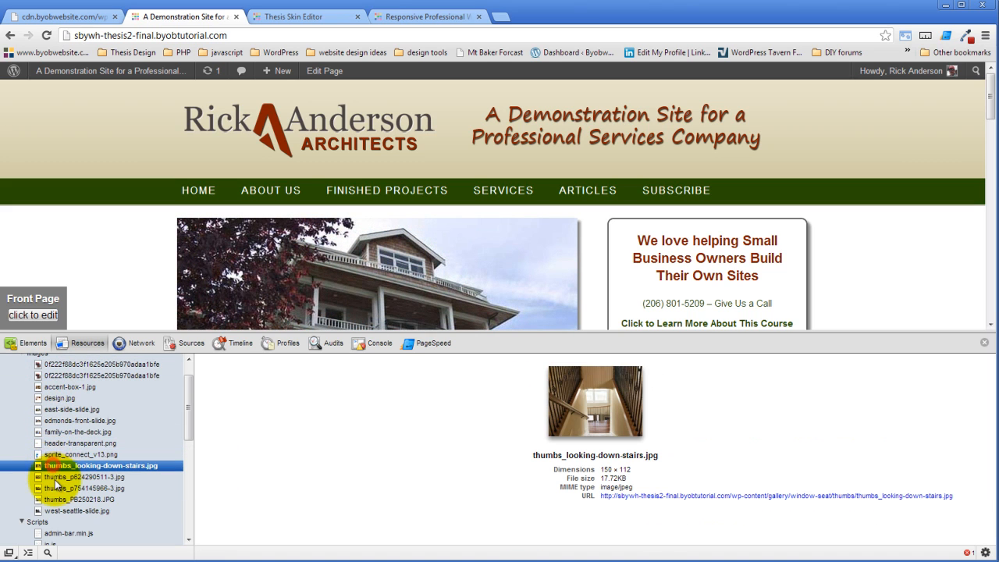
click(54, 511)
click(58, 499)
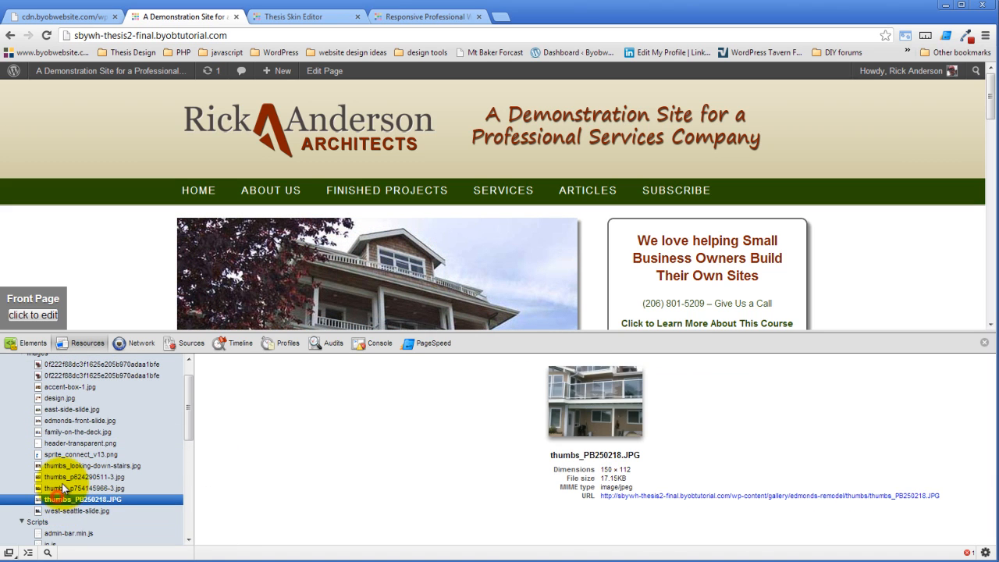
click(63, 488)
click(62, 476)
click(62, 444)
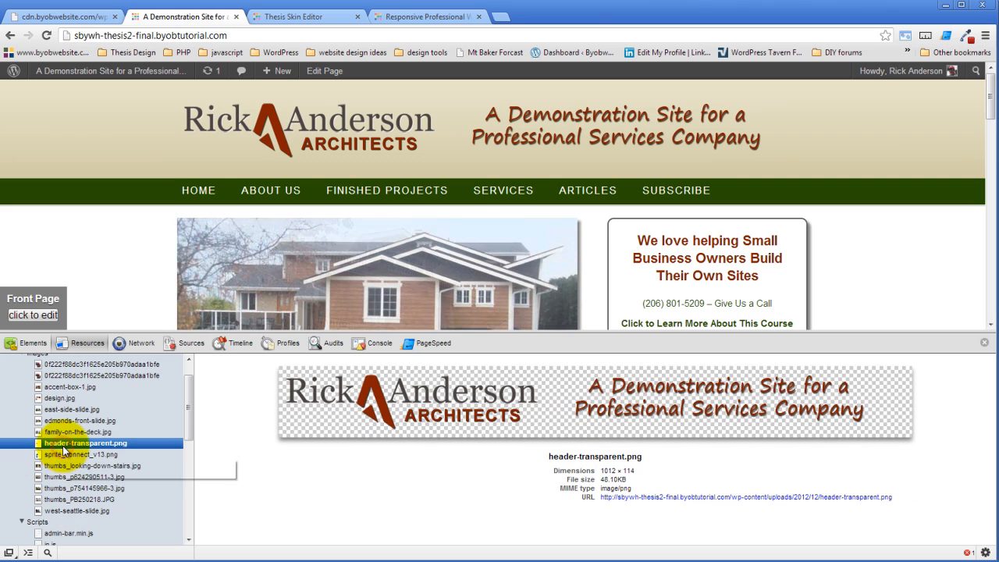
drag(185, 402, 185, 376)
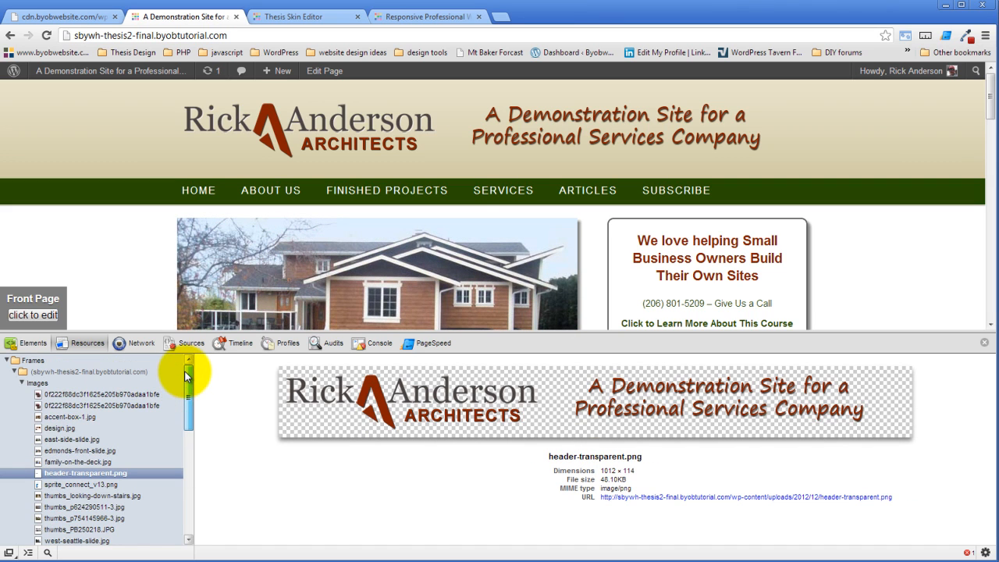
Step: Return to the body element's CSS rules and open the linked images/header-background.png in its own browser tab
click(31, 344)
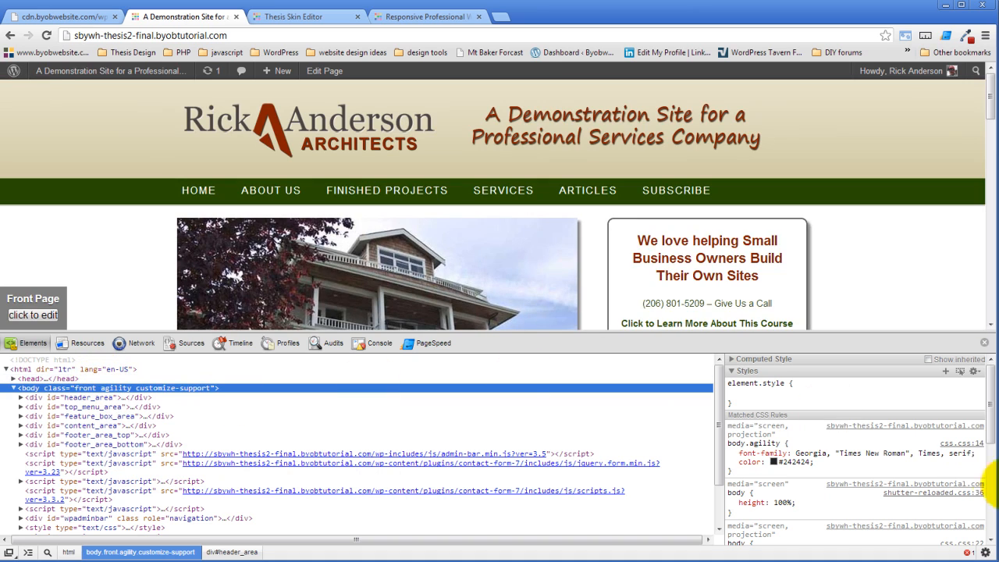
scroll(981, 421, down, 4)
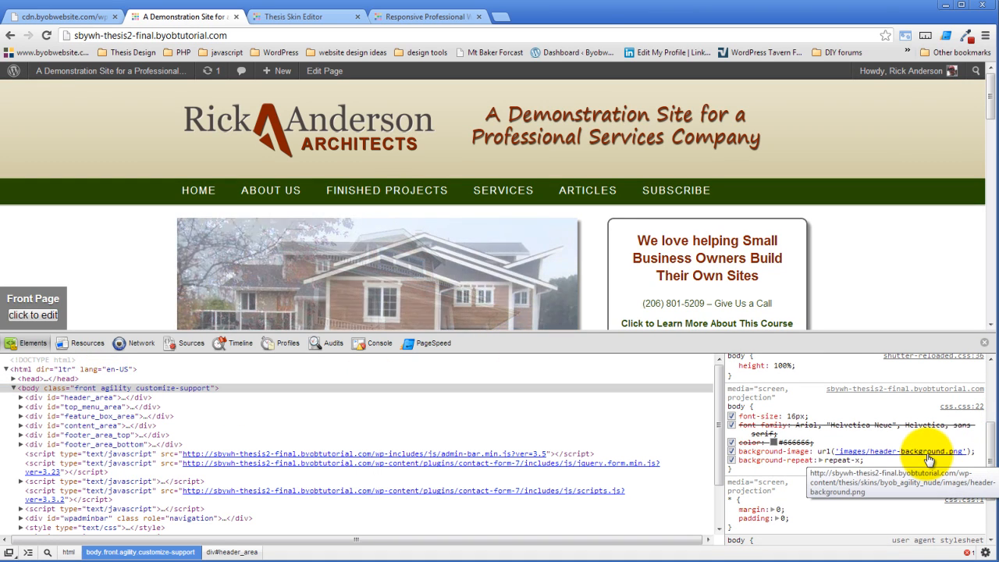
right_click(930, 459)
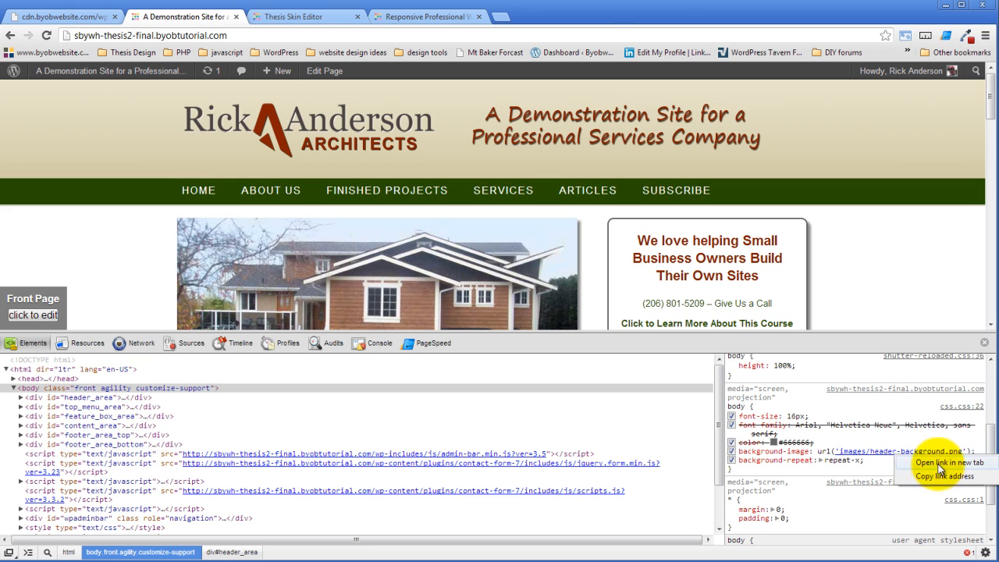
click(942, 463)
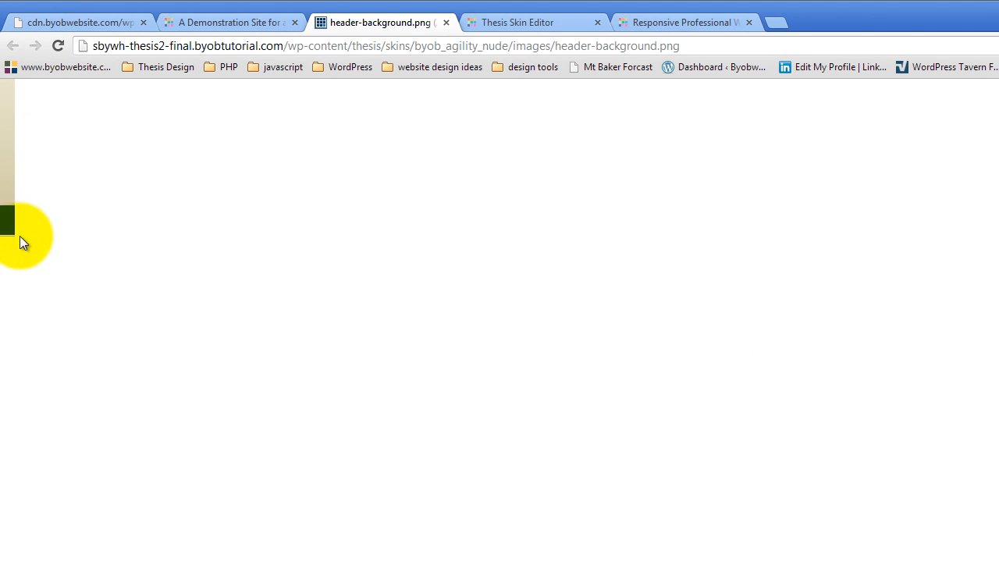
Step: Inspect the header-background.png image element in the developer tools, and close both the tools and the image's tab
right_click(10, 154)
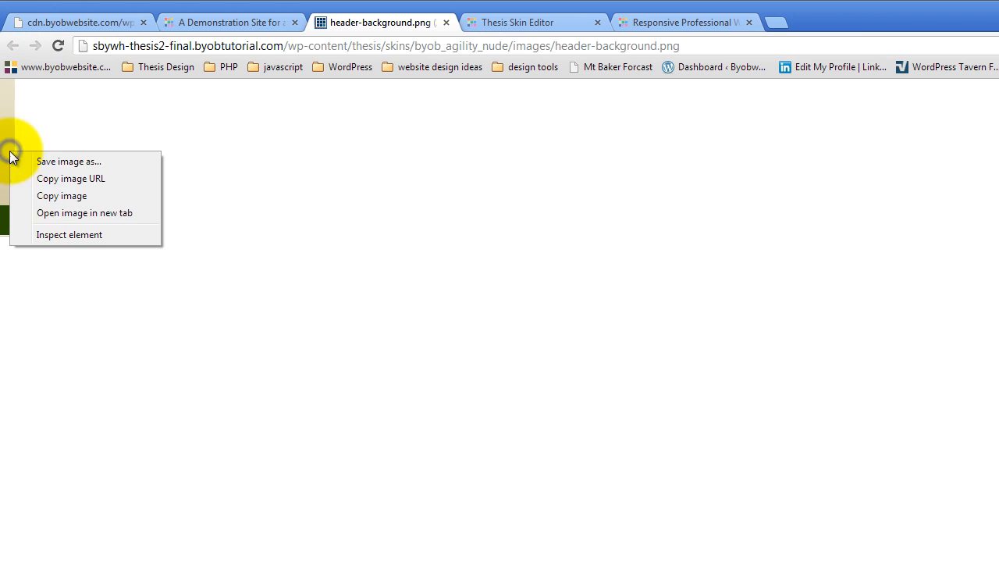
click(67, 236)
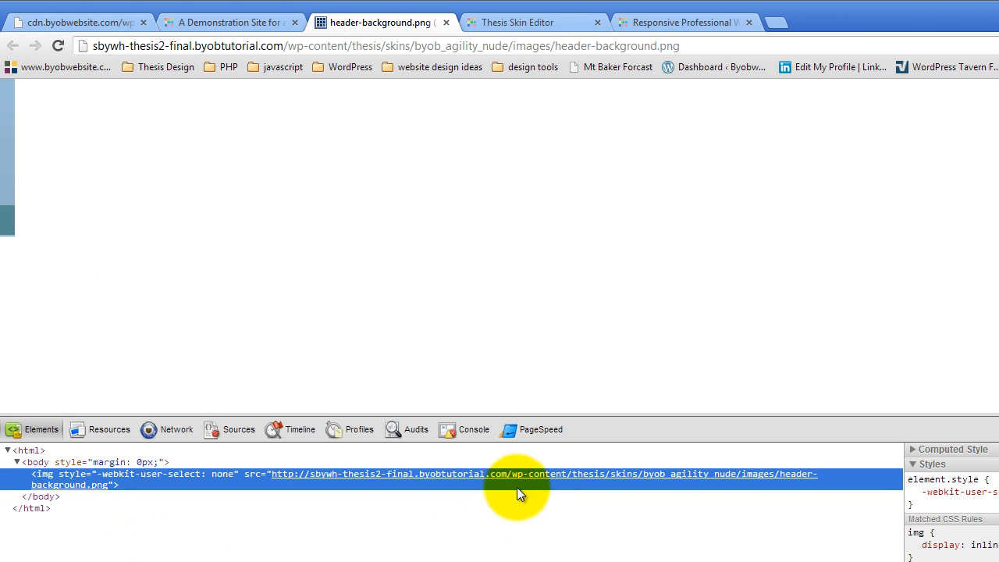
right_click(48, 479)
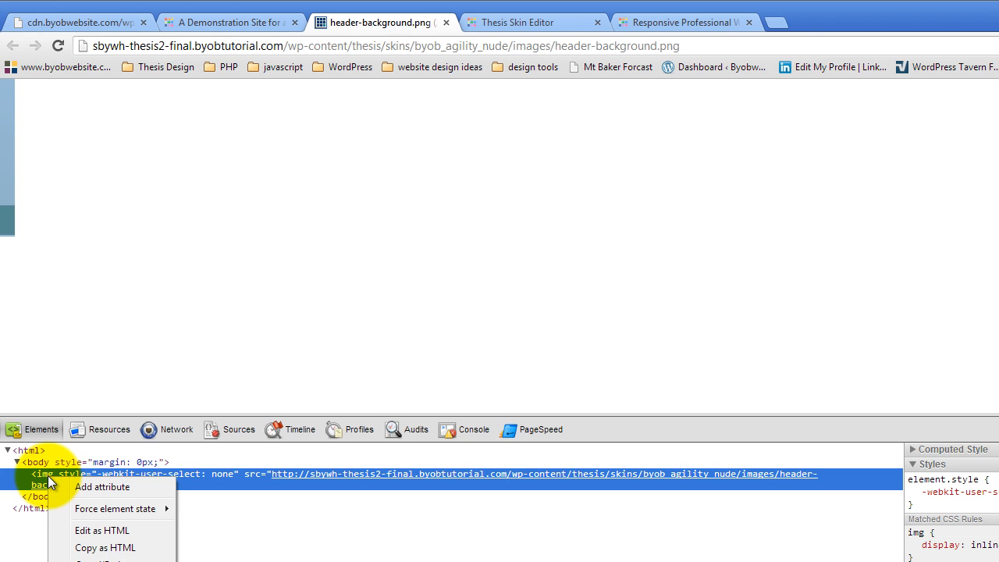
click(207, 468)
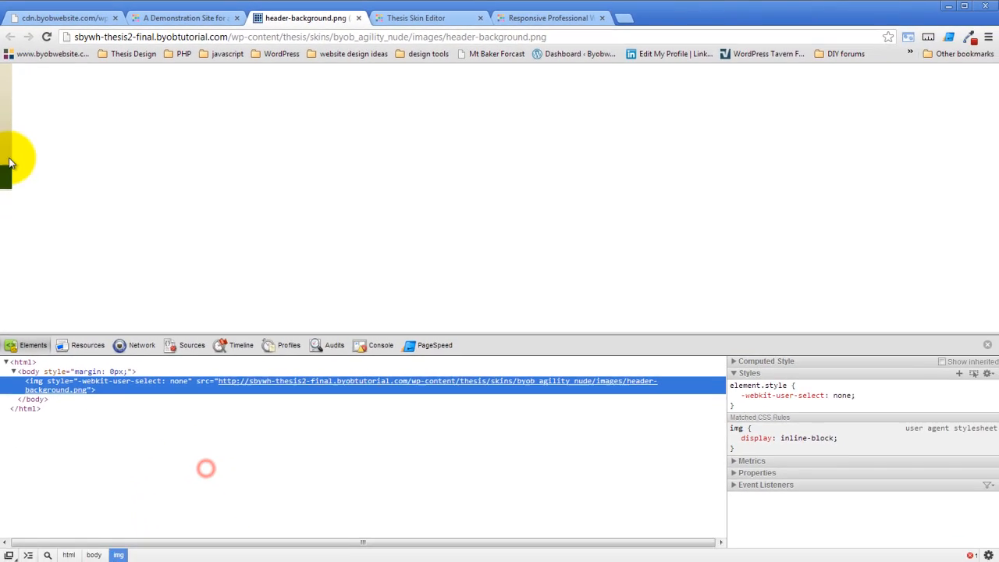
click(983, 344)
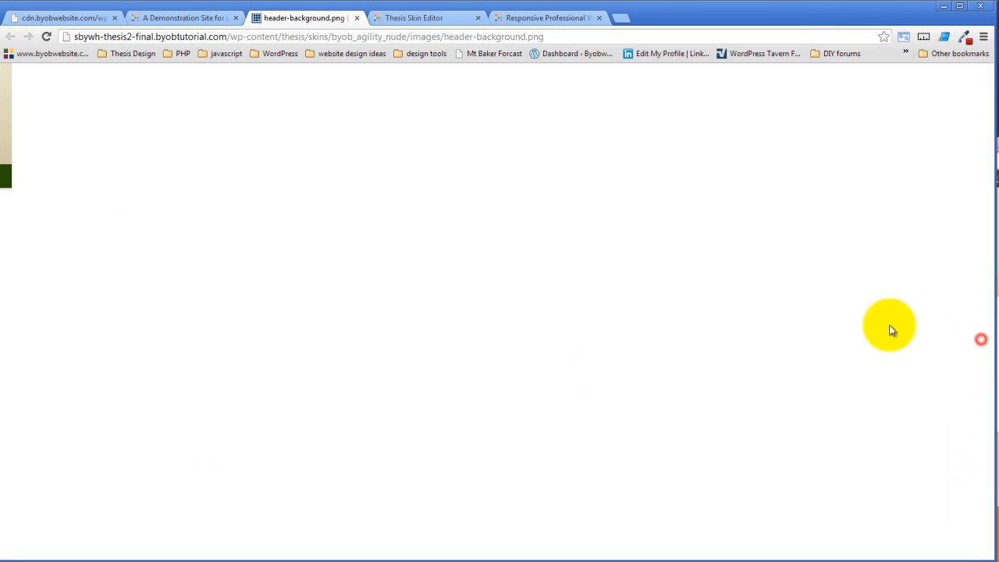
click(356, 19)
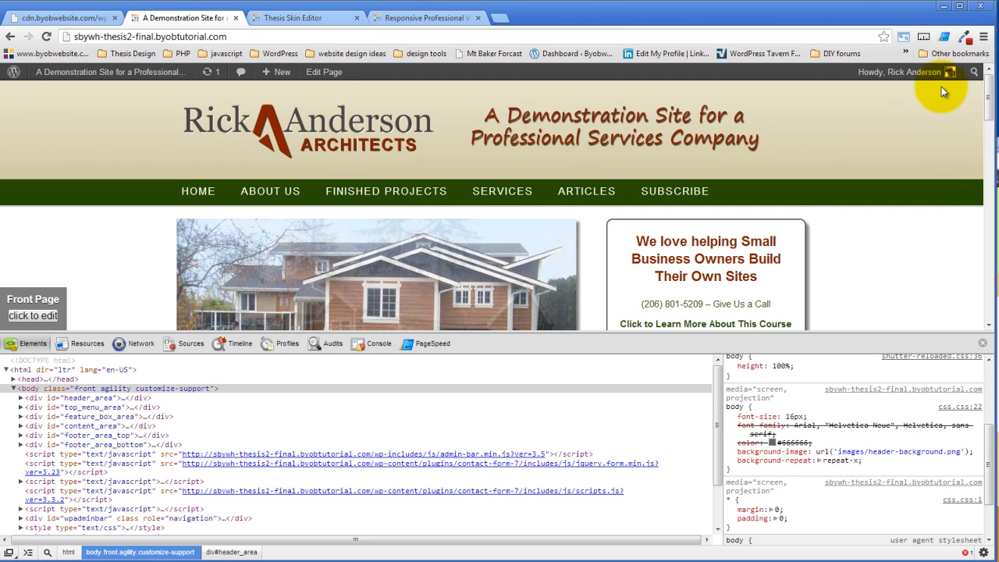
Step: Close the developer tools on the demonstration site and look over its front page and header
scroll(797, 143, down, 2)
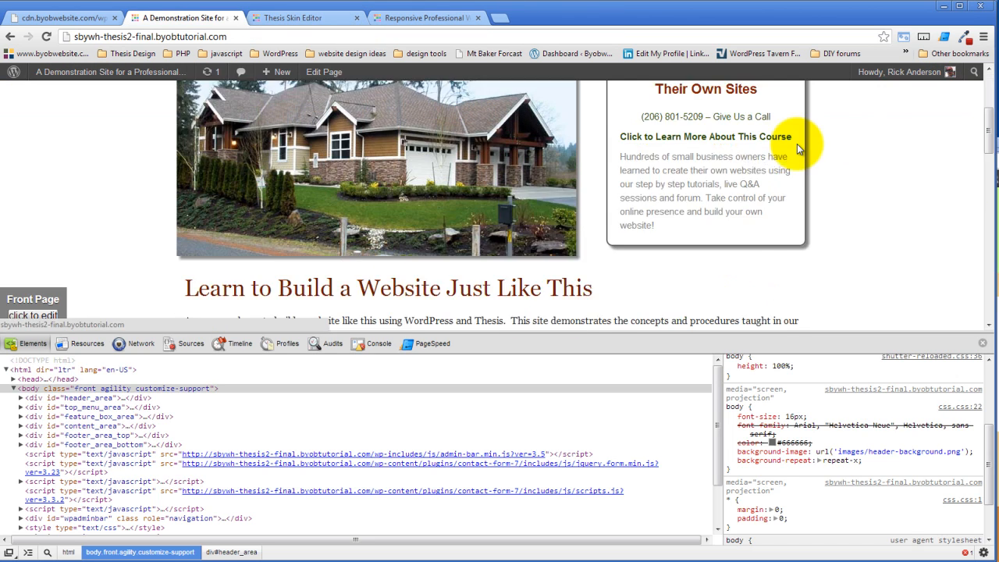
scroll(797, 143, down, 1)
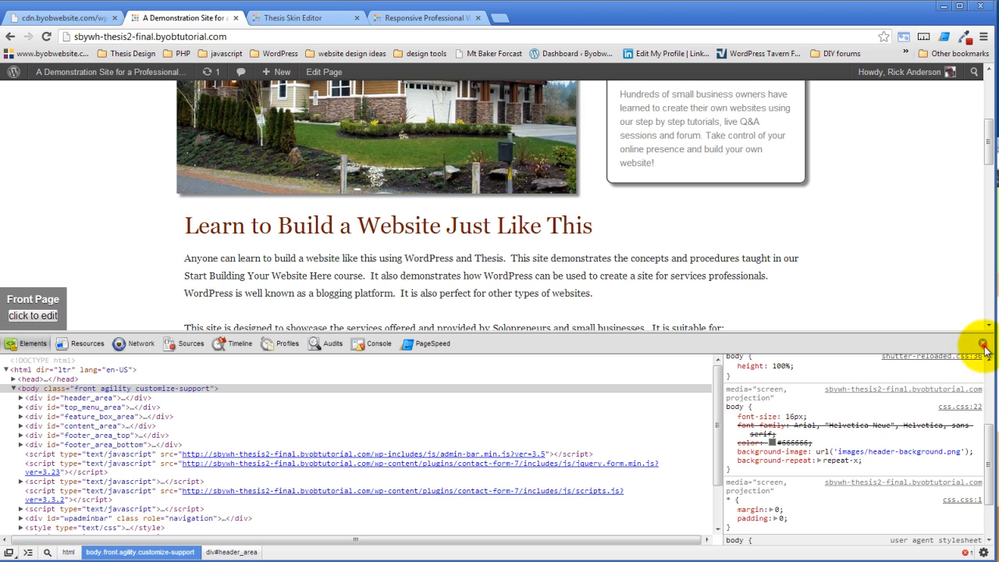
click(984, 345)
scroll(765, 320, up, 4)
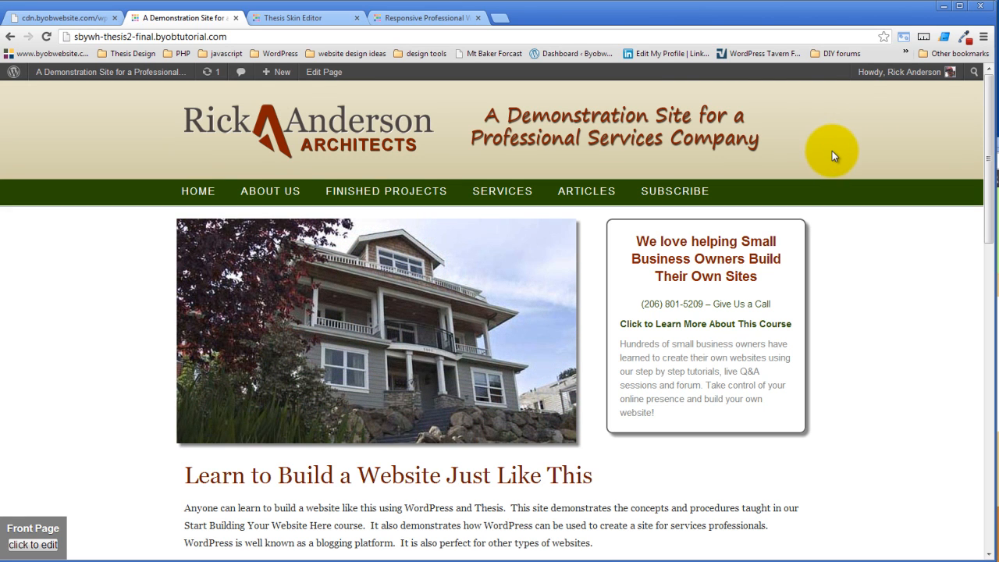
Step: Review the skin's uploaded images in the Thesis Skin Editor and copy the CSS reference images/Linen4.png
click(287, 18)
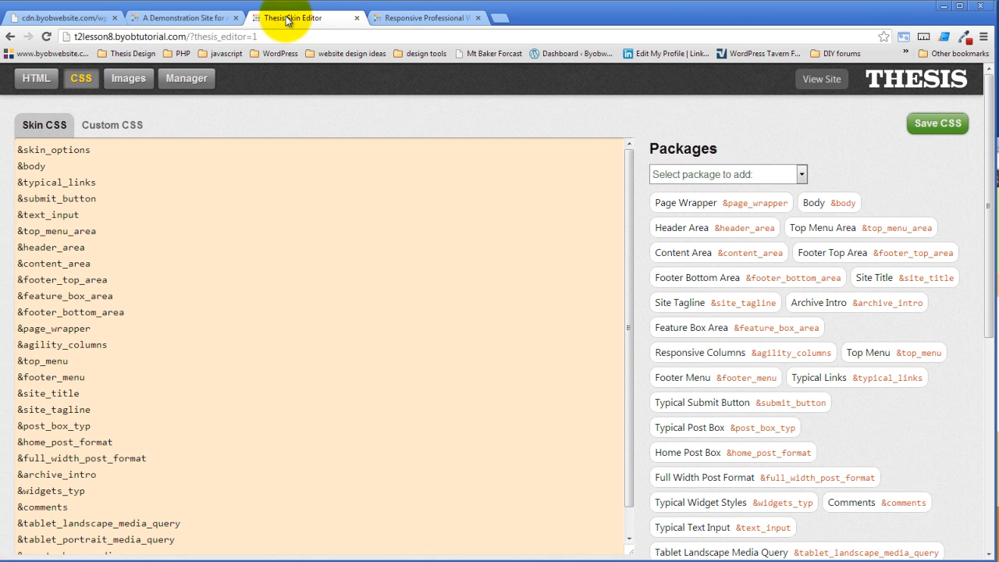
click(129, 81)
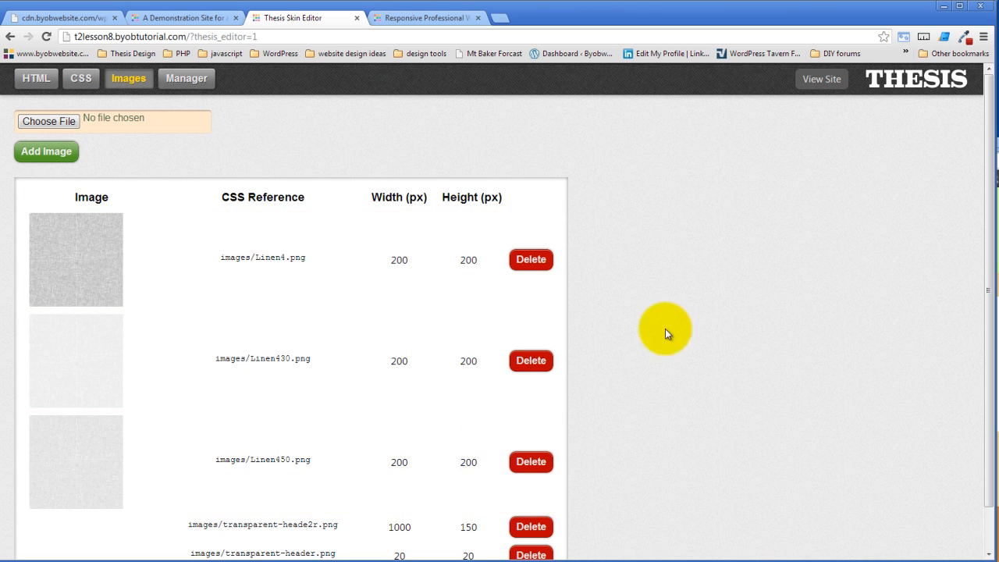
scroll(703, 248, down, 1)
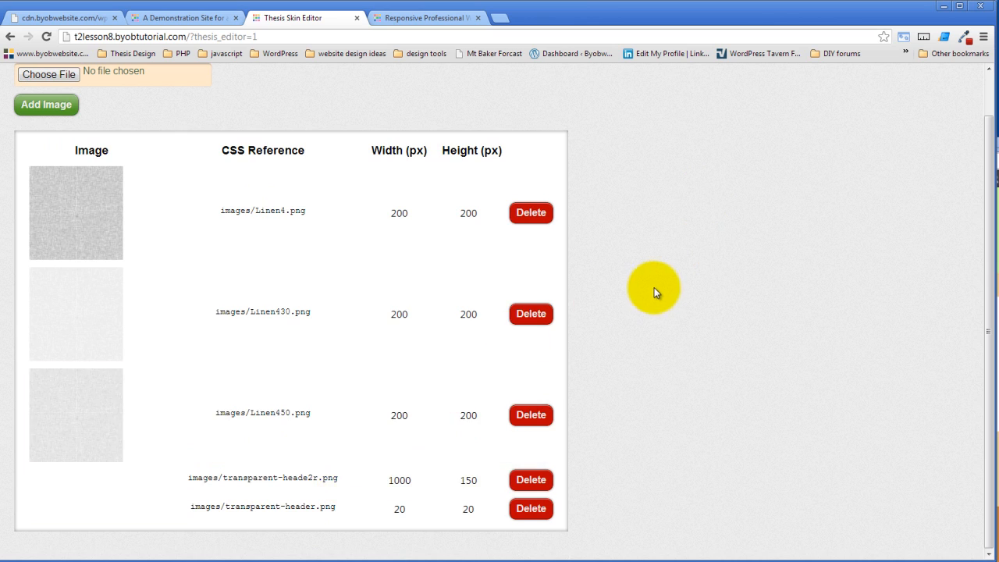
scroll(653, 289, up, 1)
scroll(652, 289, down, 1)
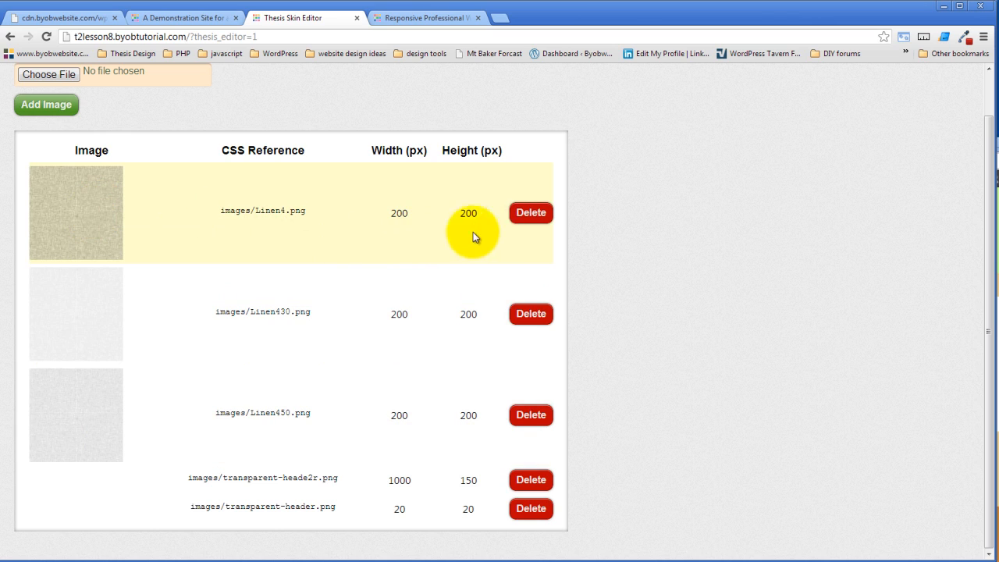
click(81, 200)
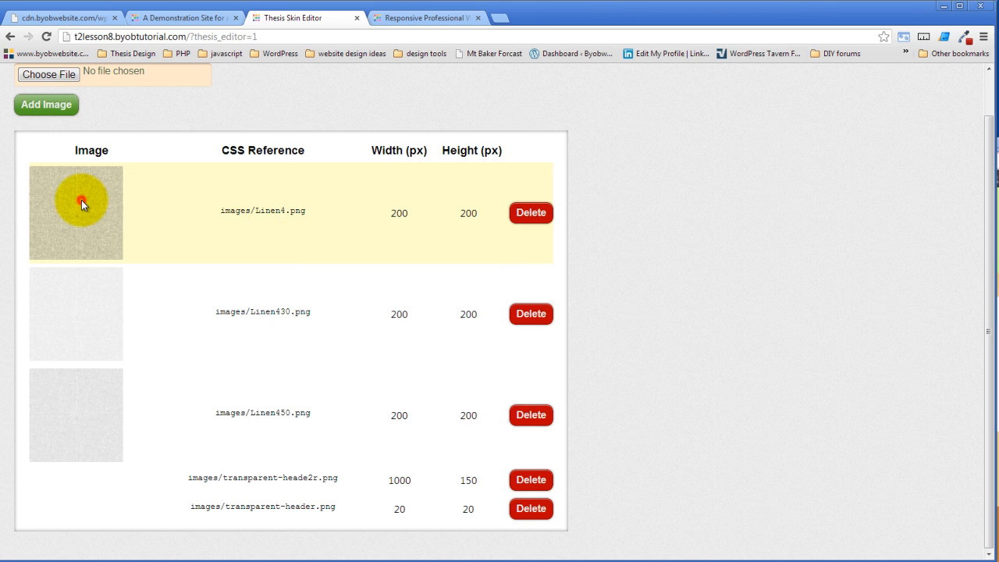
triple_click(284, 210)
key(ctrl+c)
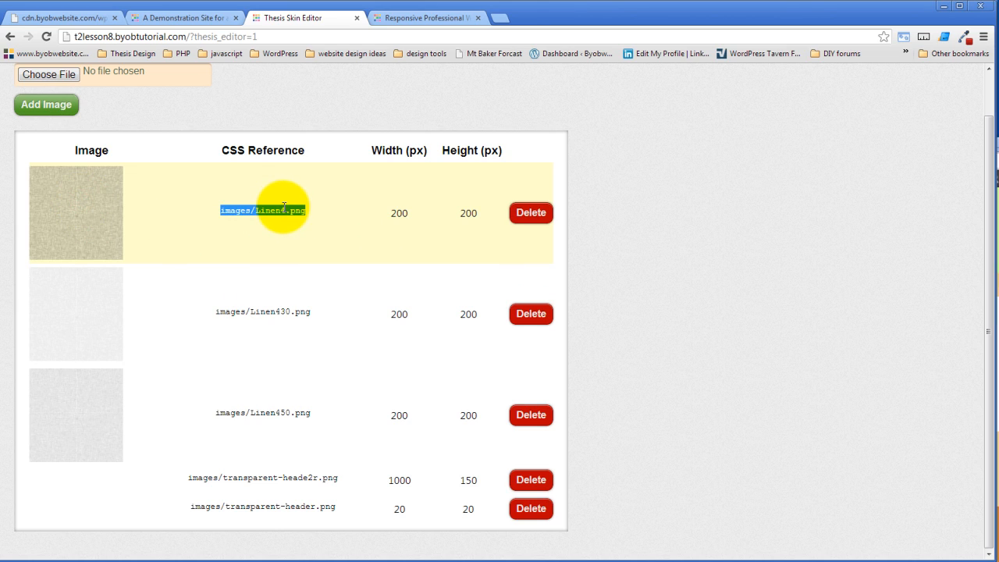
scroll(284, 207, up, 1)
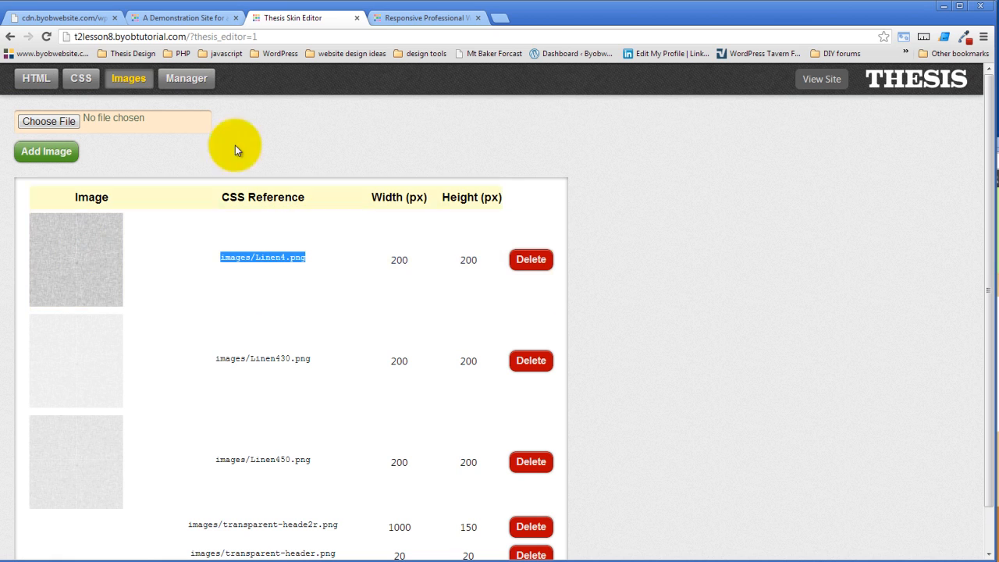
Step: Set the Header Area package's background image to the copied reference images/Linen4.png in the skin's CSS
click(81, 79)
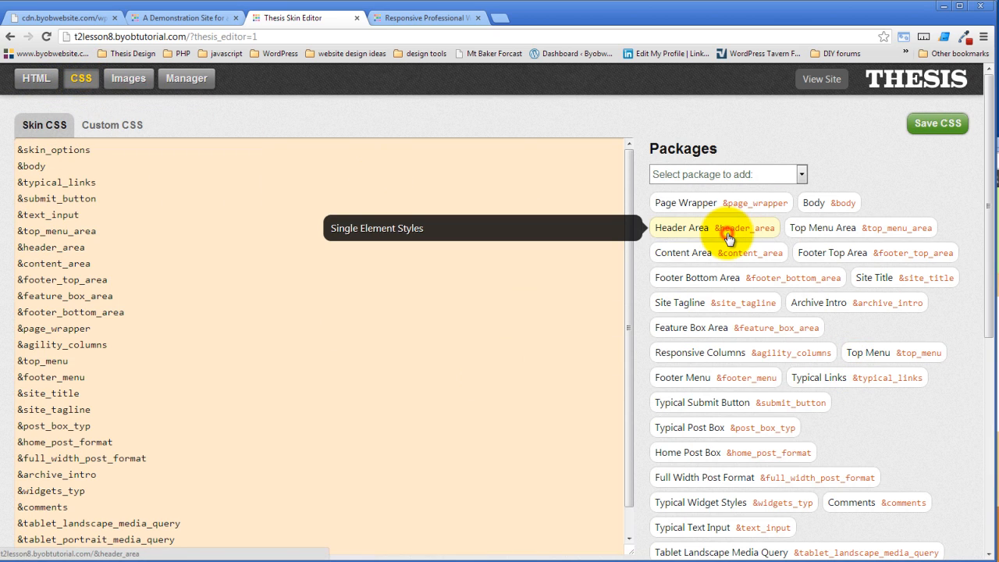
click(728, 237)
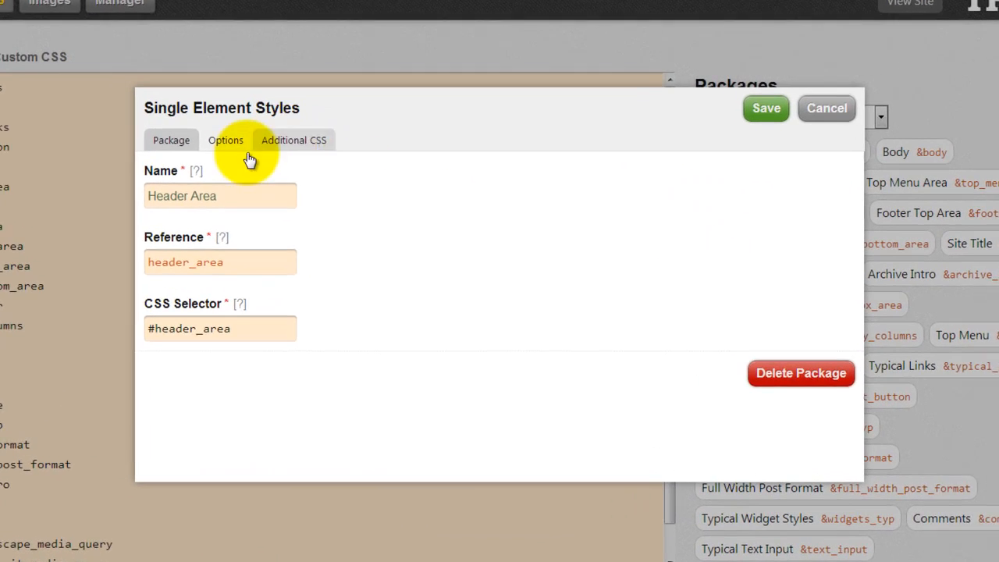
click(263, 182)
click(229, 270)
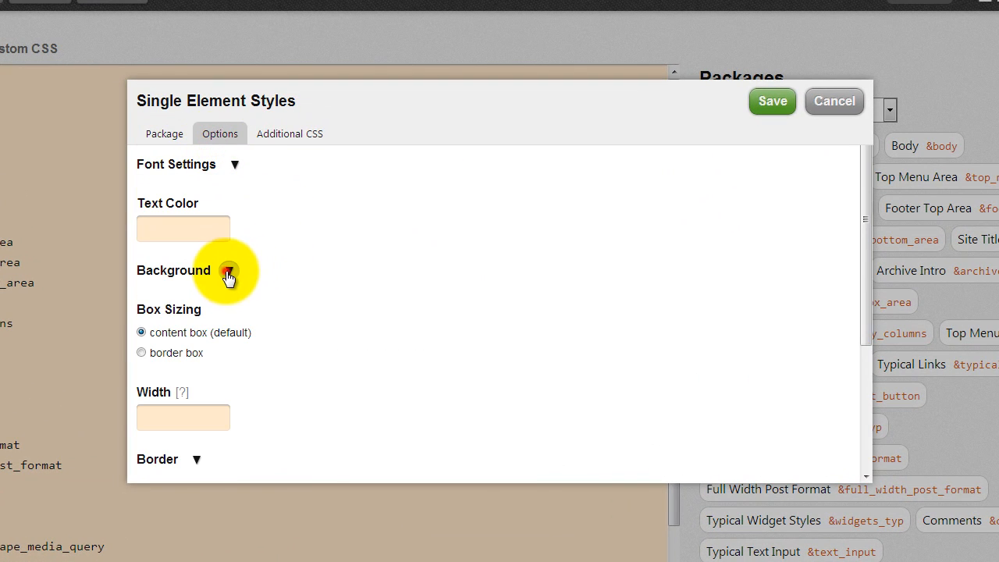
click(232, 394)
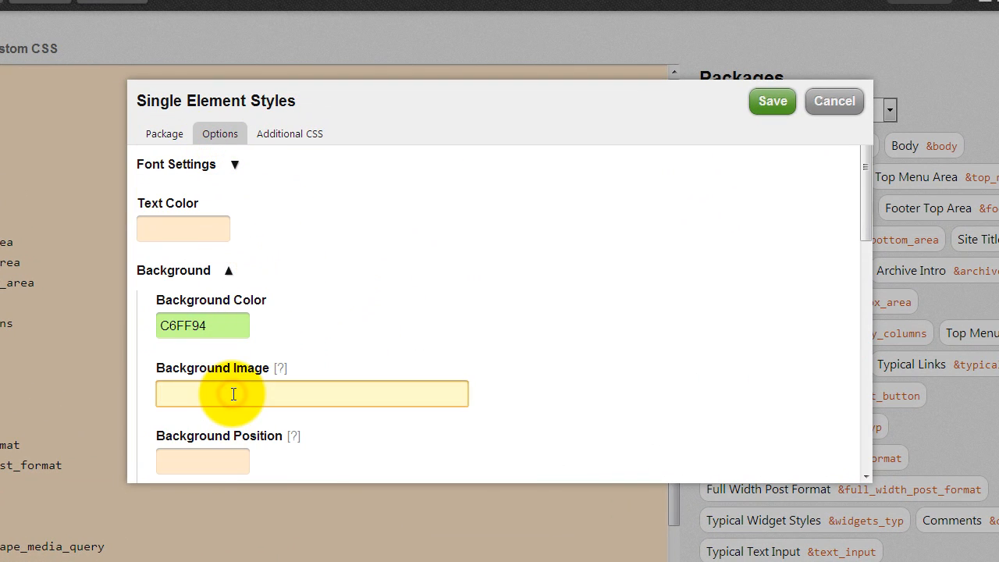
key(ctrl+v)
click(445, 287)
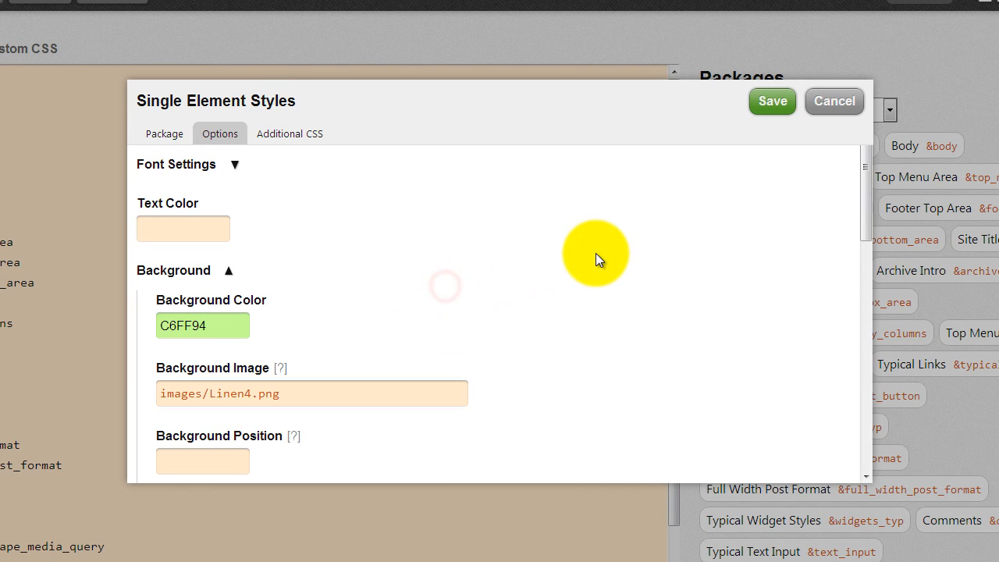
Step: Review the background attachment and repeat options, save the Header Area package, and compile the skin CSS to preview the header
scroll(595, 253, down, 3)
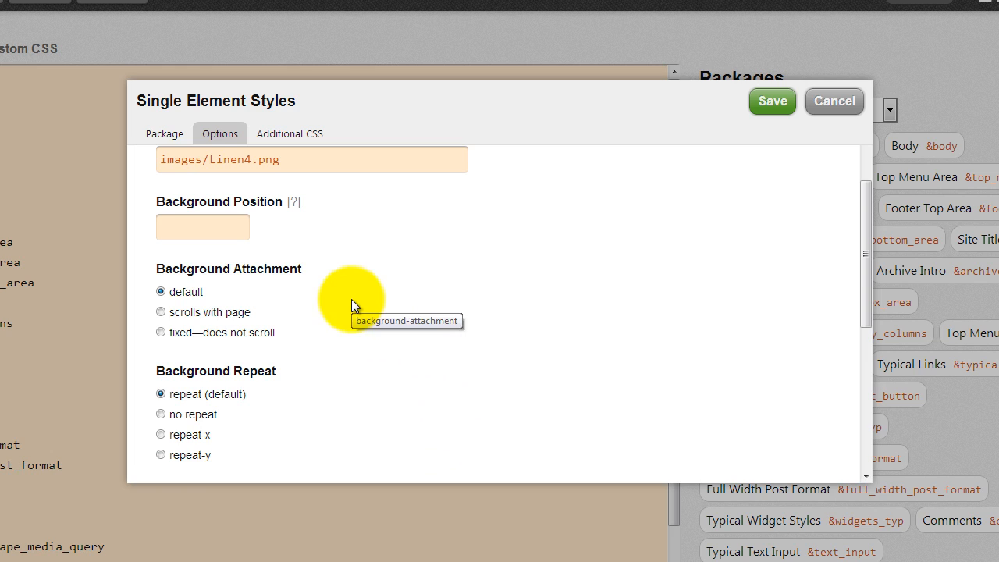
scroll(351, 299, down, 1)
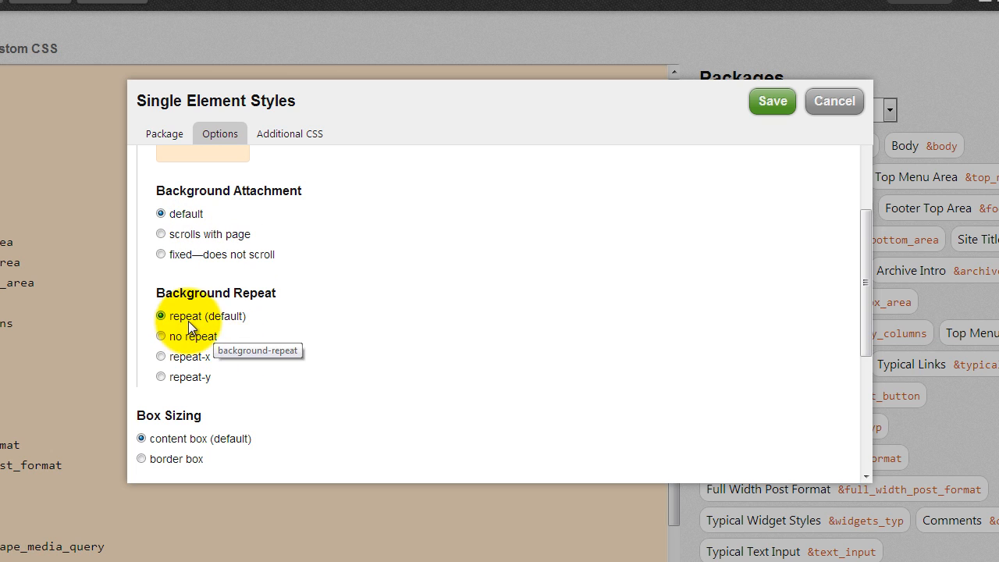
scroll(530, 343, up, 4)
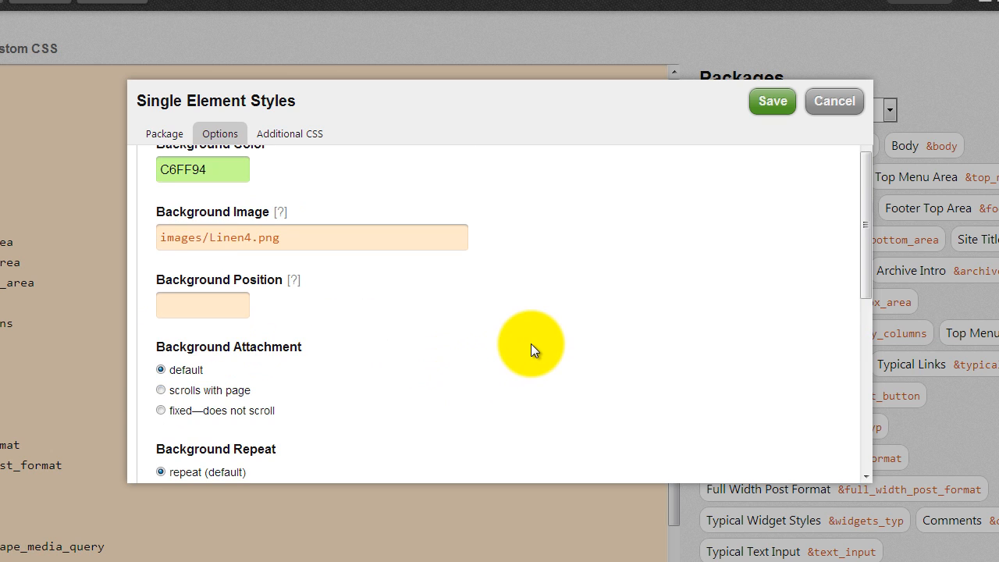
scroll(493, 333, down, 2)
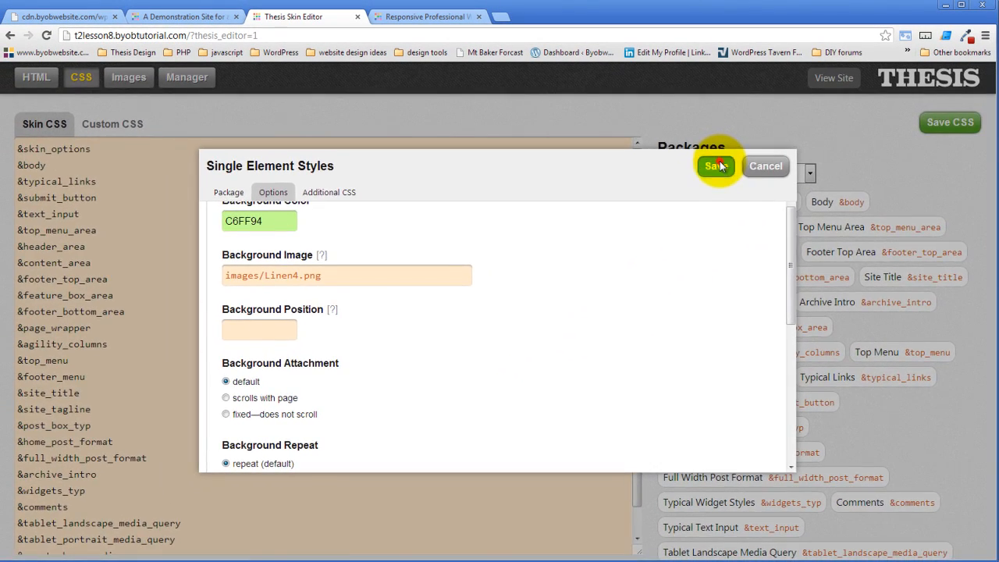
click(759, 115)
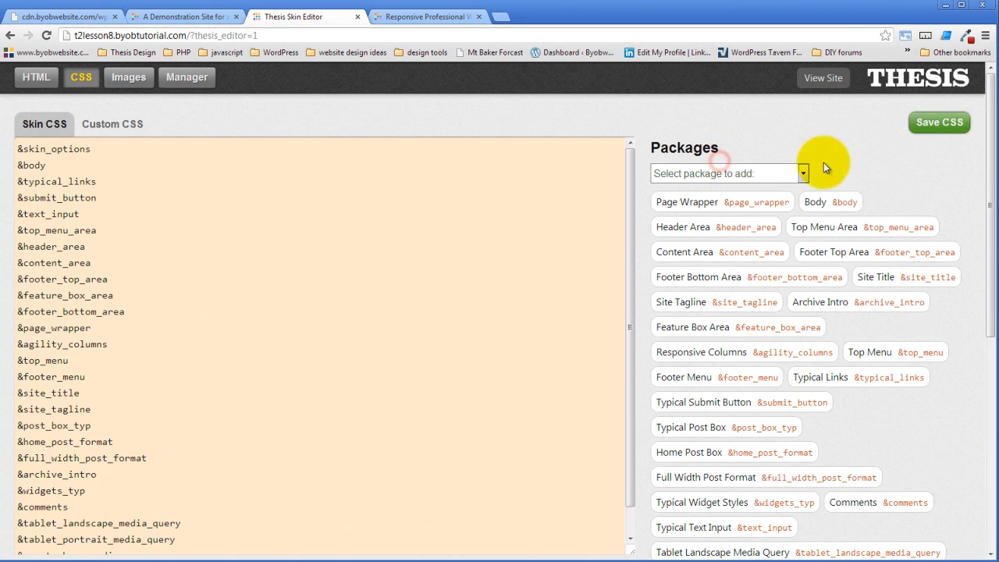
click(942, 125)
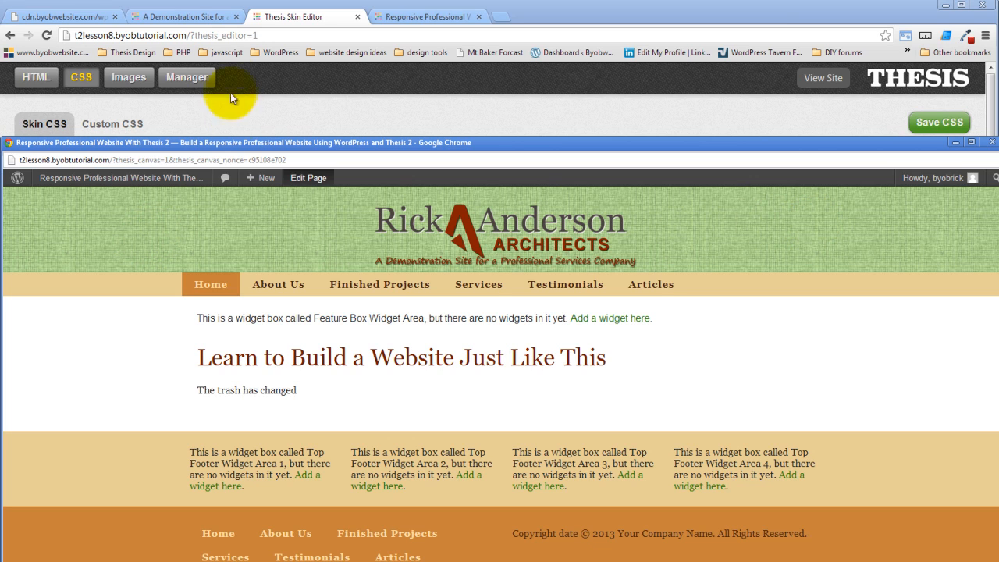
click(273, 100)
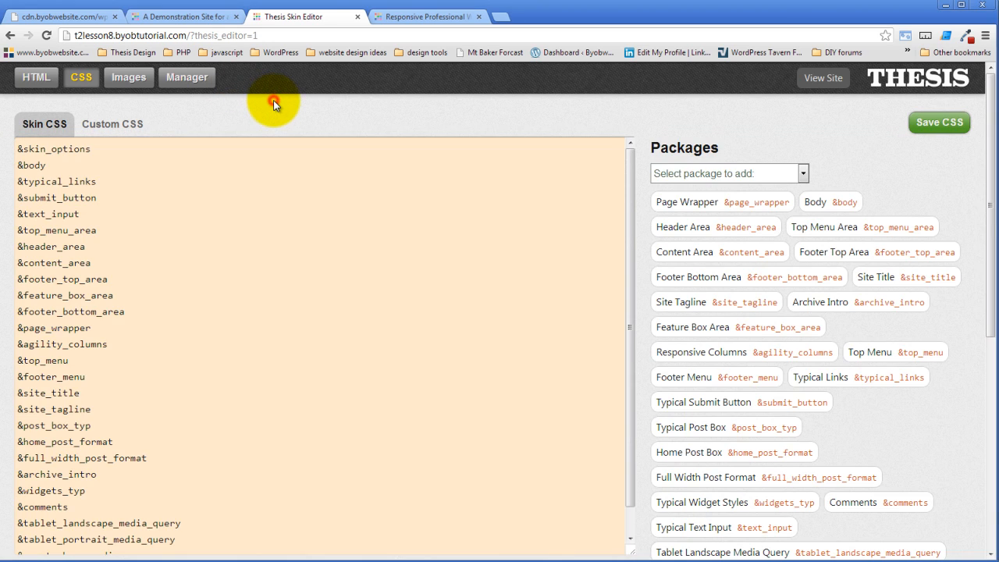
Step: Copy the CSS reference images/Linen430.png from the skin's uploaded images and glance at the demonstration site
click(129, 77)
click(297, 256)
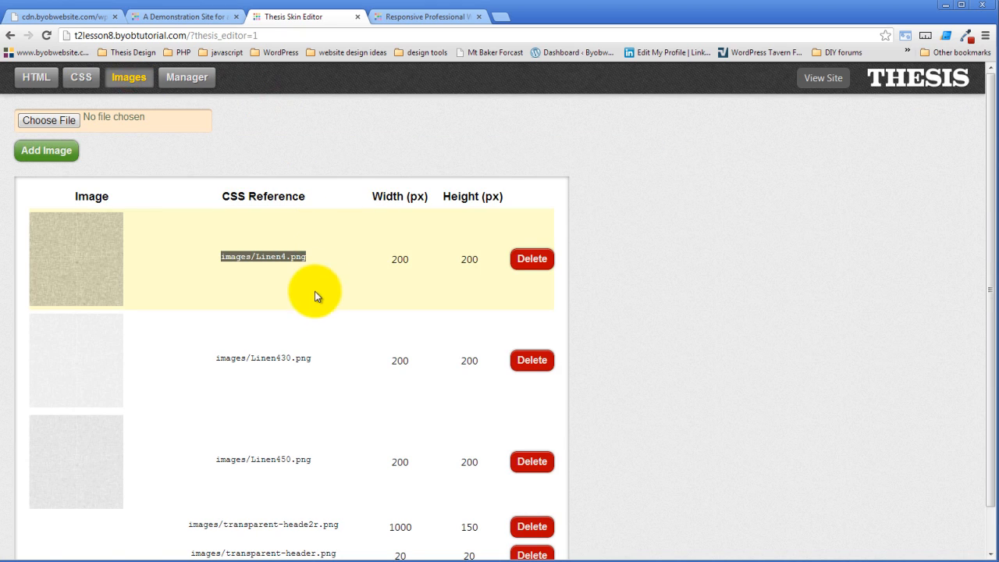
click(263, 361)
key(ctrl+c)
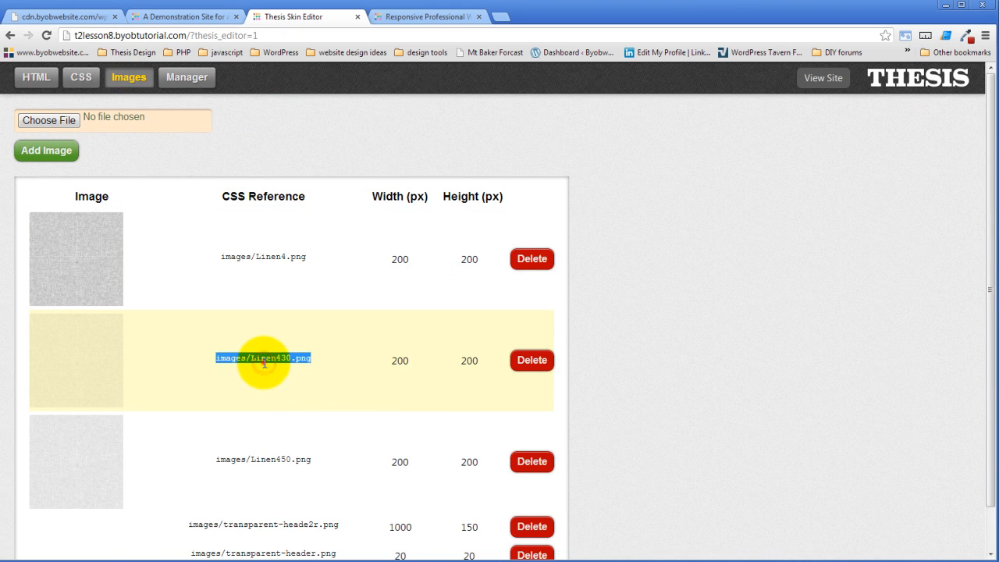
click(264, 365)
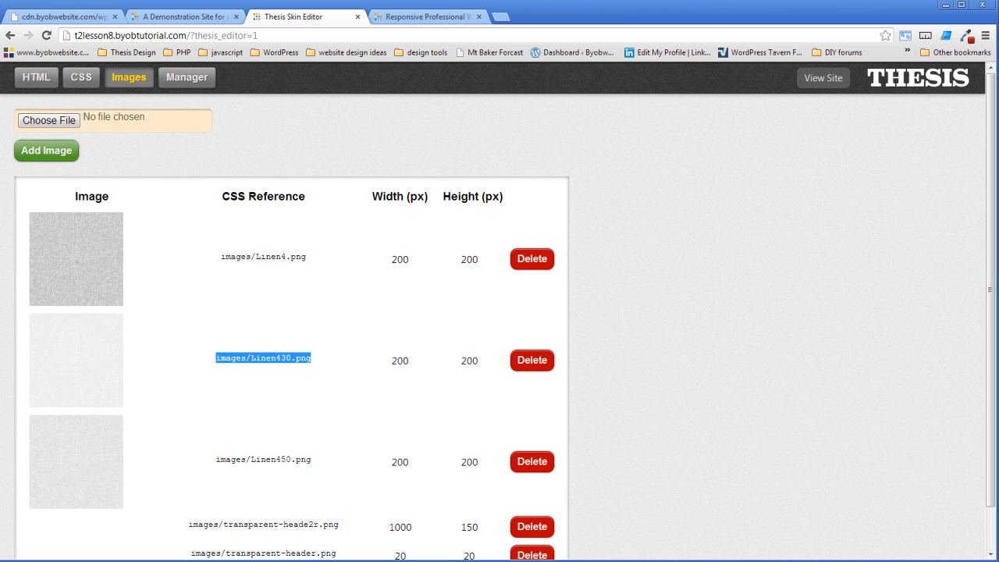
click(189, 16)
click(324, 16)
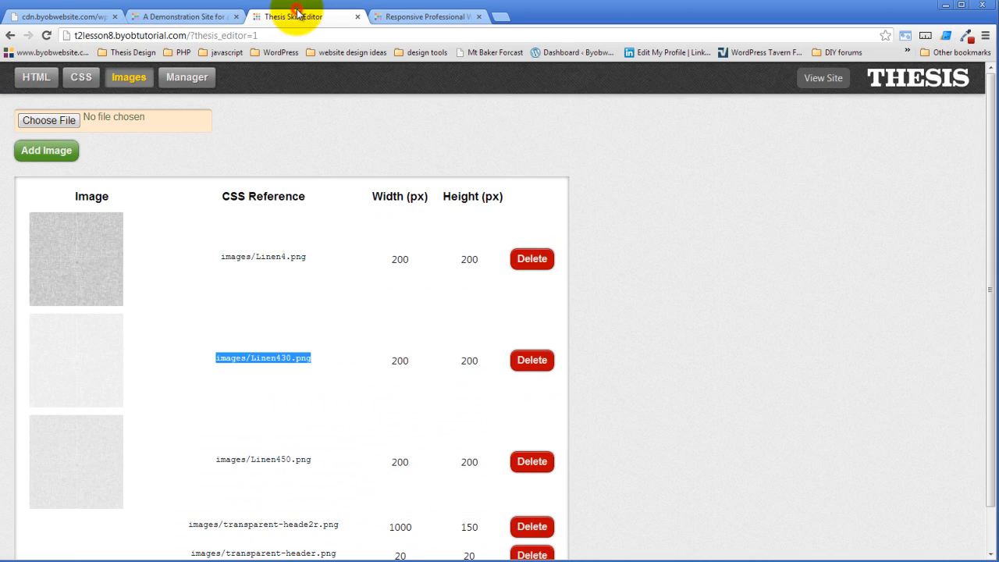
Step: Replace the Header Area package's background image with images/Linen430.png and save the package
click(81, 78)
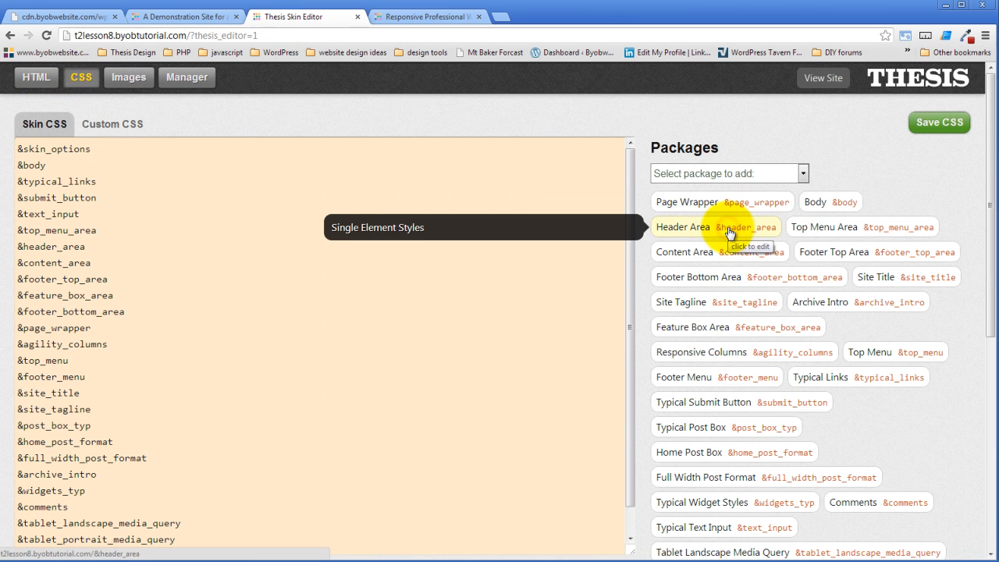
click(730, 230)
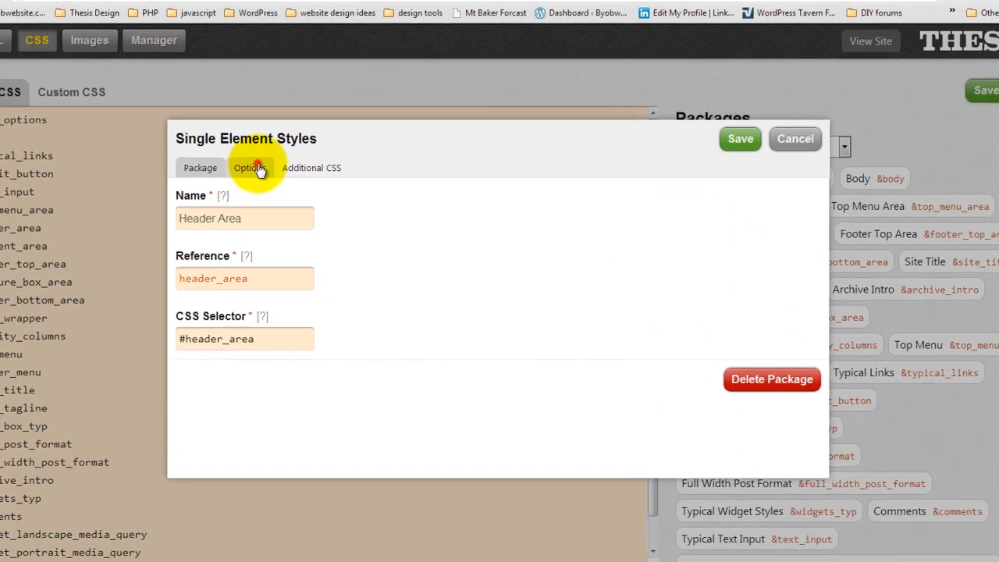
click(275, 191)
click(281, 302)
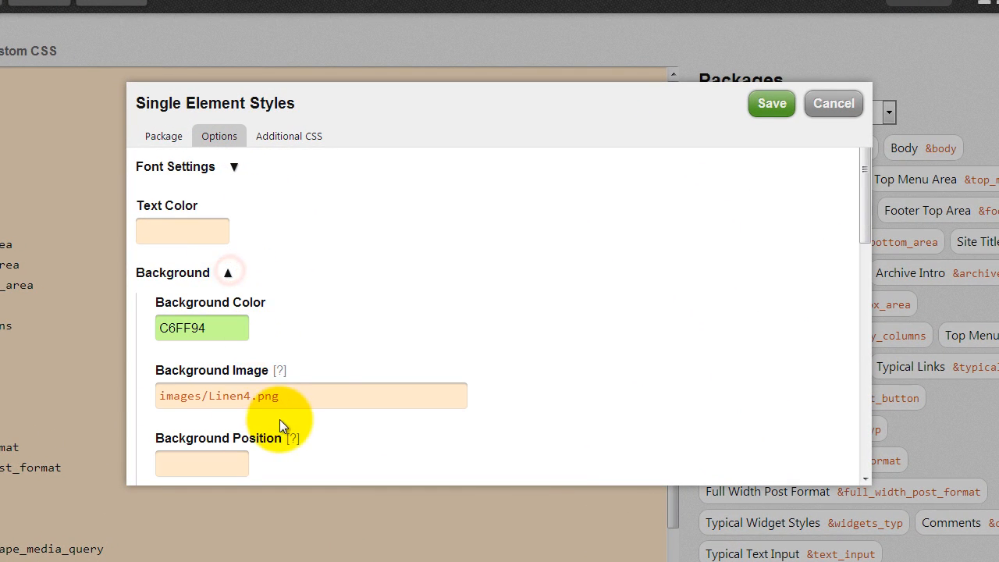
triple_click(319, 395)
key(ctrl+v)
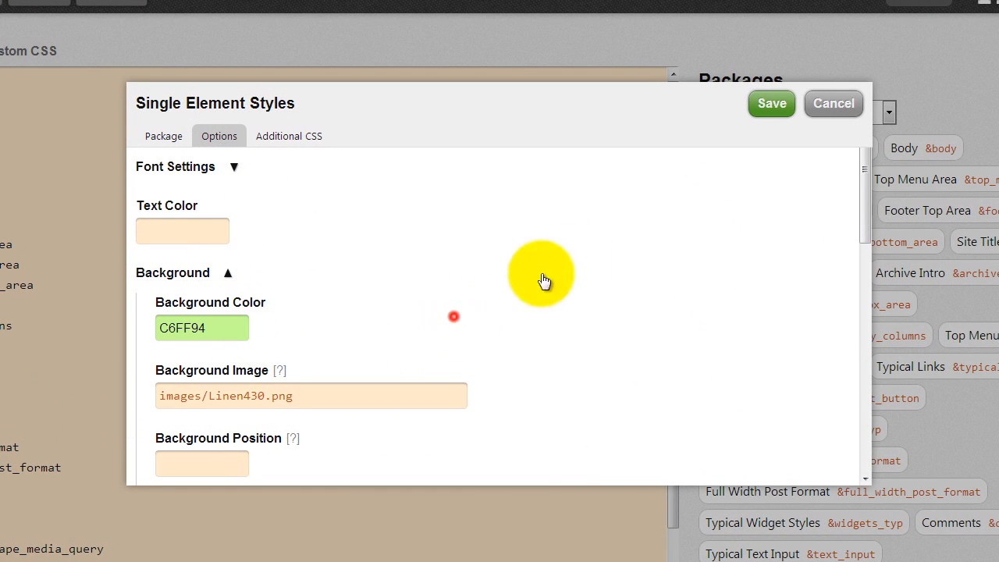
click(772, 103)
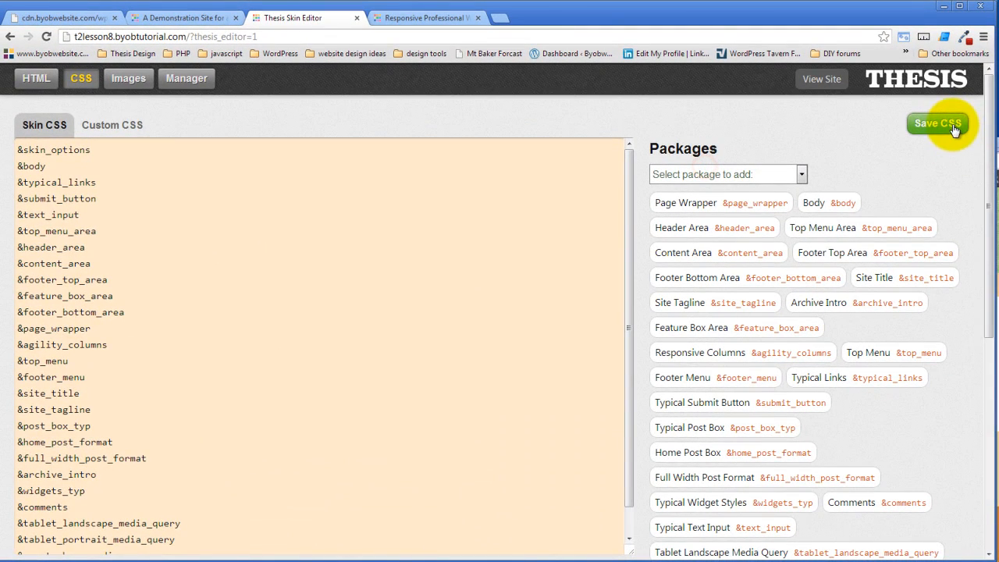
Step: Save and compile the skin CSS, check the header in the live site and canvas preview, and return to the skin editor
click(954, 130)
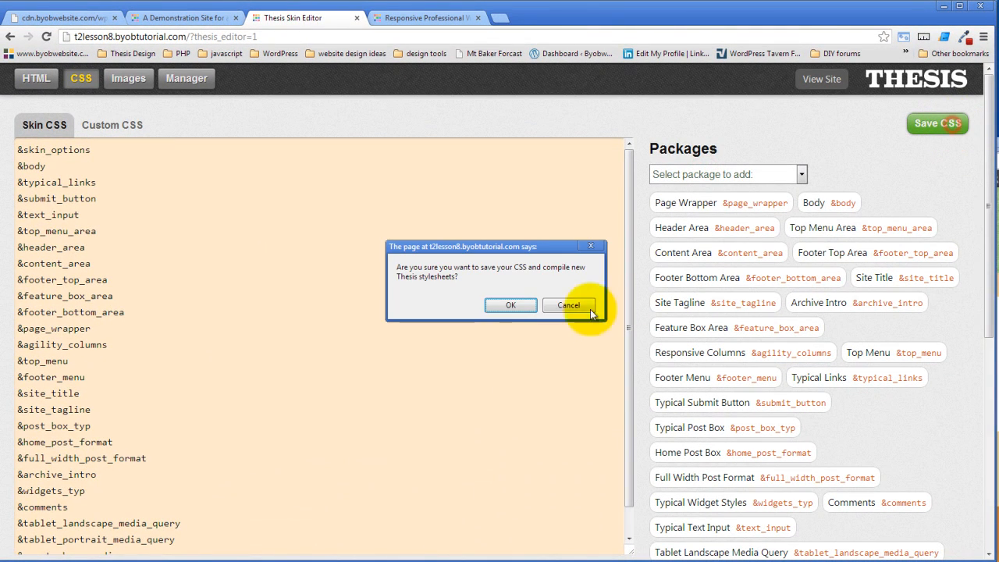
click(512, 307)
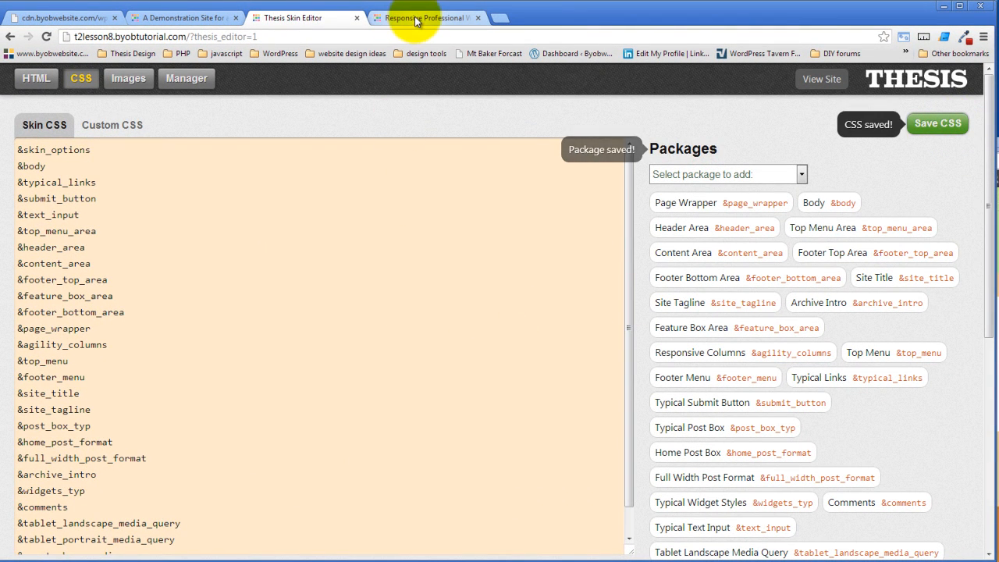
click(414, 17)
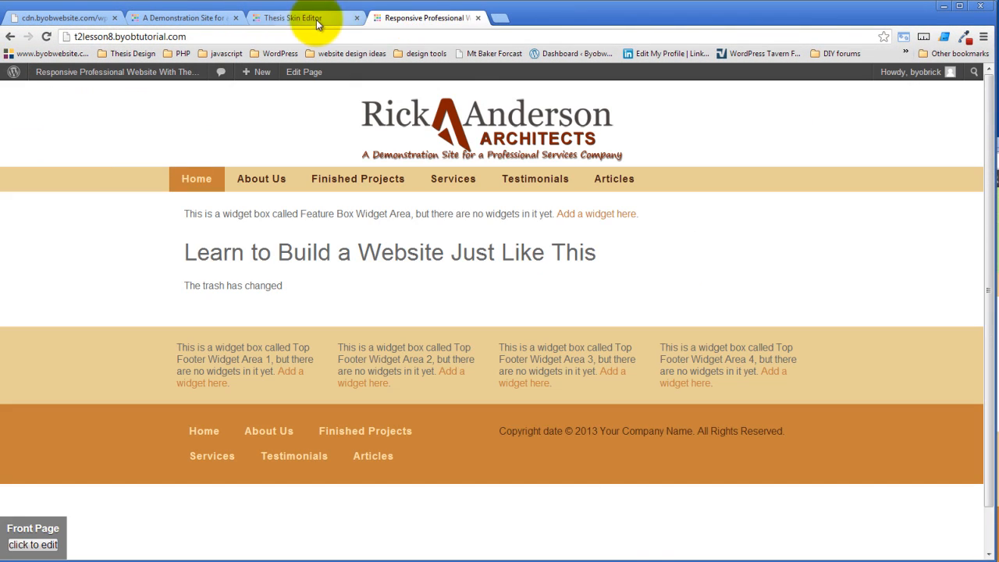
key(alt+Tab)
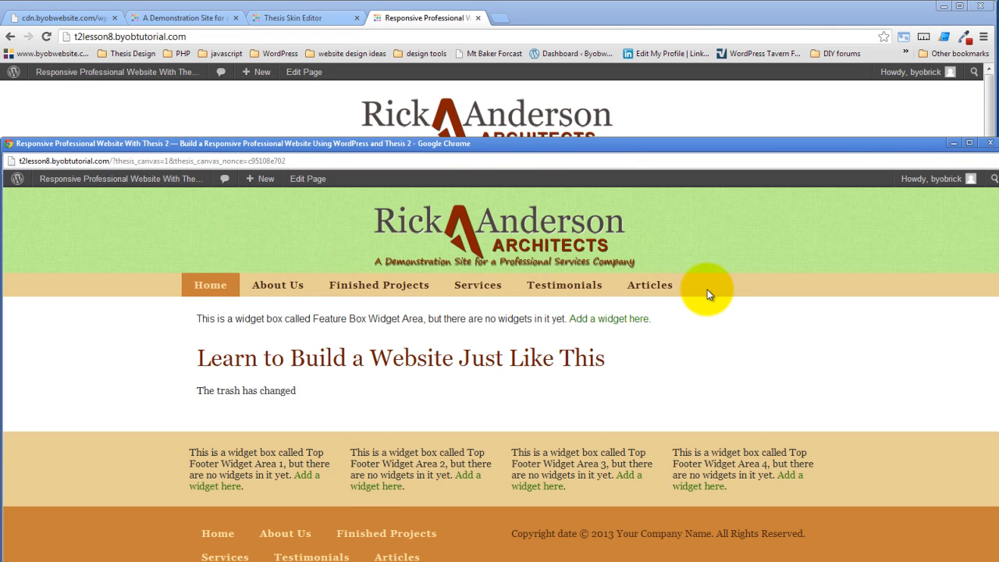
click(308, 17)
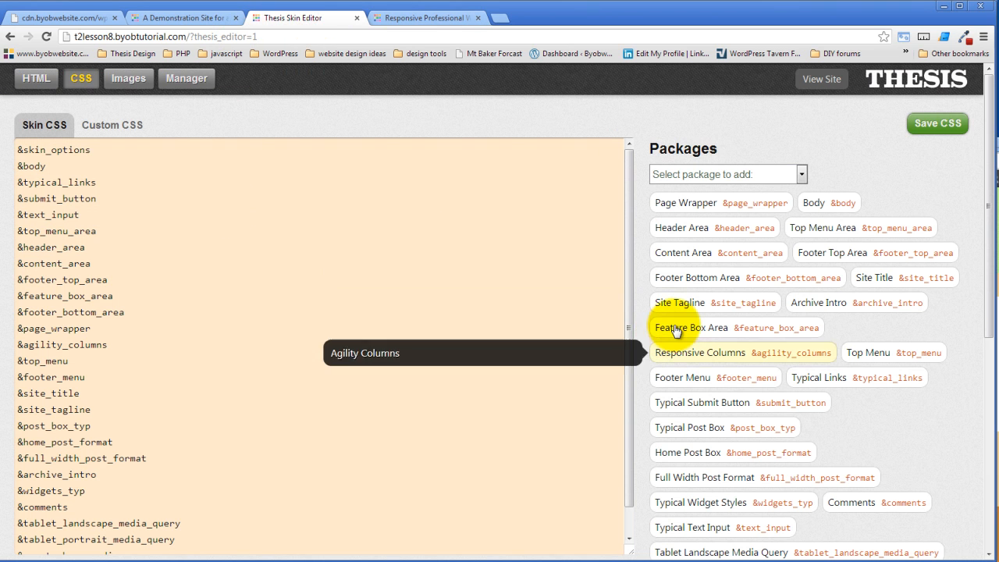
Step: Set the Header Area package's background repeat to no repeat and save the package
click(764, 233)
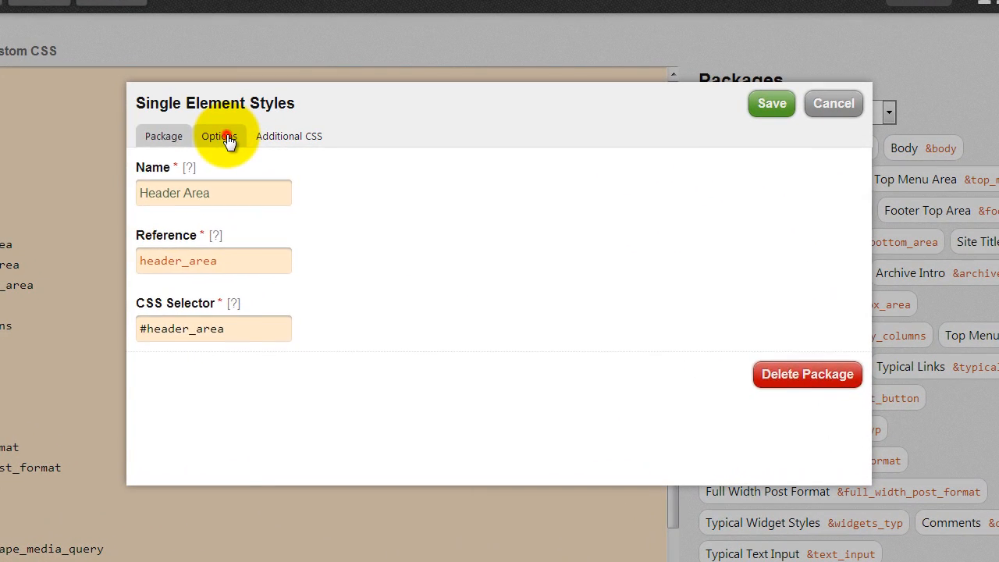
click(235, 146)
click(240, 280)
scroll(351, 284, down, 3)
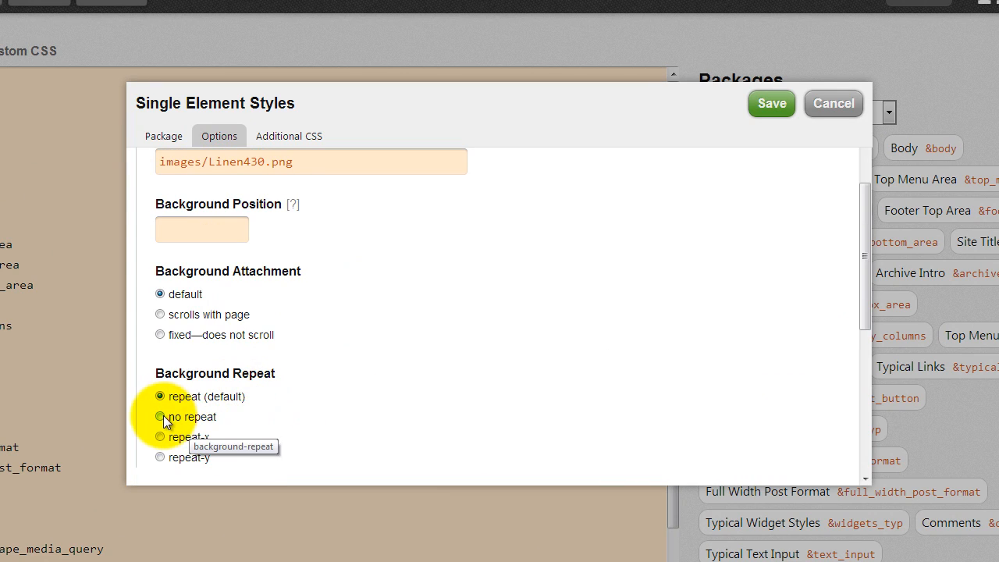
click(162, 416)
click(784, 111)
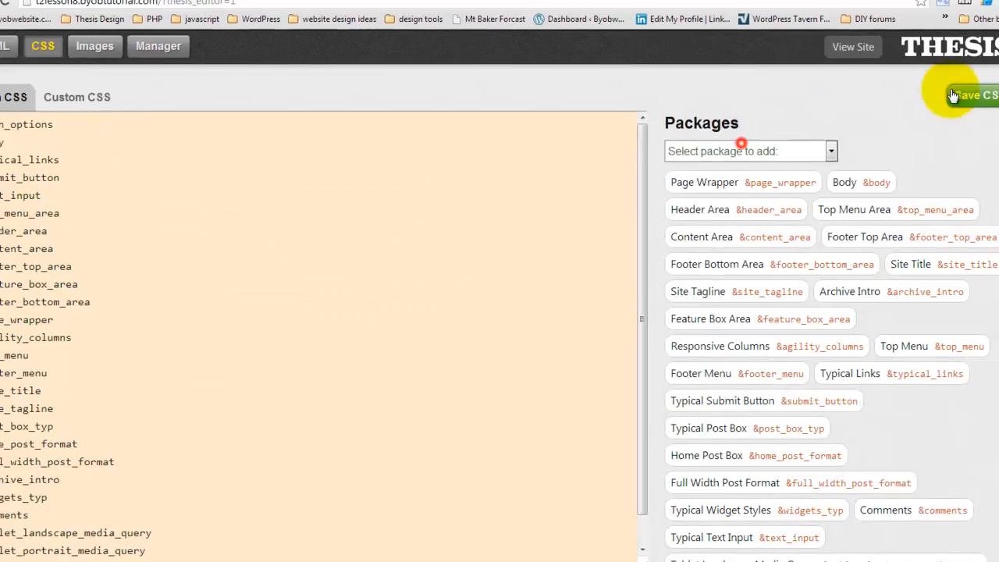
Step: Save and compile the skin CSS and check the header background in the canvas preview
click(938, 124)
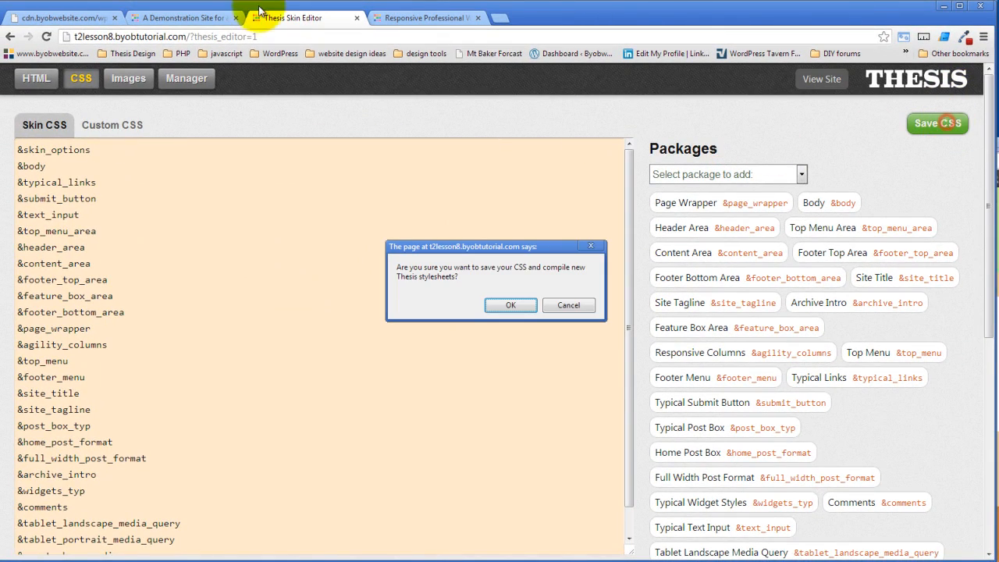
click(517, 306)
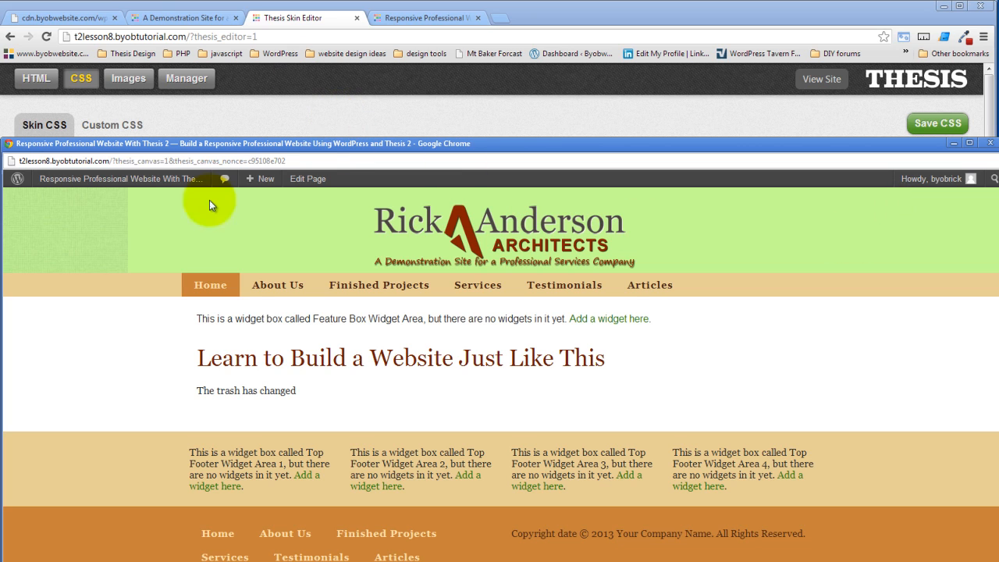
click(396, 117)
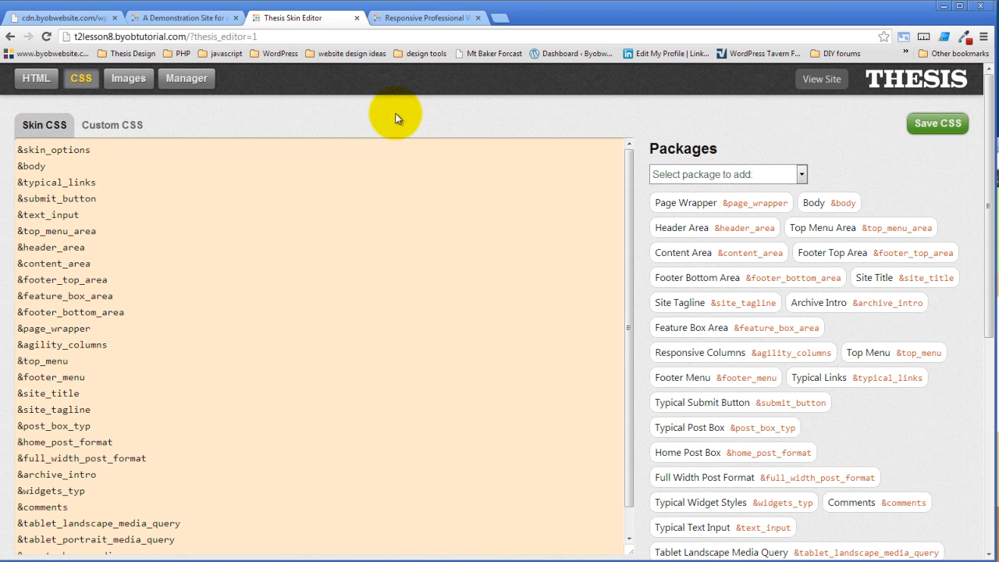
Step: Set the Header Area package's background position to top center
click(754, 229)
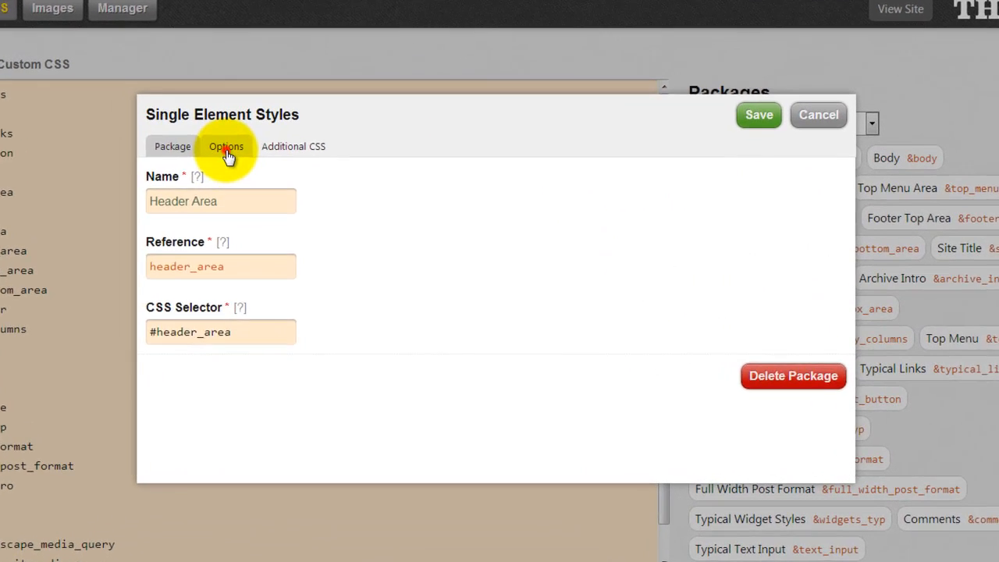
click(273, 193)
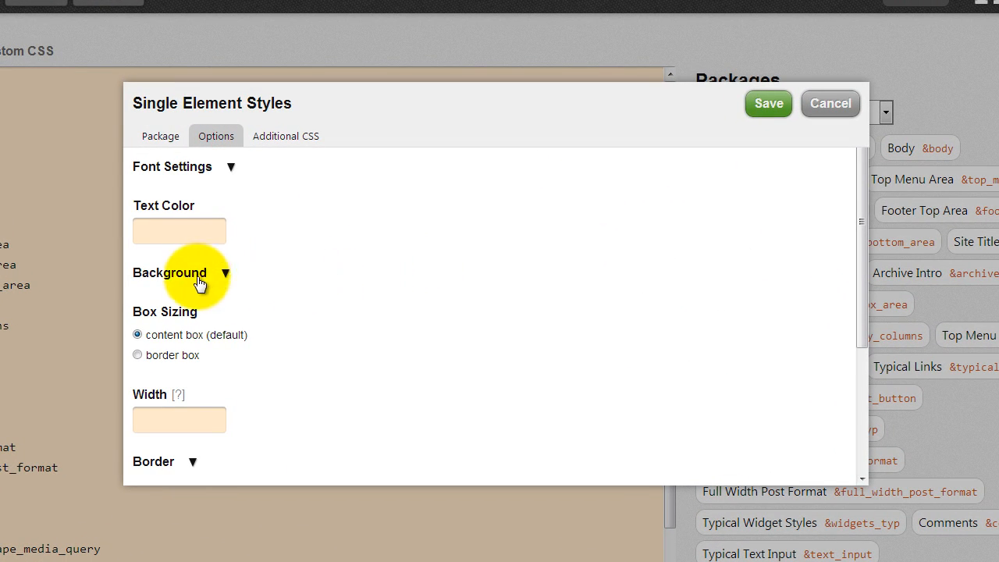
click(225, 273)
scroll(406, 250, down, 1)
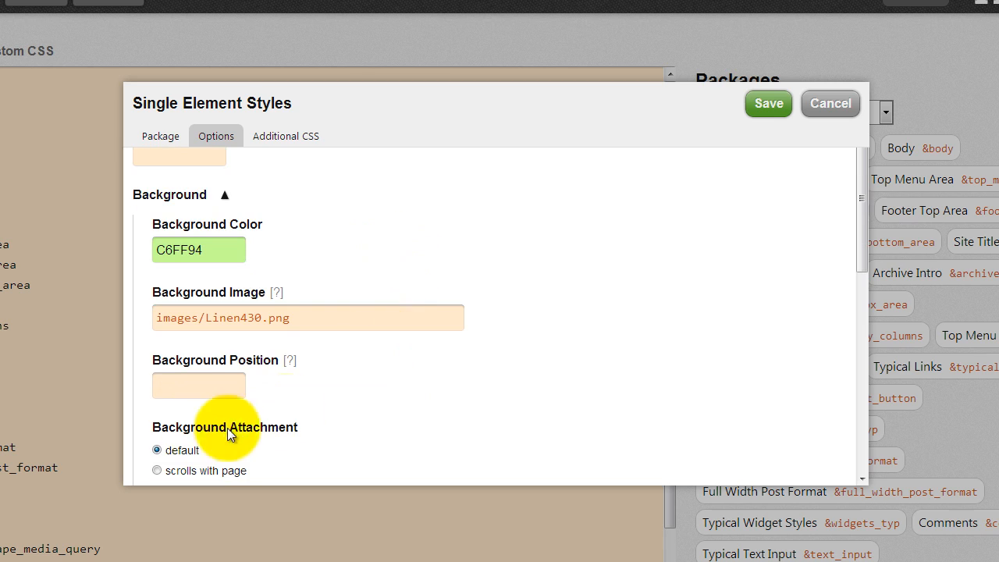
click(200, 393)
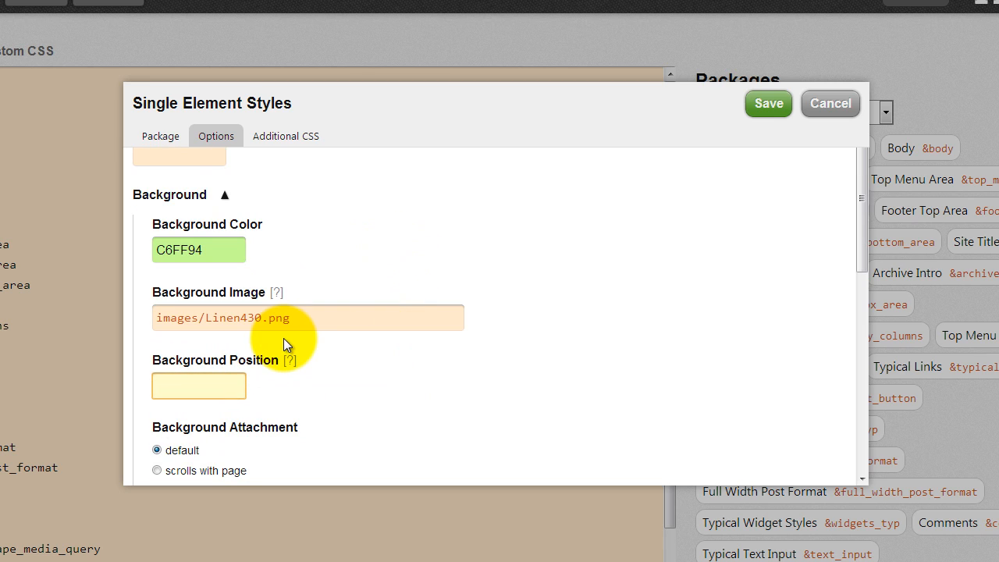
text(top center)
key(BackSpace)
key(BackSpace)
key(BackSpace)
key(BackSpace)
text(nter)
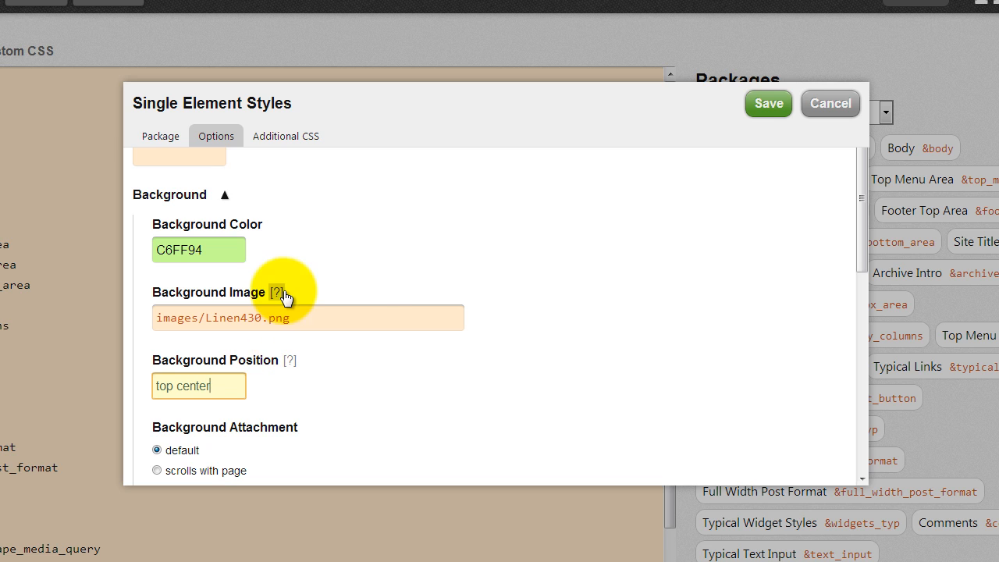
Step: Save the Header Area package and the skin CSS, and check the centred header background in the canvas preview
click(763, 101)
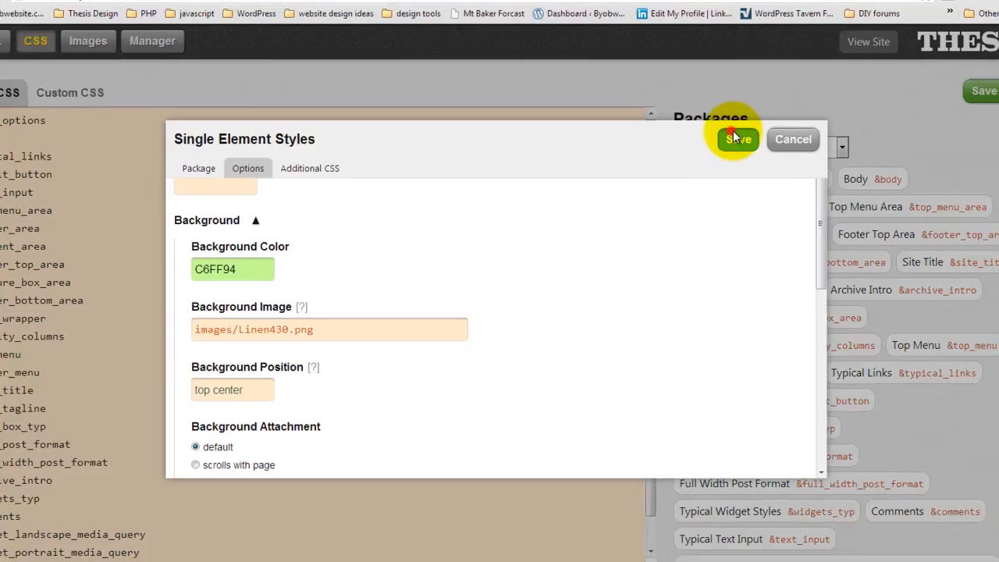
click(985, 92)
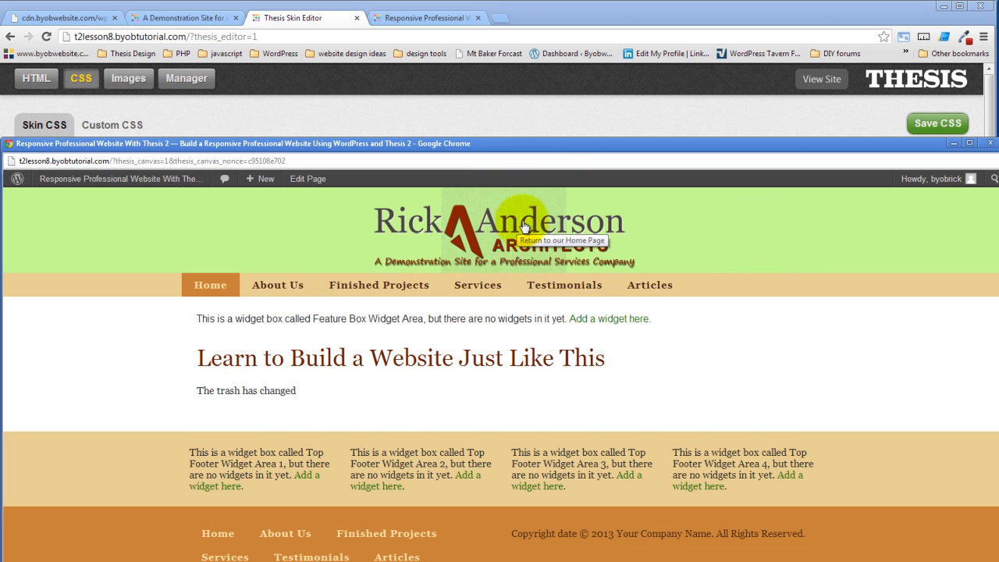
click(375, 114)
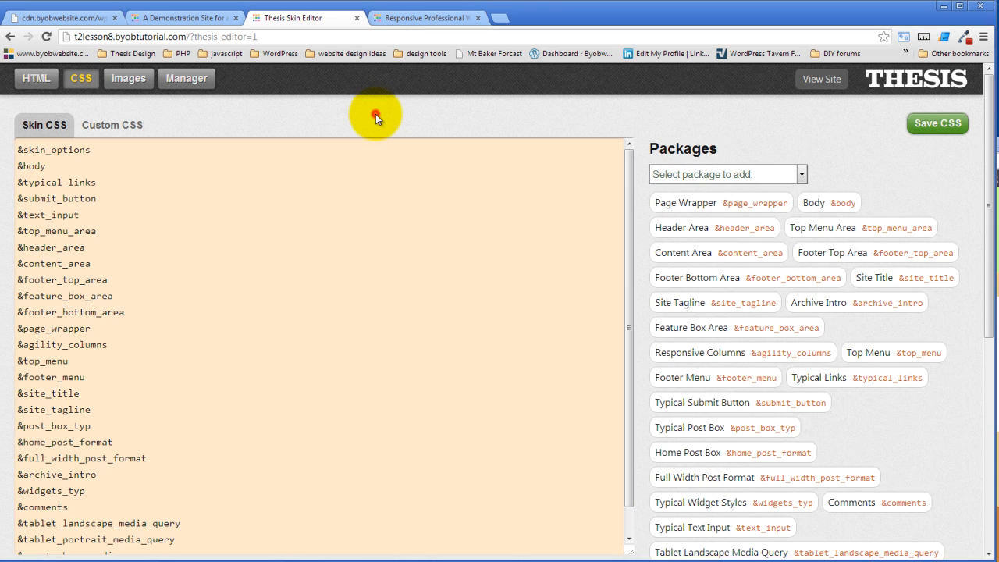
Step: Set the Header Area package's background repeat back to repeat (default)
click(734, 228)
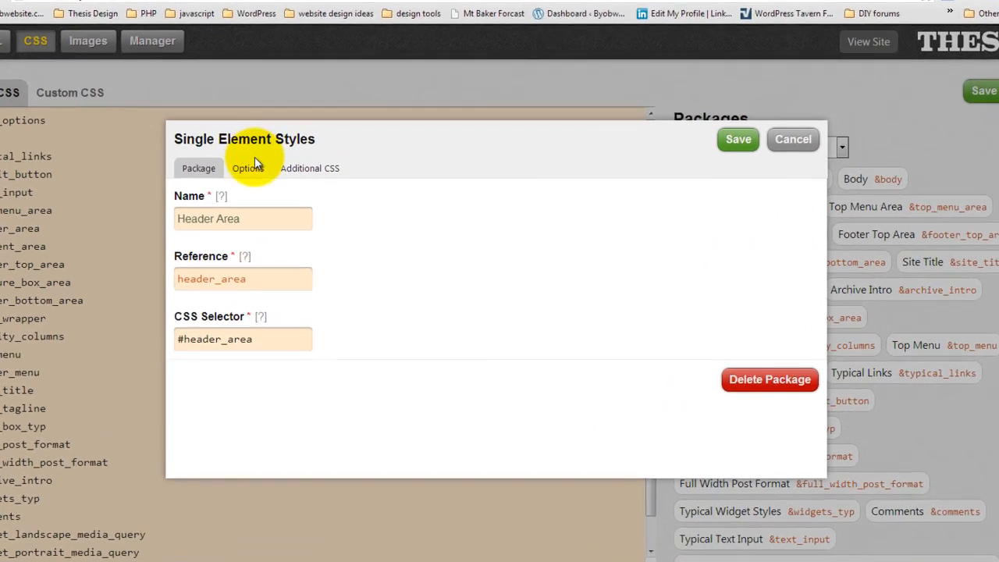
click(252, 166)
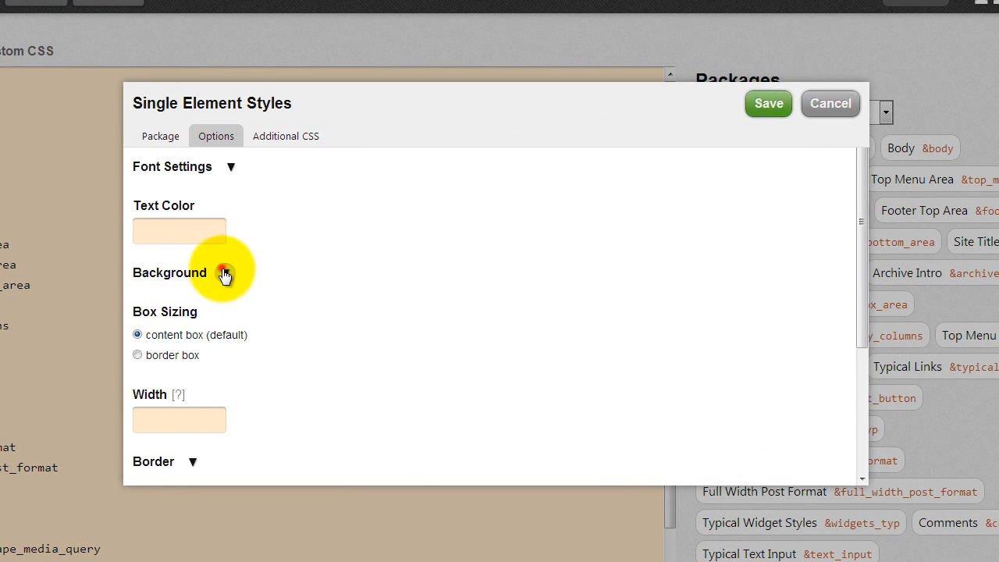
click(224, 273)
scroll(367, 336, down, 3)
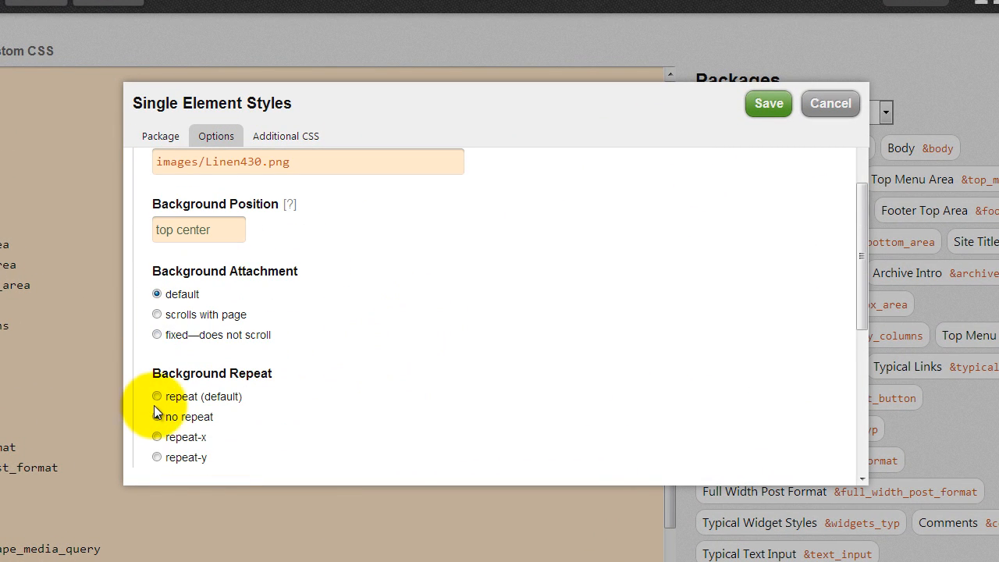
click(156, 396)
click(398, 354)
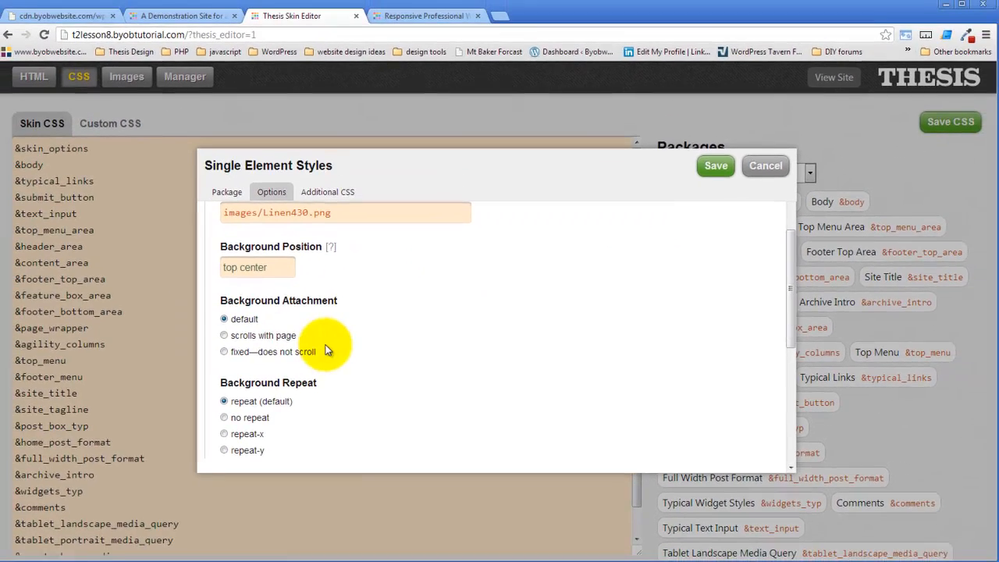
Step: Save the package, compile the skin CSS with the repeating header background, and check it in the canvas preview
click(716, 166)
click(949, 122)
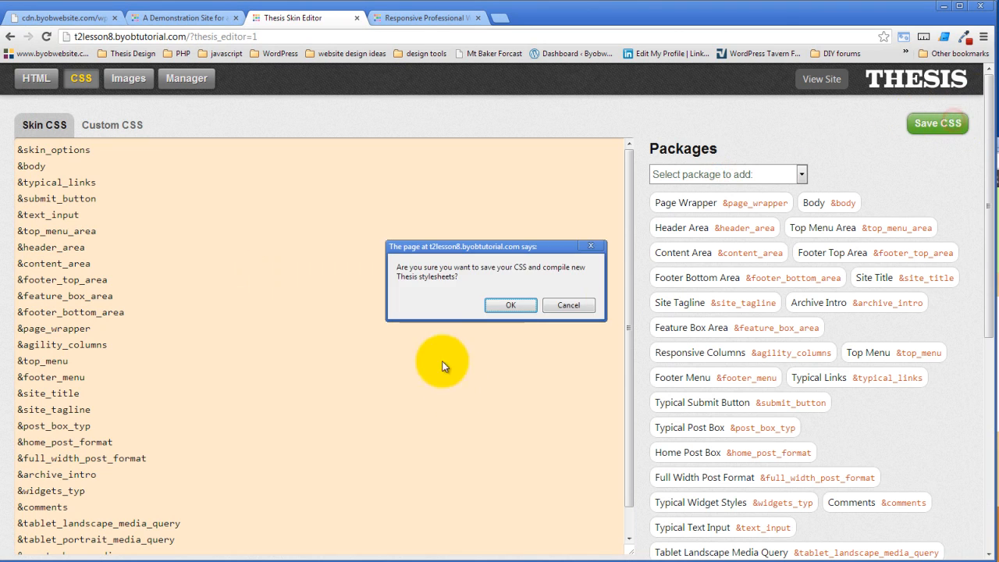
click(509, 306)
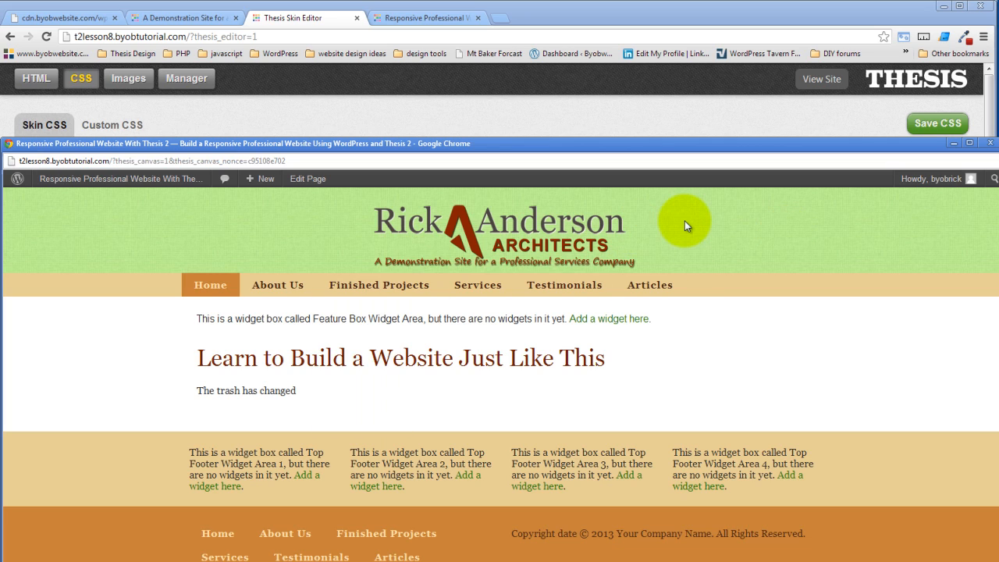
click(442, 124)
Step: Upload header-background.png from the Documents folder My Business Website/images to the skin's images
click(129, 78)
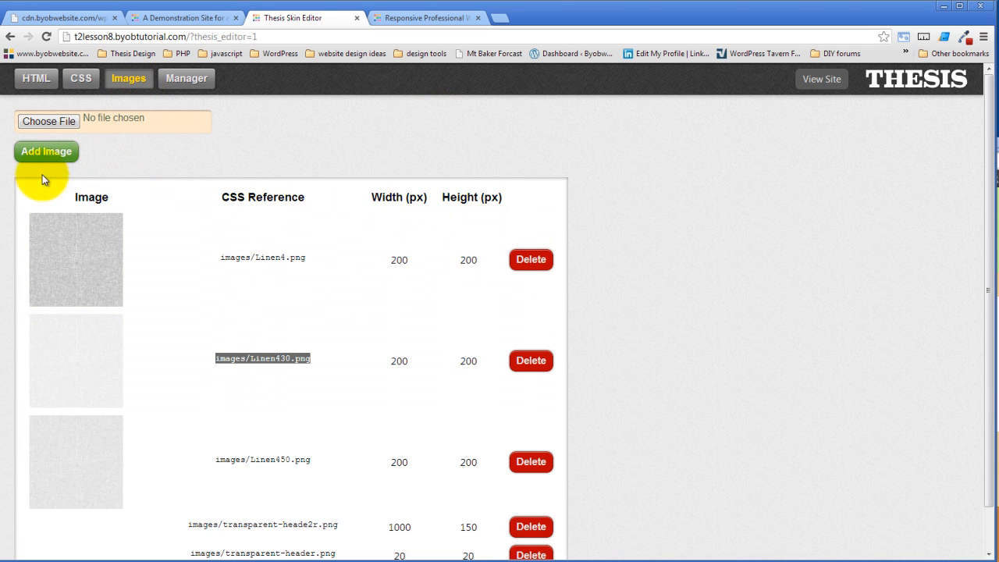
click(56, 124)
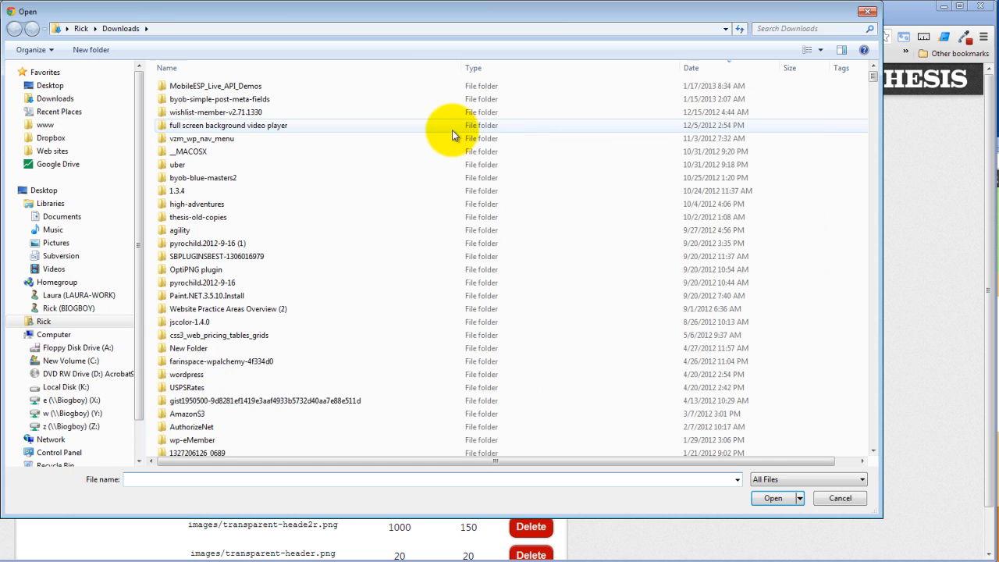
scroll(226, 234, down, 8)
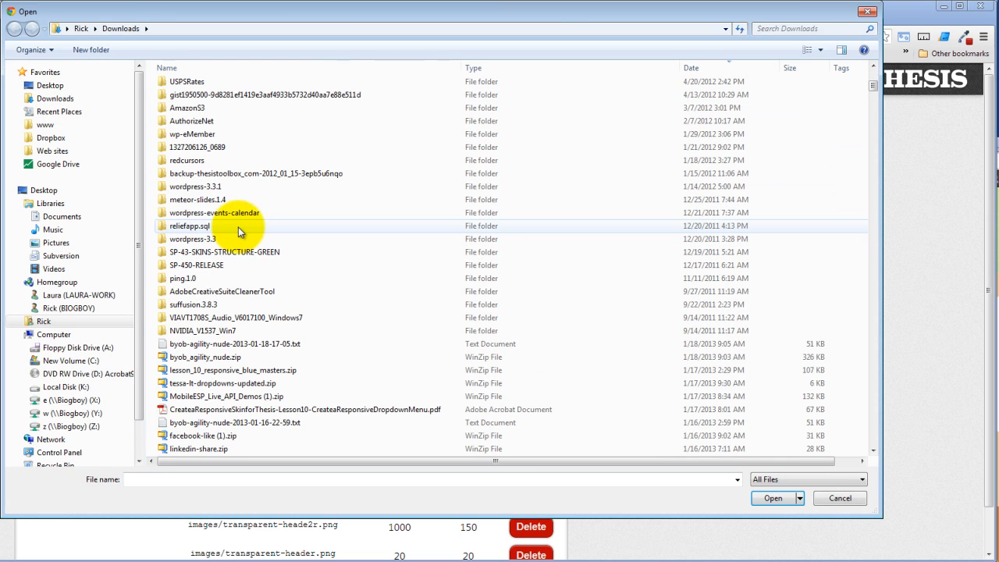
click(62, 217)
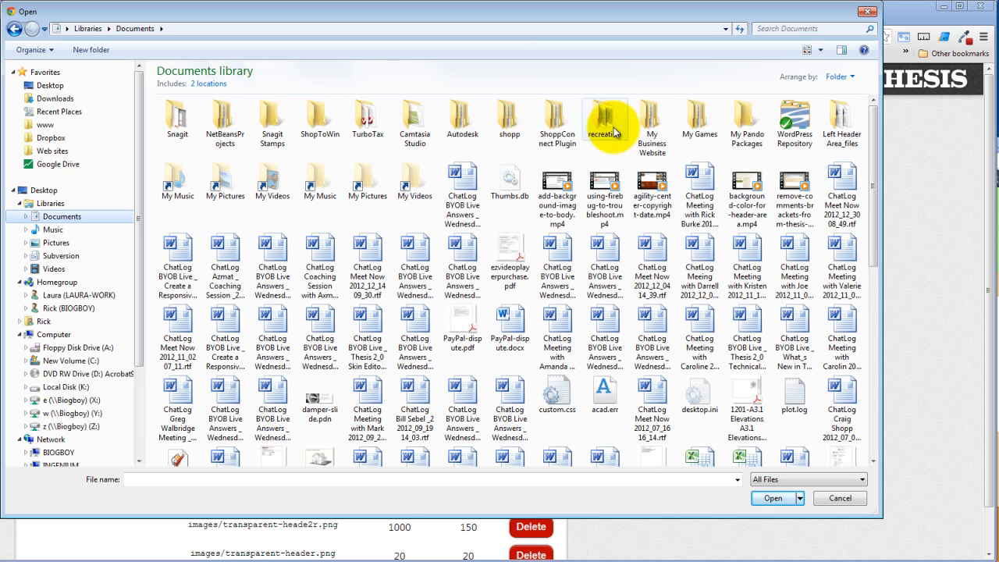
double_click(641, 117)
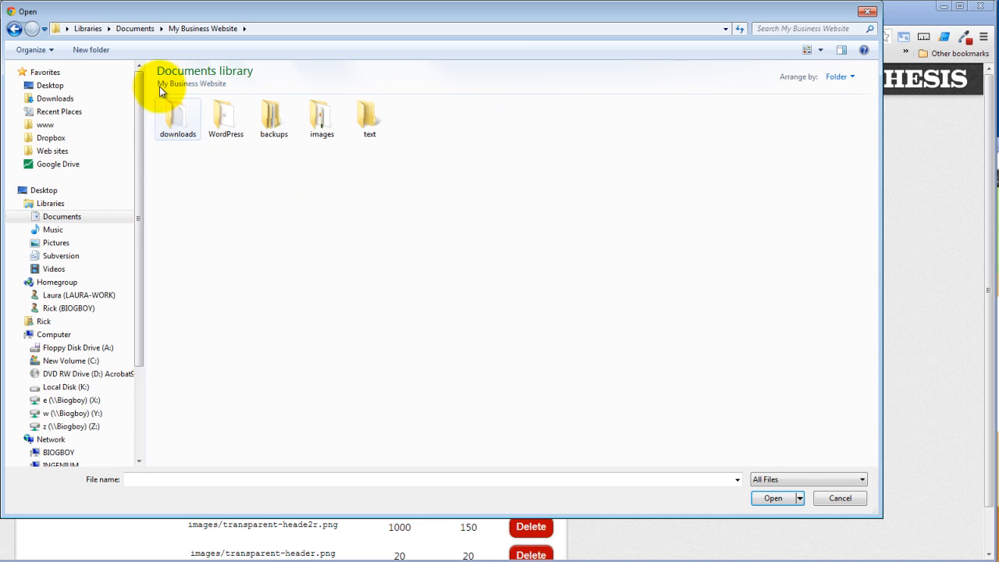
double_click(319, 109)
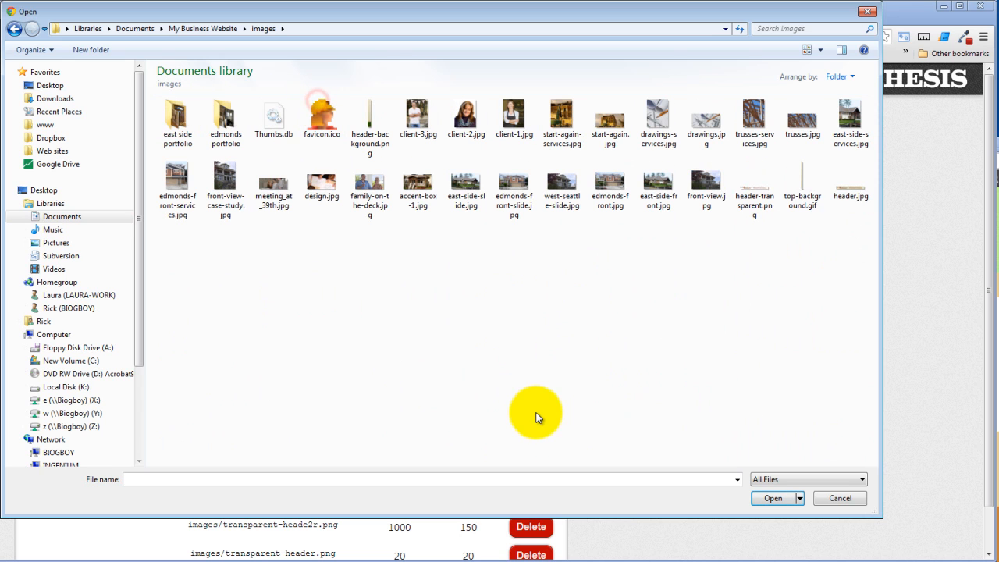
click(366, 112)
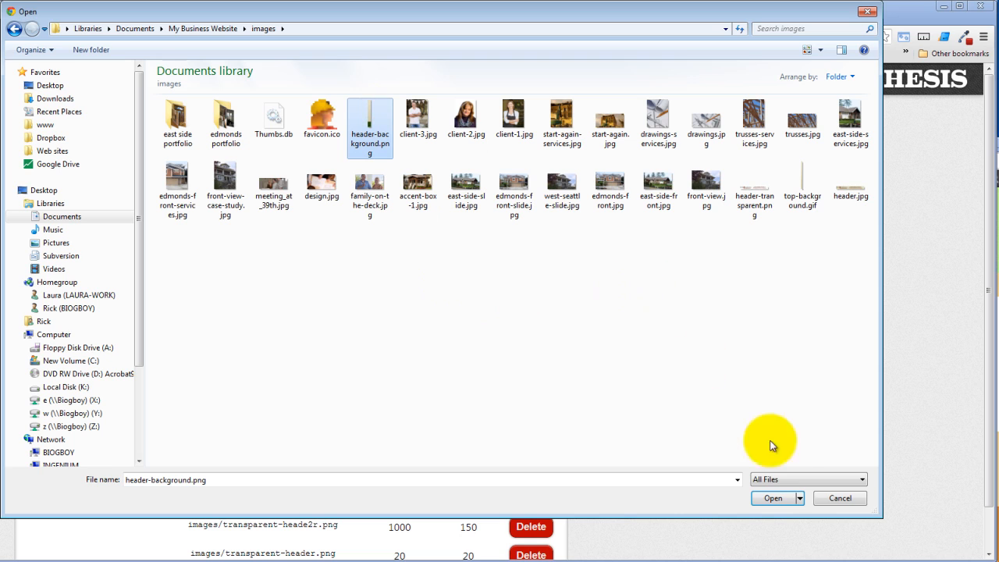
click(773, 504)
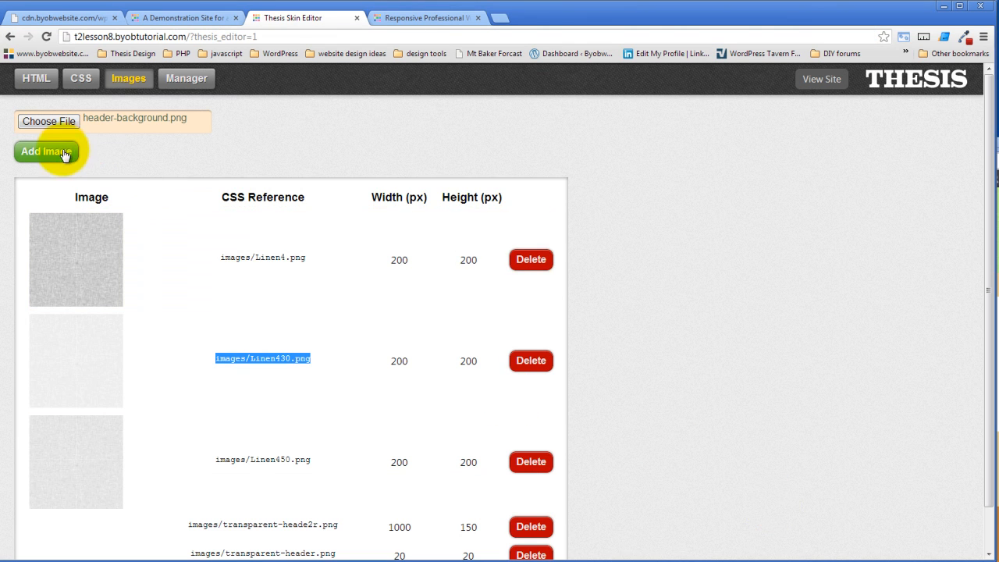
click(31, 152)
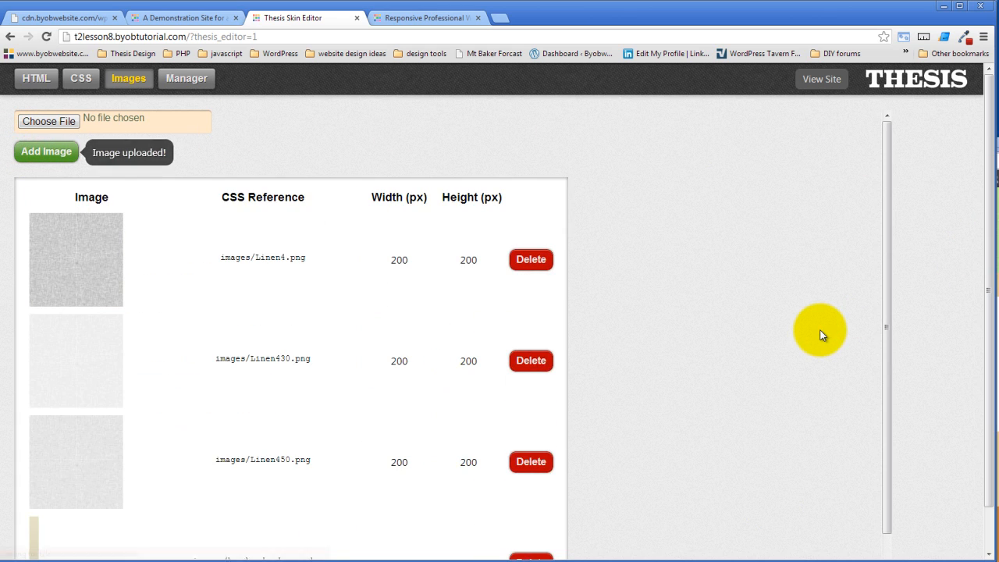
Step: Copy the CSS reference images/header-background.png of the newly uploaded image
scroll(695, 342, down, 2)
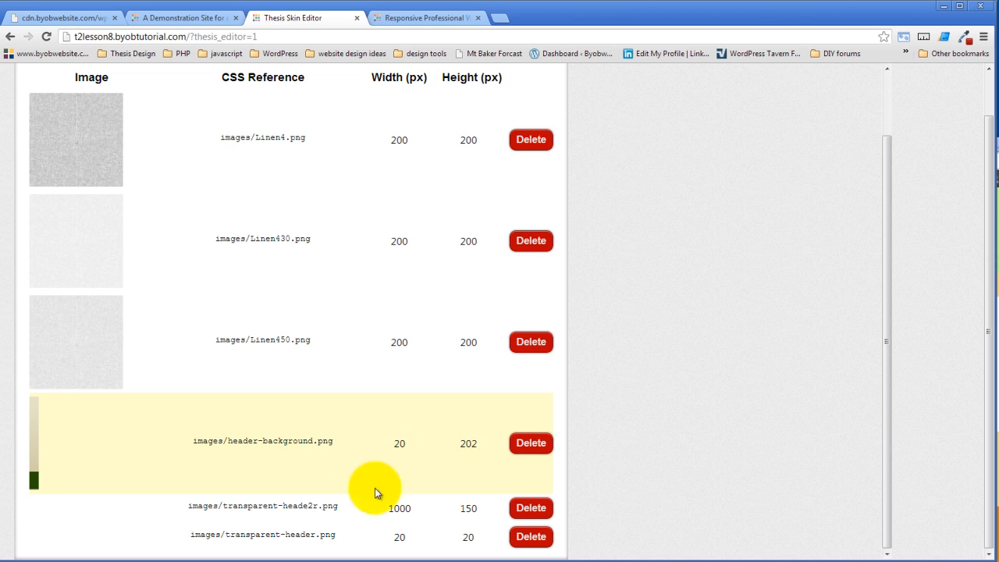
triple_click(286, 439)
key(ctrl+c)
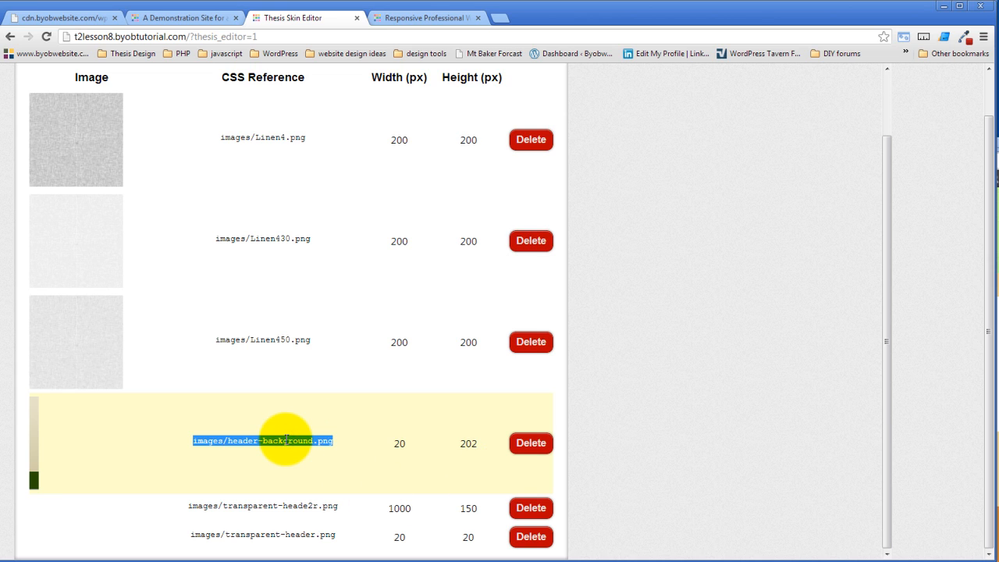
scroll(346, 246, up, 2)
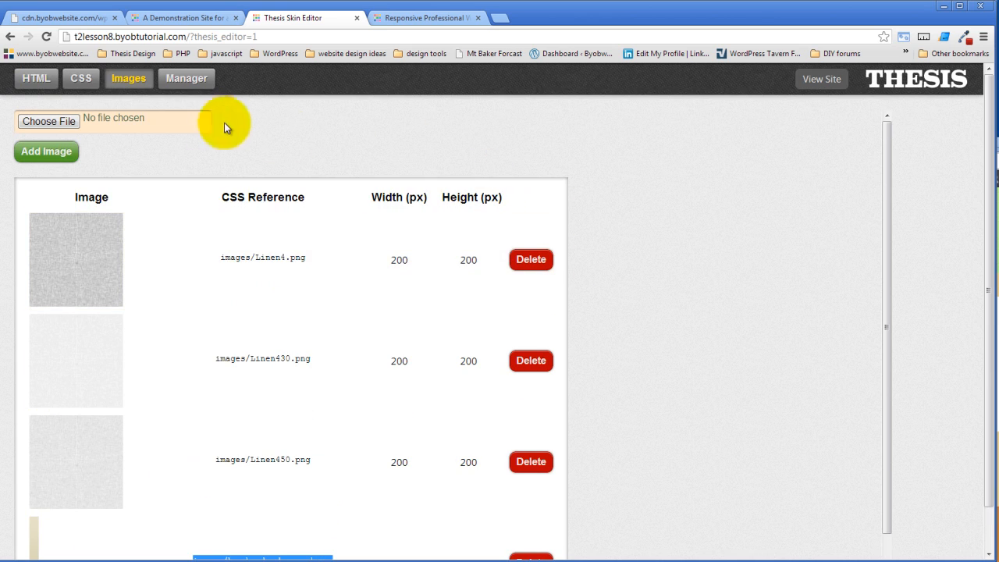
Step: Open the Body package's background options in the skin CSS and set the background image to images/header-background.png
click(78, 85)
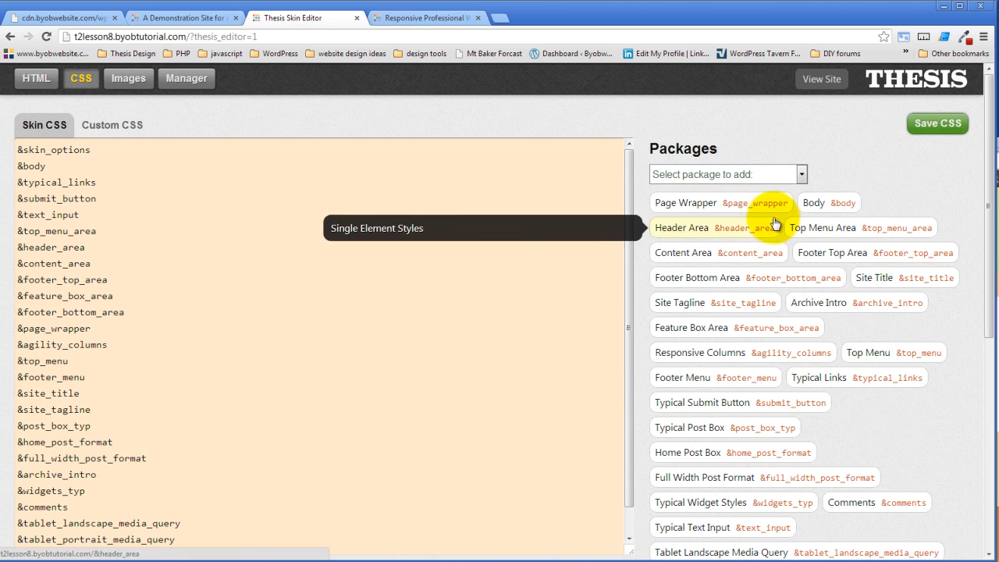
click(837, 206)
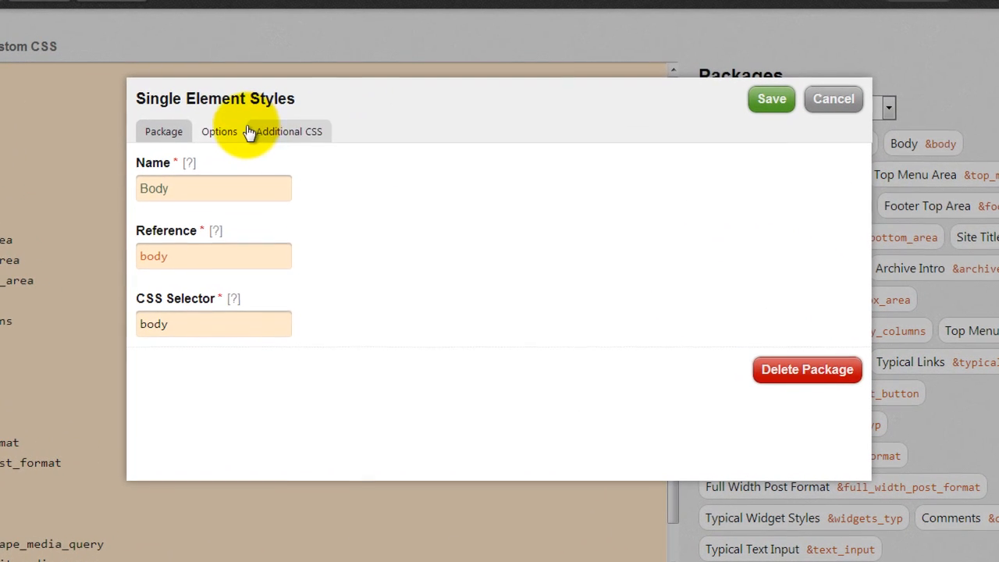
click(231, 132)
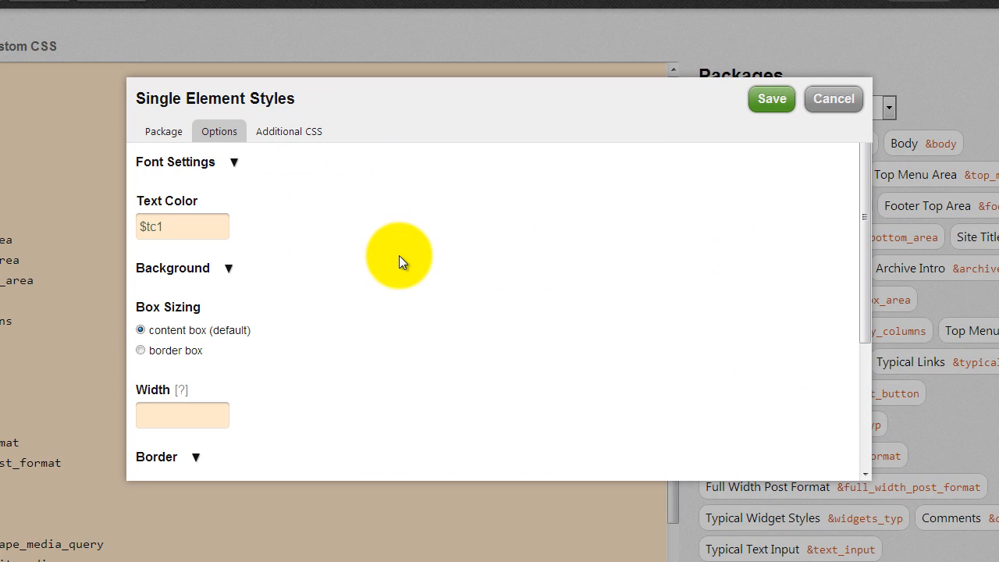
scroll(383, 245, down, 2)
scroll(372, 242, up, 2)
click(226, 266)
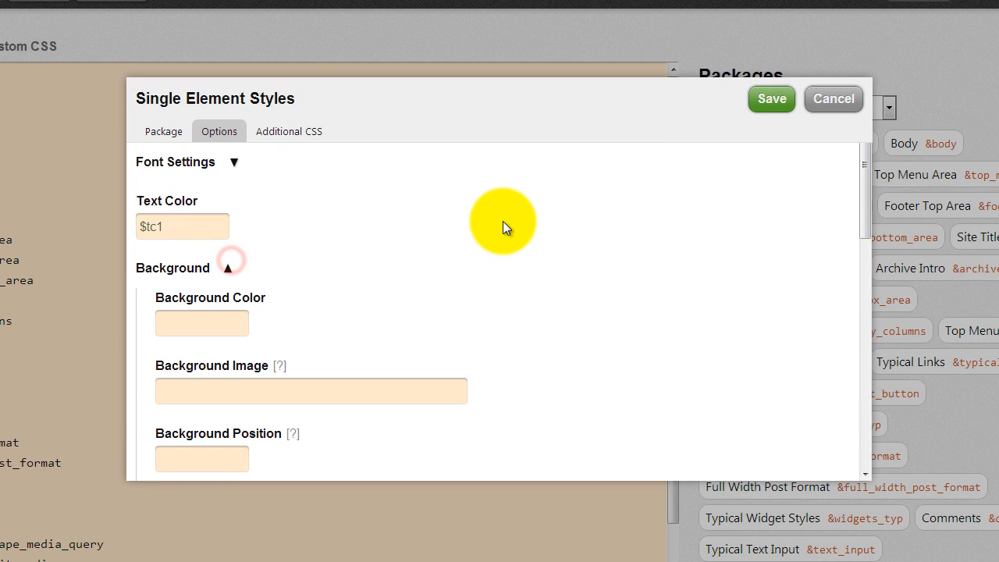
scroll(503, 222, down, 1)
click(265, 308)
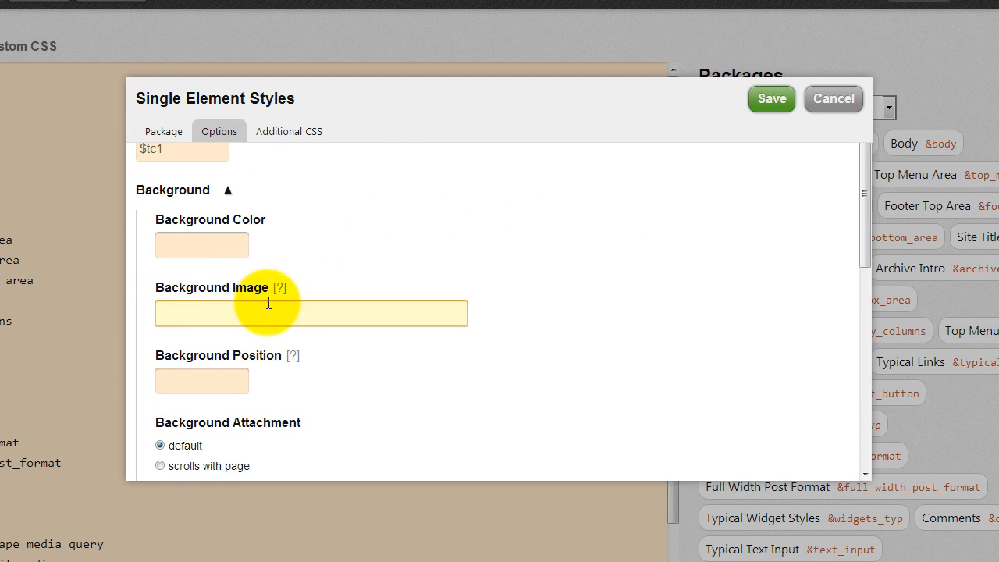
key(ctrl+v)
Step: Set the Body package's background position to top center and review its background repeat options
click(222, 380)
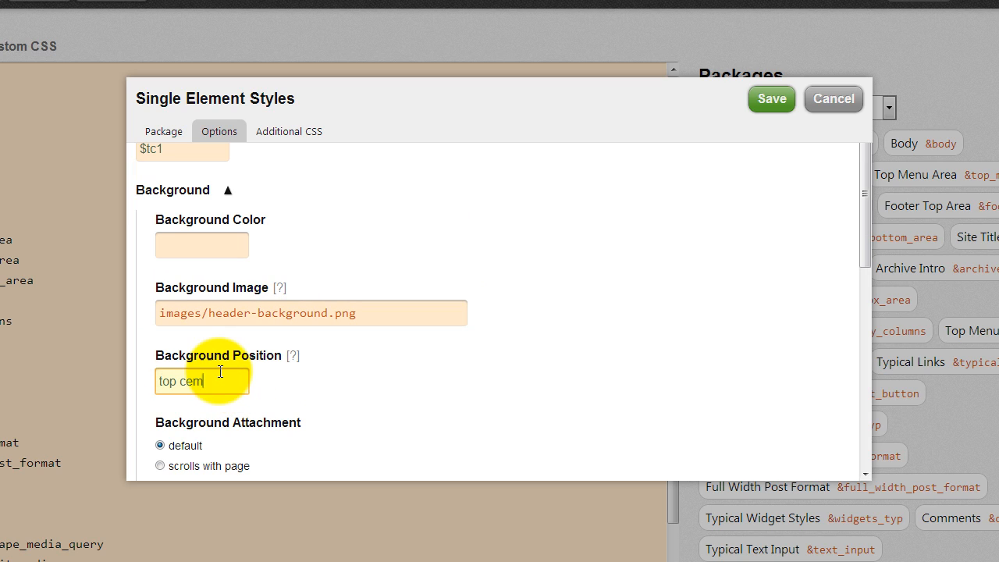
key(BackSpace)
text(nter)
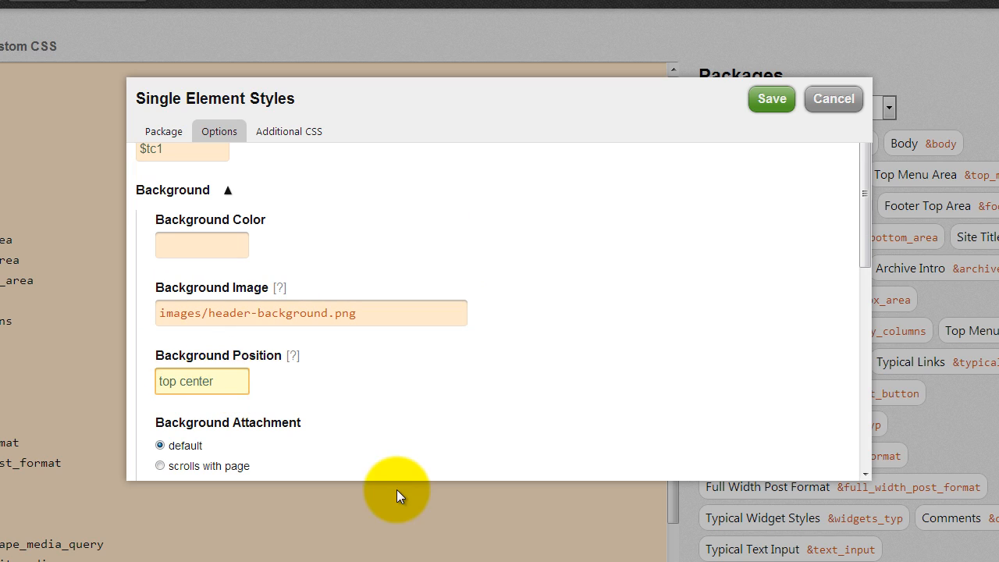
scroll(480, 353, down, 2)
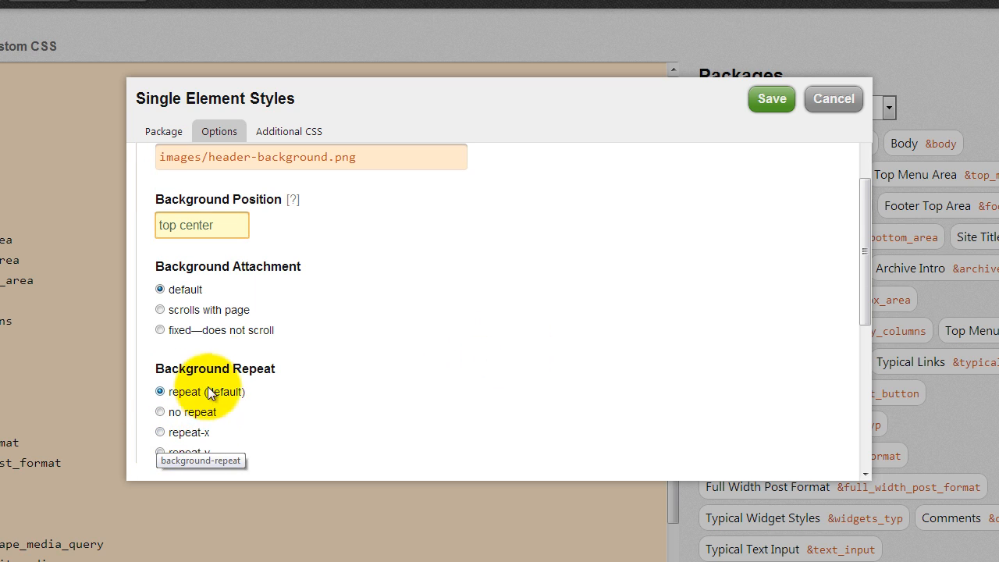
scroll(383, 302, down, 1)
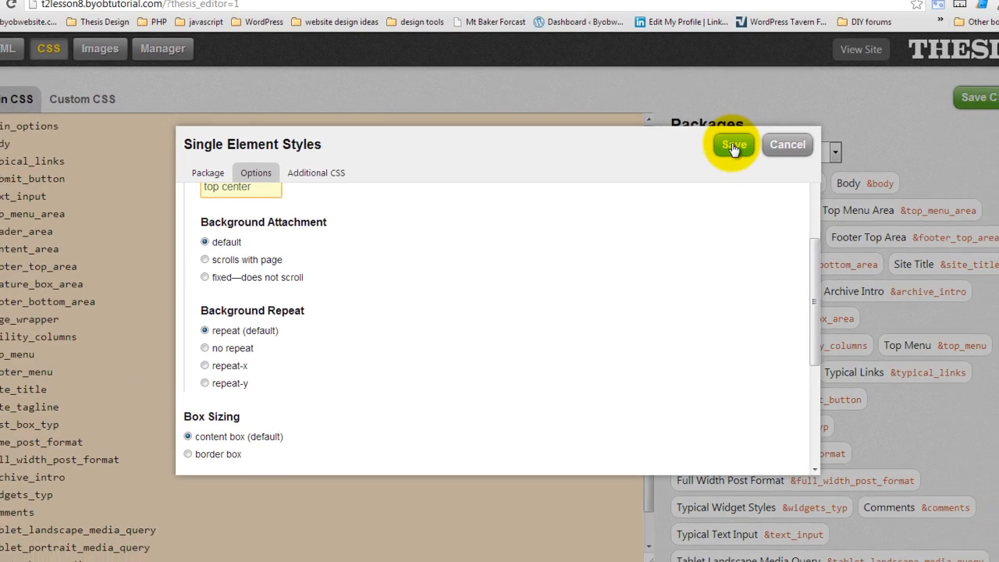
Step: Save the Body package with its background settings and check the header in the site preview
click(771, 101)
key(alt+Tab)
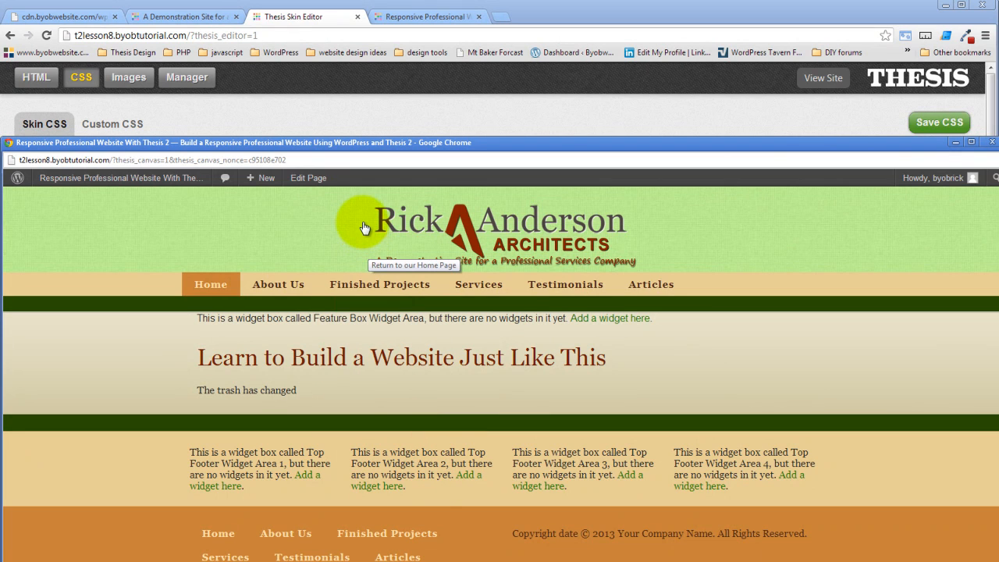
click(474, 112)
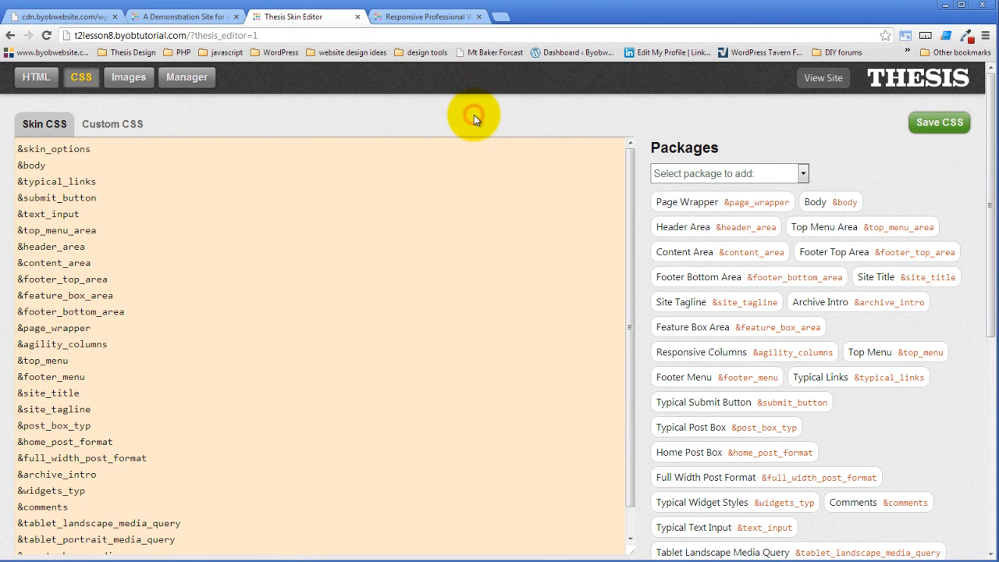
Step: Open the Header Area package's background options and clear its background color and background image
click(743, 228)
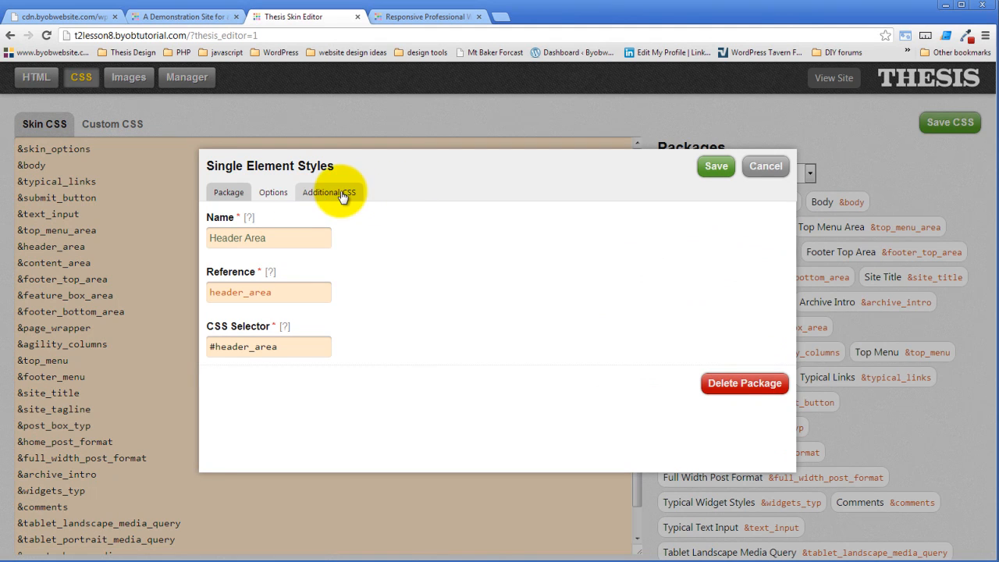
click(271, 192)
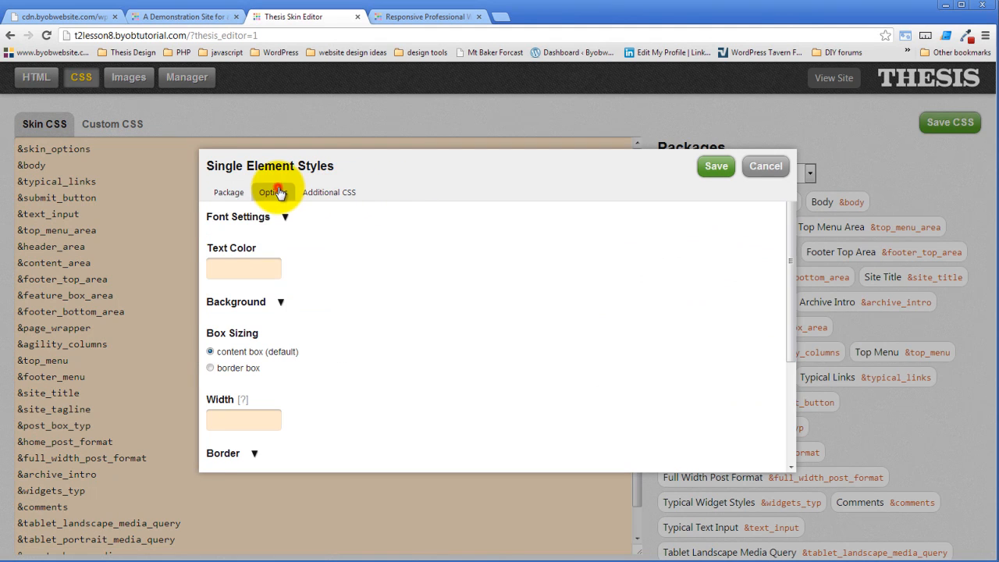
click(280, 302)
drag(289, 346, 167, 346)
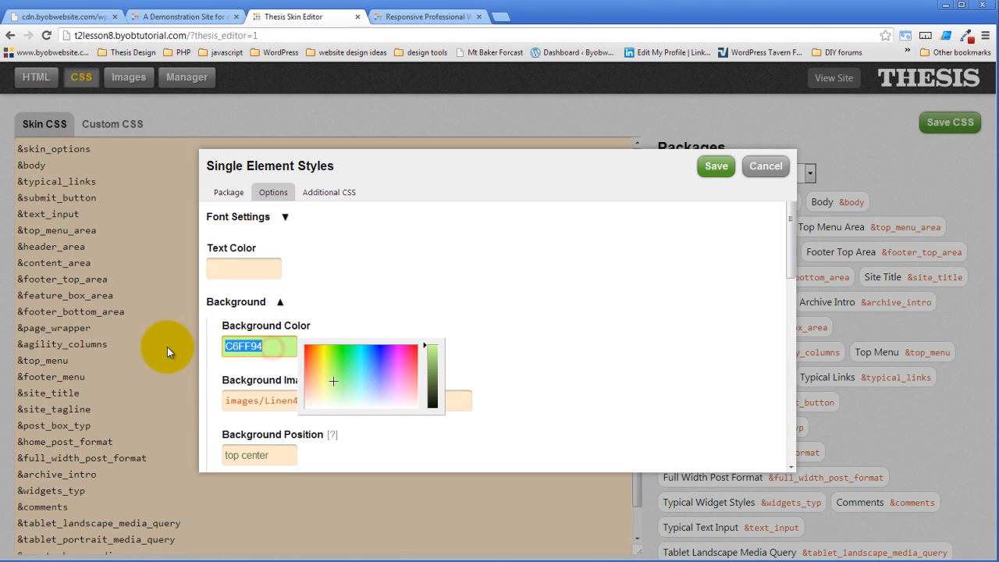
key(BackSpace)
triple_click(235, 397)
key(BackSpace)
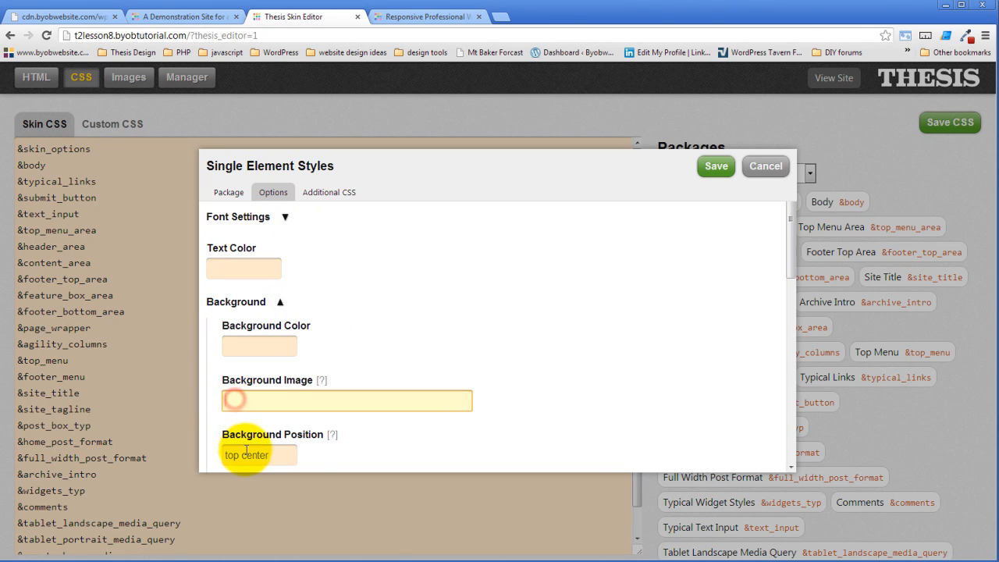
Step: Clear the Header Area's background position, save the package and check the header in the site preview
click(257, 455)
triple_click(257, 455)
key(BackSpace)
click(495, 324)
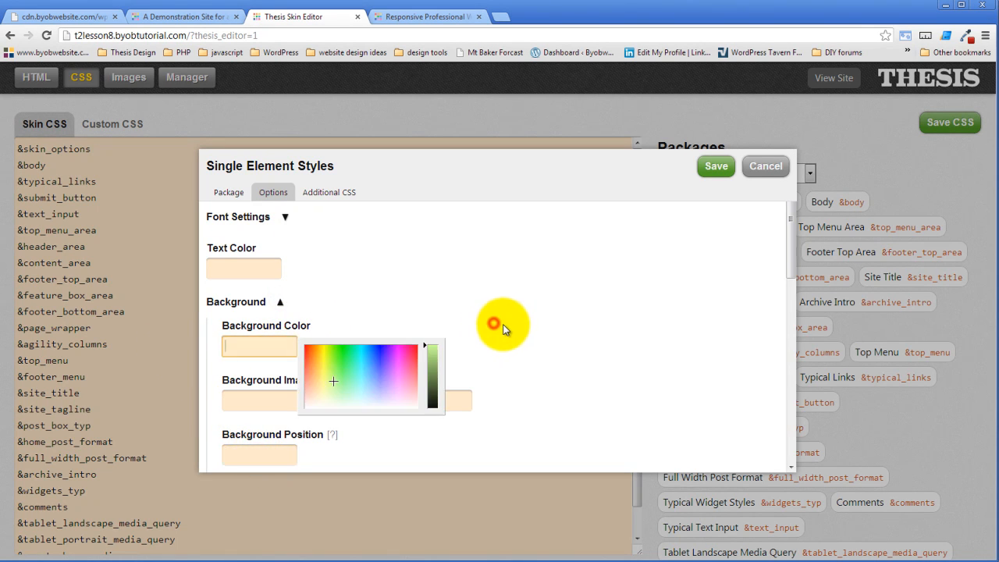
scroll(504, 326, down, 2)
scroll(504, 328, up, 2)
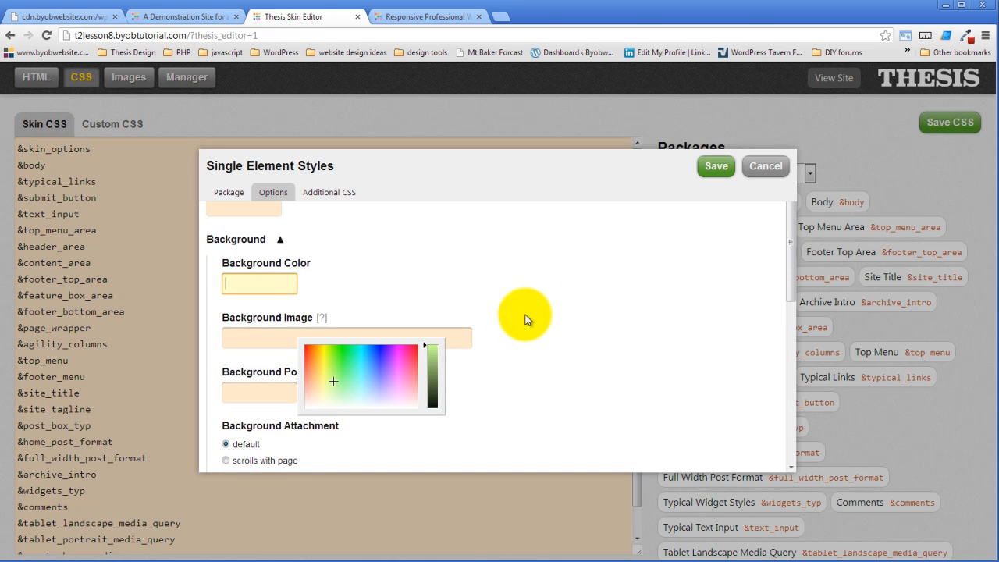
click(716, 166)
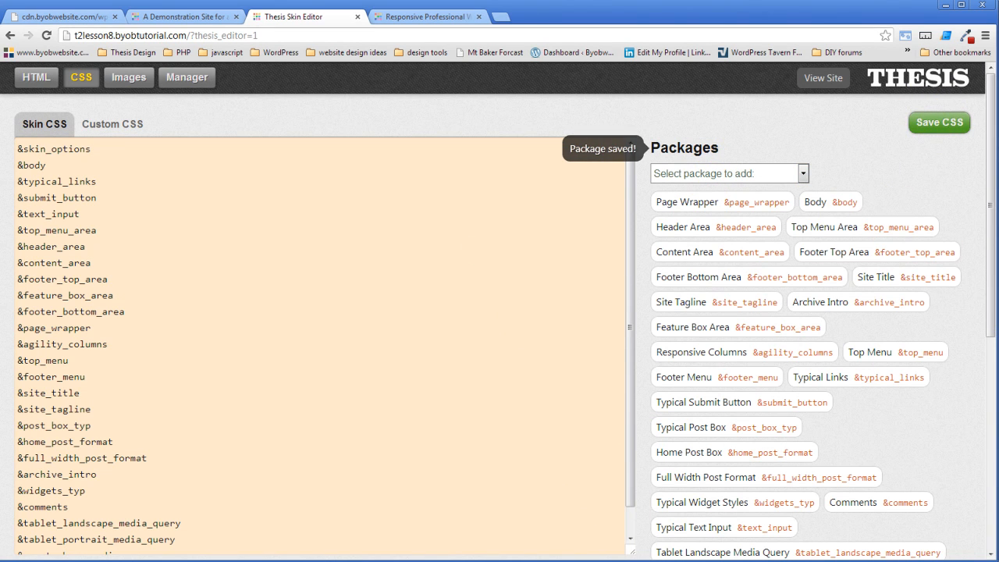
key(alt+Tab)
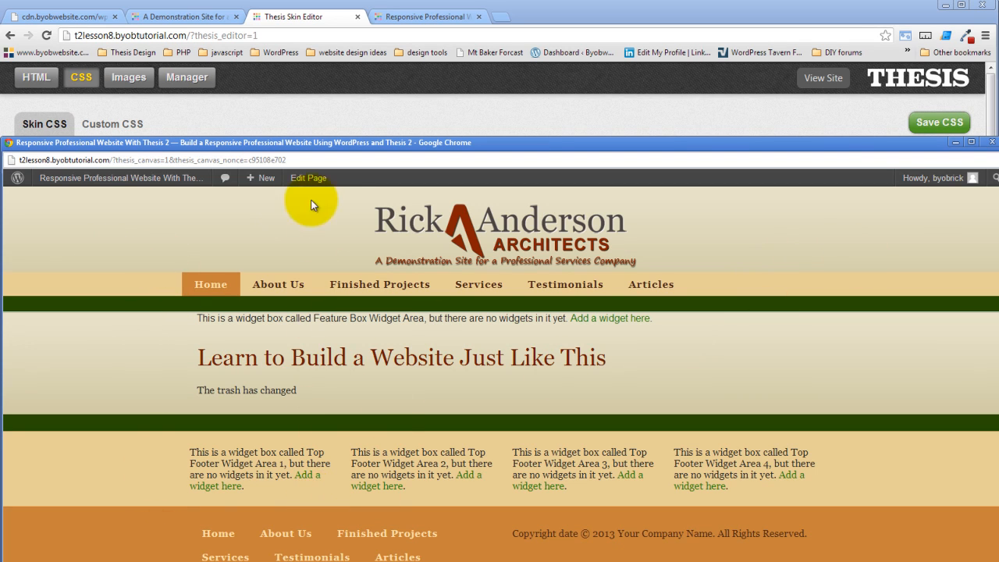
click(594, 123)
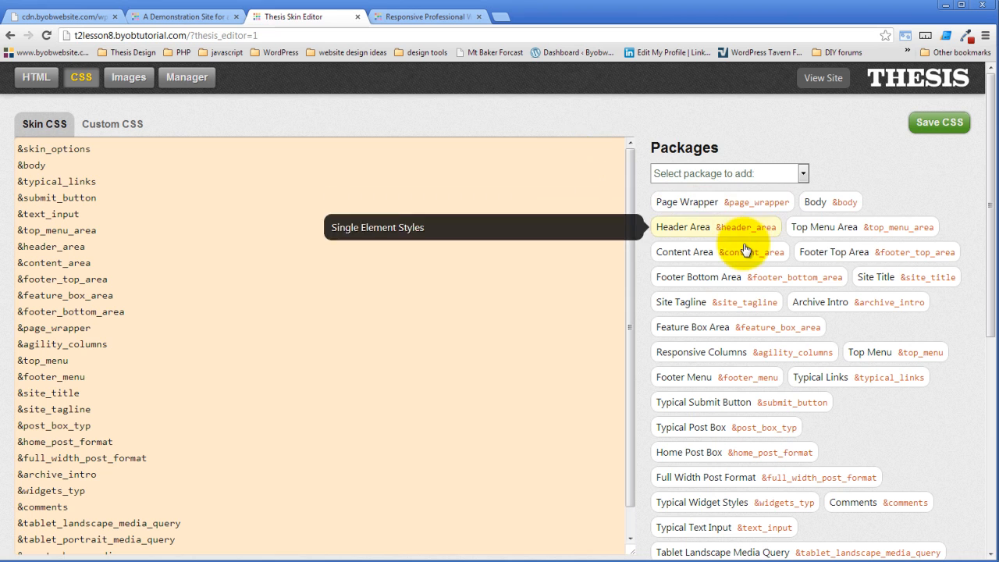
Step: Set the Body package's background repeat to repeat-x, save the package and check the site preview
click(828, 199)
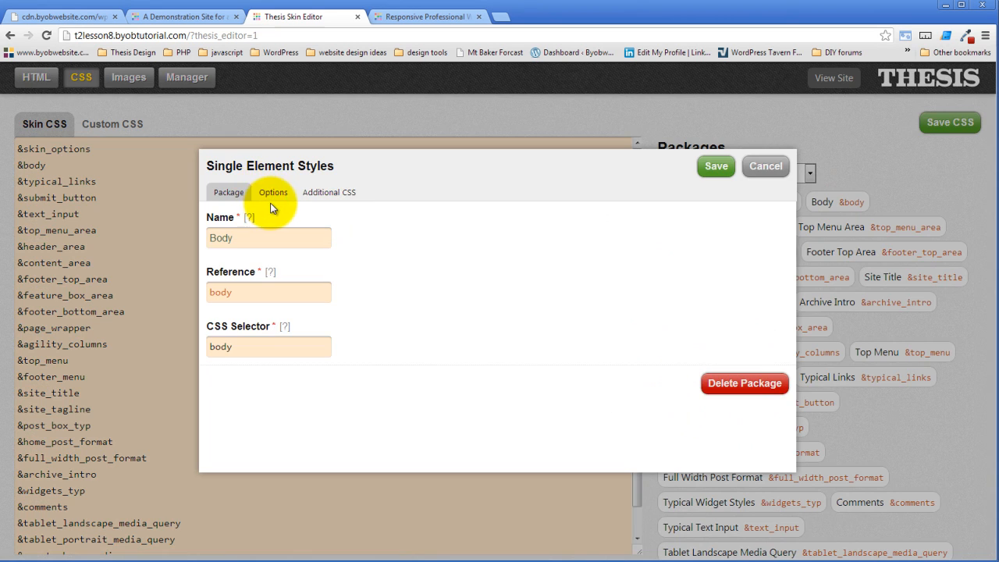
click(271, 193)
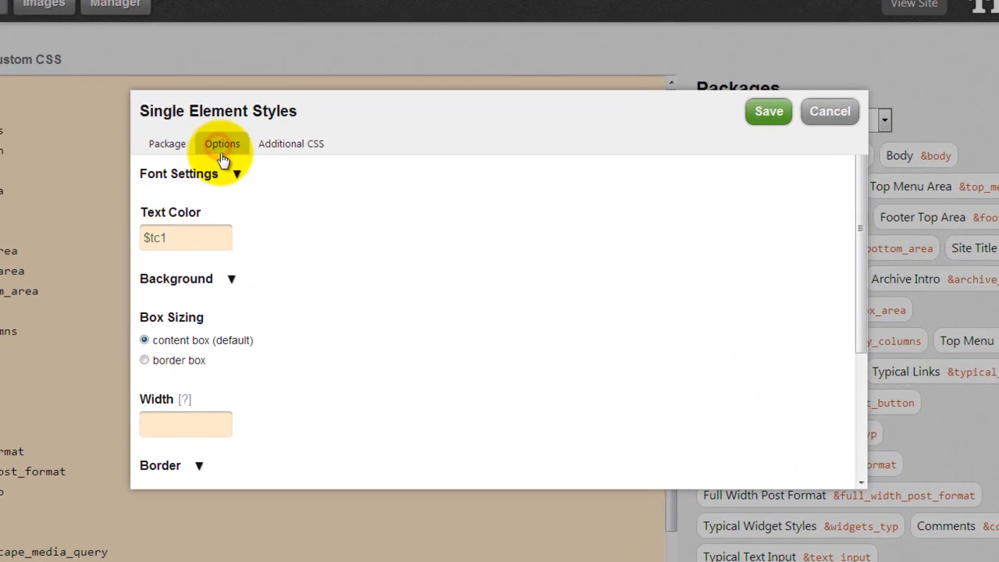
click(226, 278)
scroll(333, 312, down, 2)
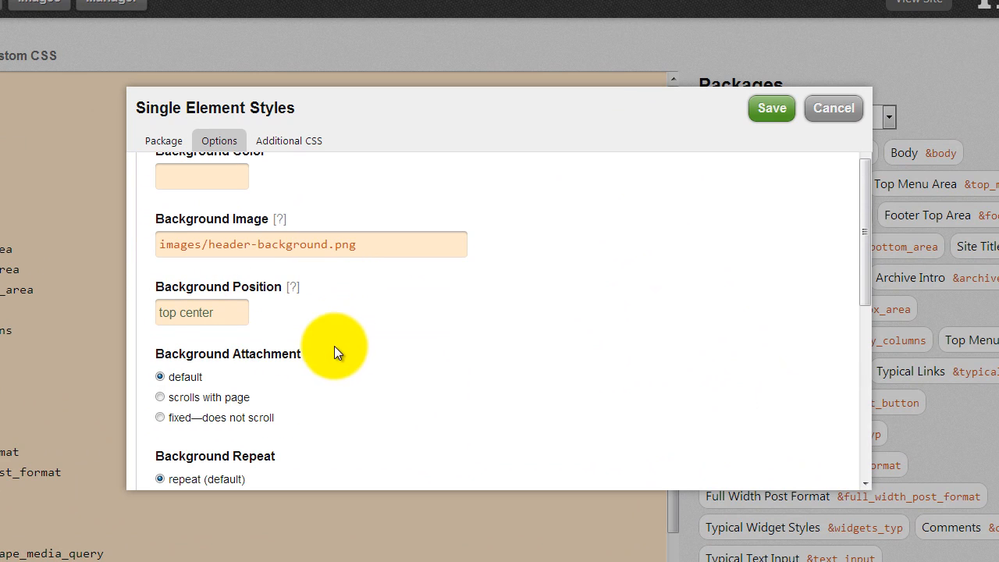
scroll(172, 429, down, 1)
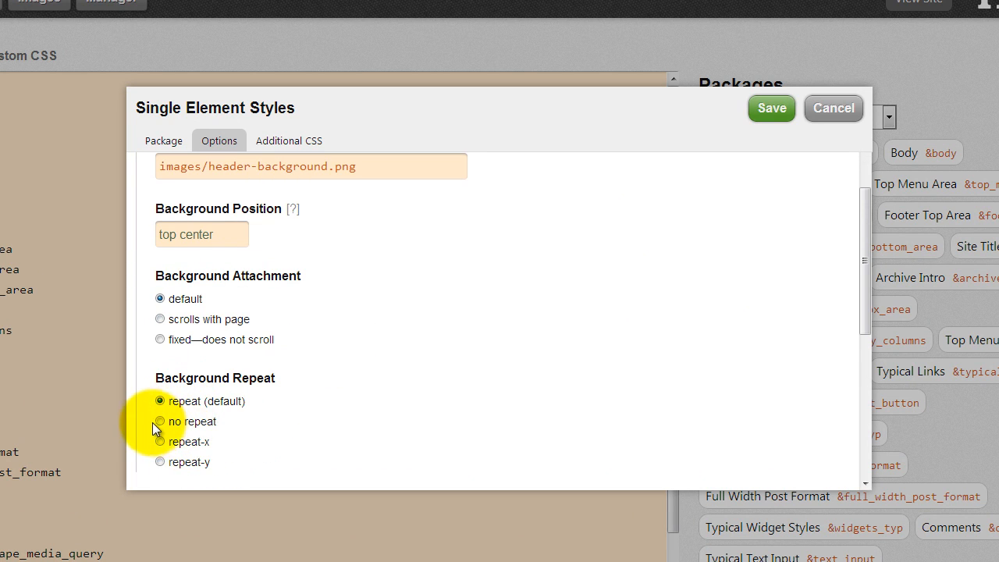
click(158, 442)
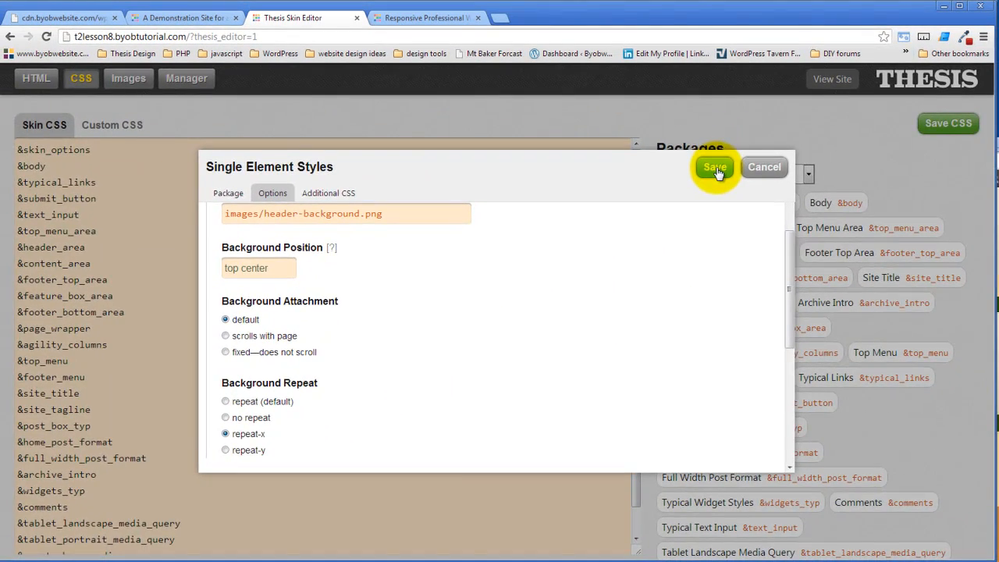
click(725, 157)
click(326, 561)
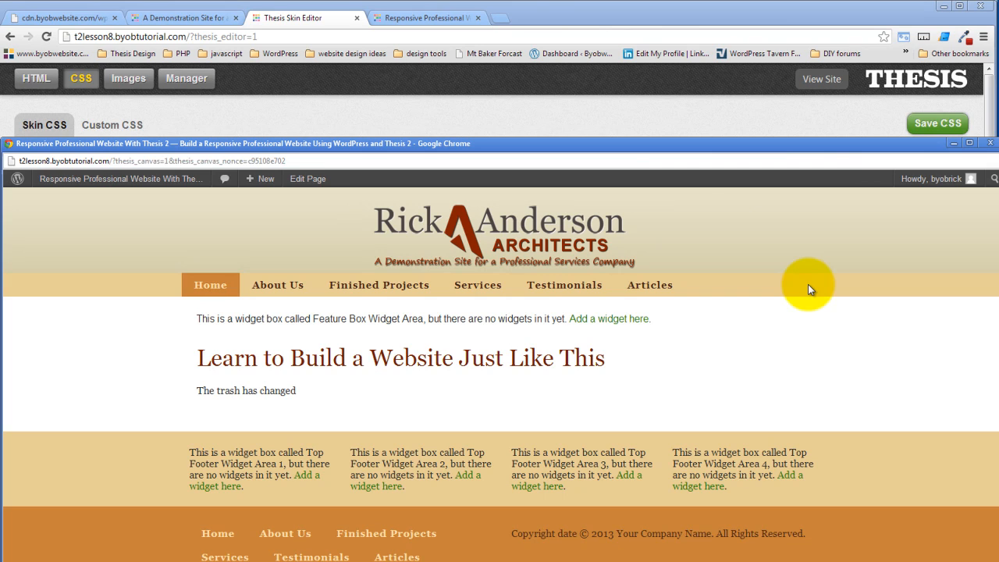
click(599, 122)
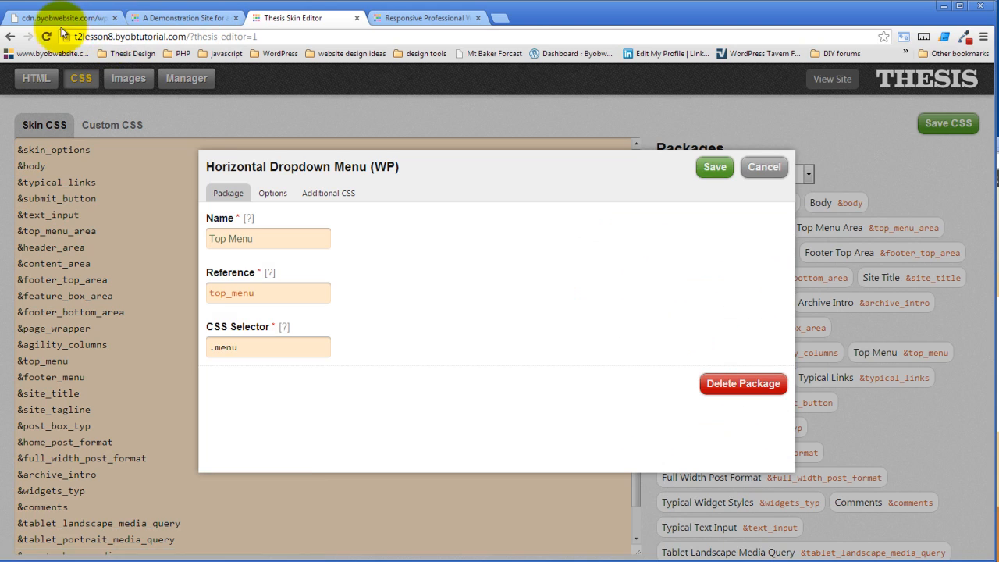
Step: Clear the background color $bc1 from the Top Menu Area package and save the package
click(759, 173)
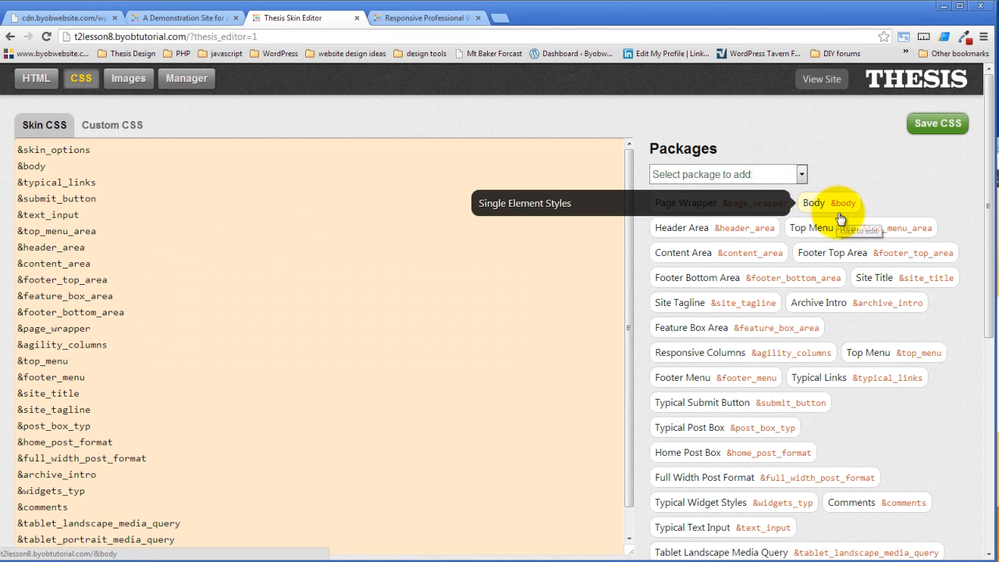
click(852, 235)
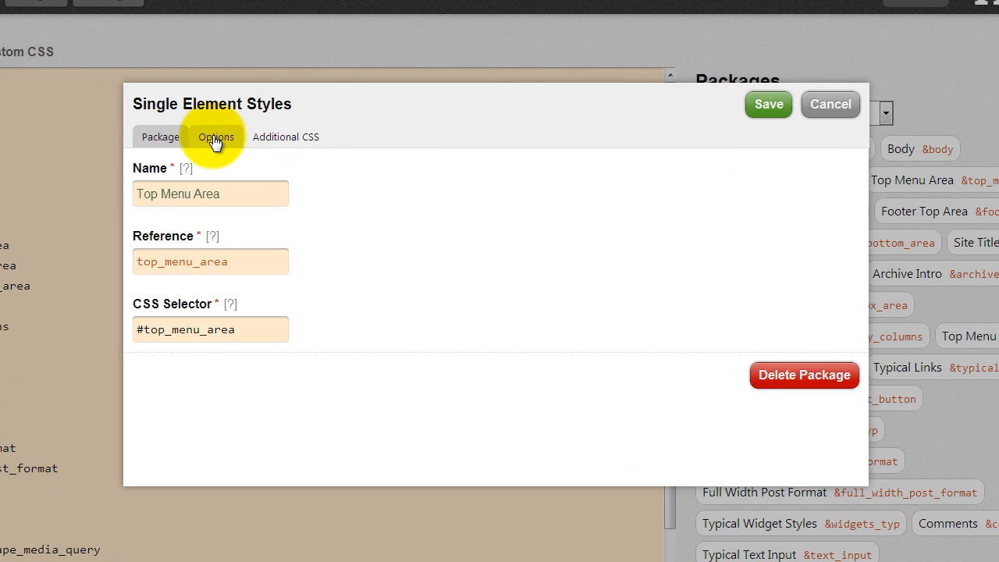
click(215, 139)
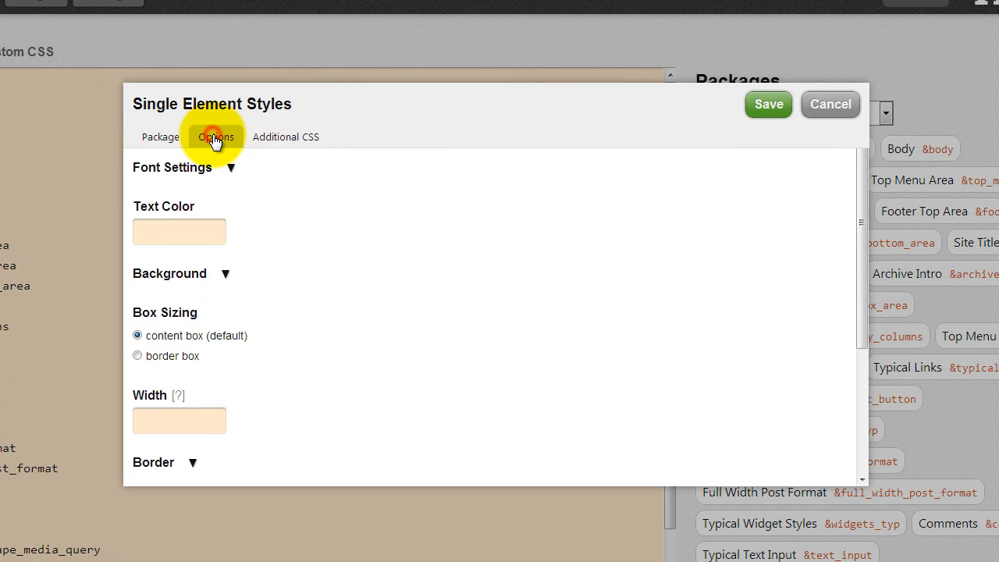
click(225, 274)
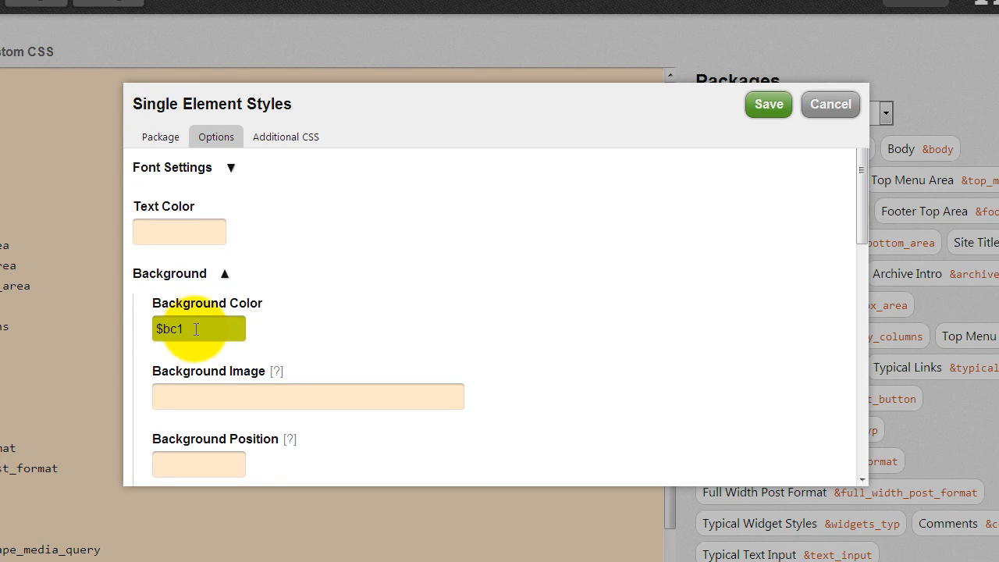
drag(196, 328, 132, 321)
key(BackSpace)
click(508, 260)
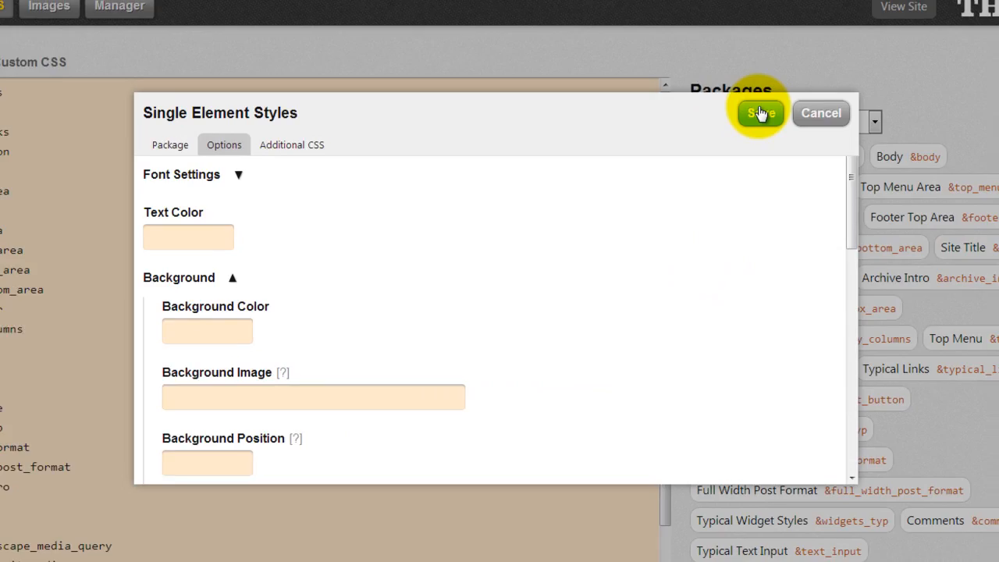
click(761, 114)
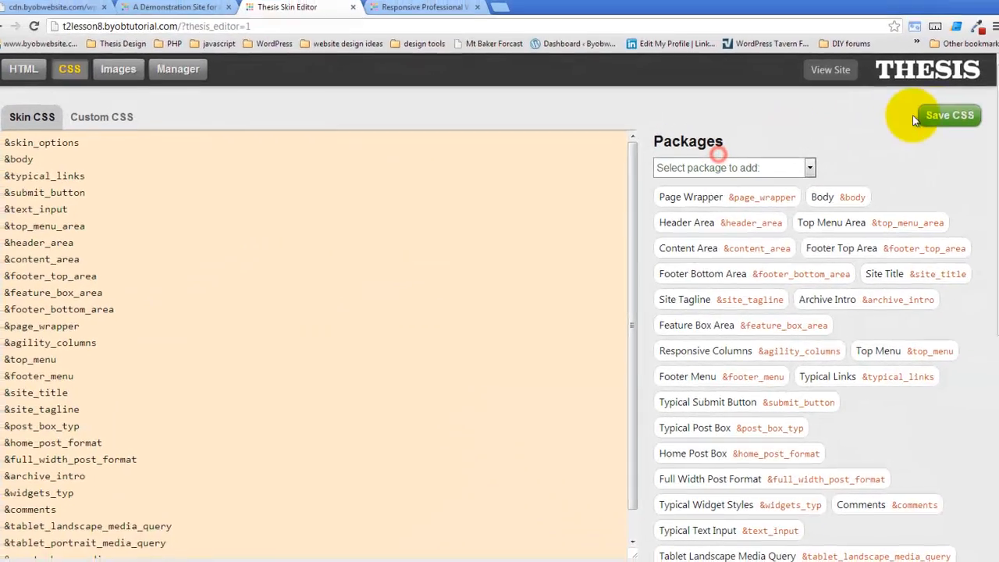
Step: Save the skin CSS, compile the new stylesheets, and reload the site preview to check the header and menu backgrounds
click(935, 122)
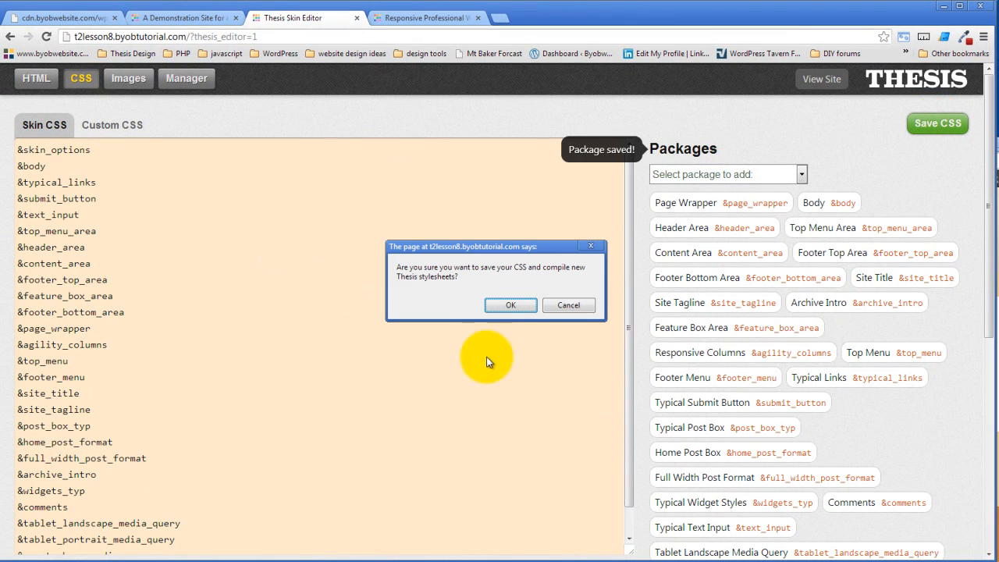
click(500, 301)
click(321, 561)
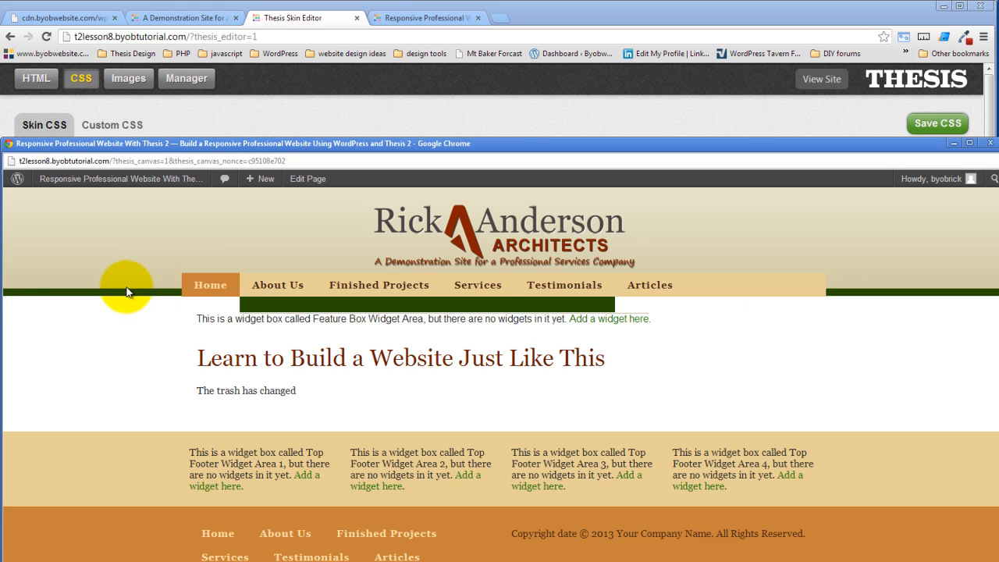
right_click(163, 219)
click(201, 259)
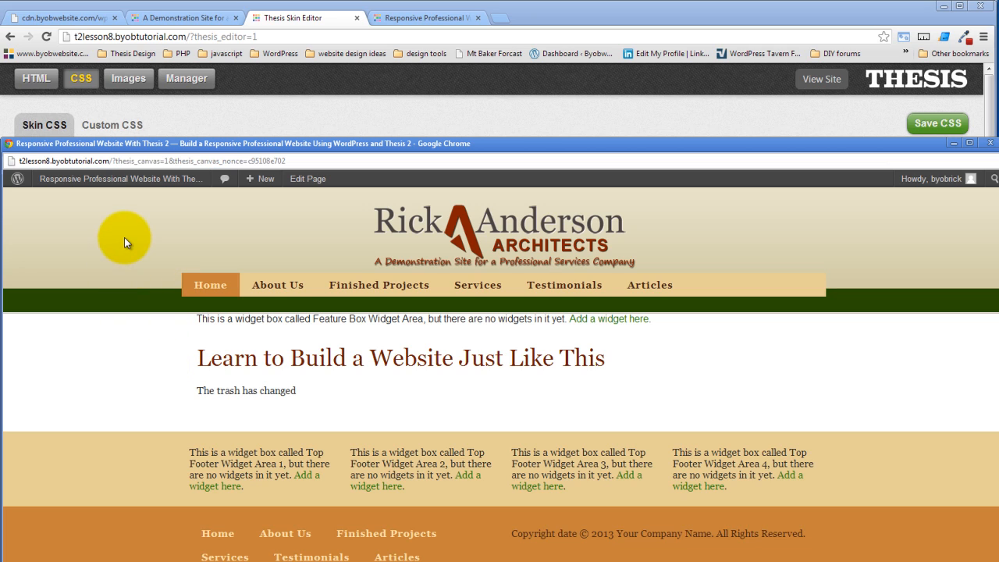
mouse_move(121, 179)
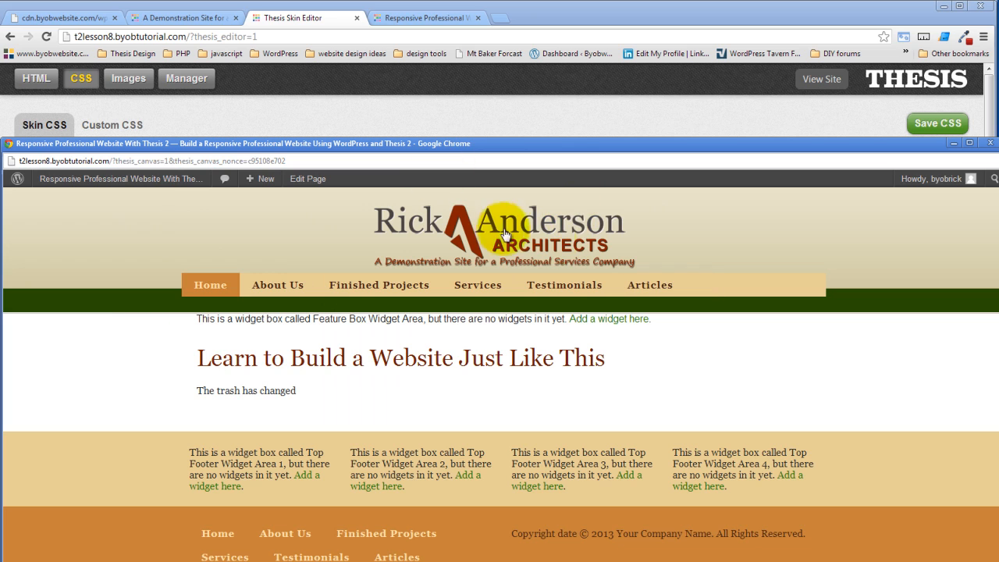
click(445, 111)
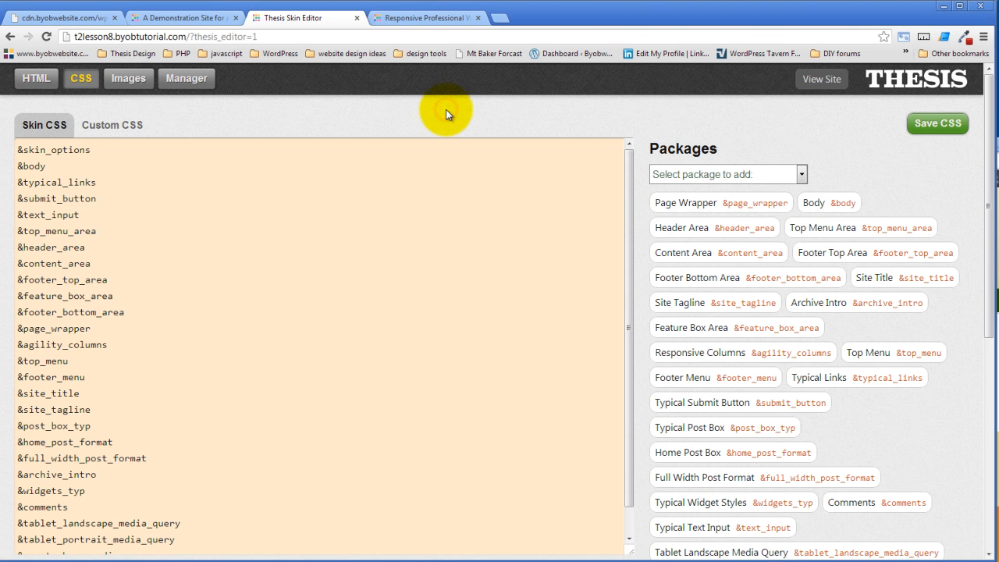
Step: Open the Front Page Header box in the Front Page template and examine its header image URL settings
click(35, 78)
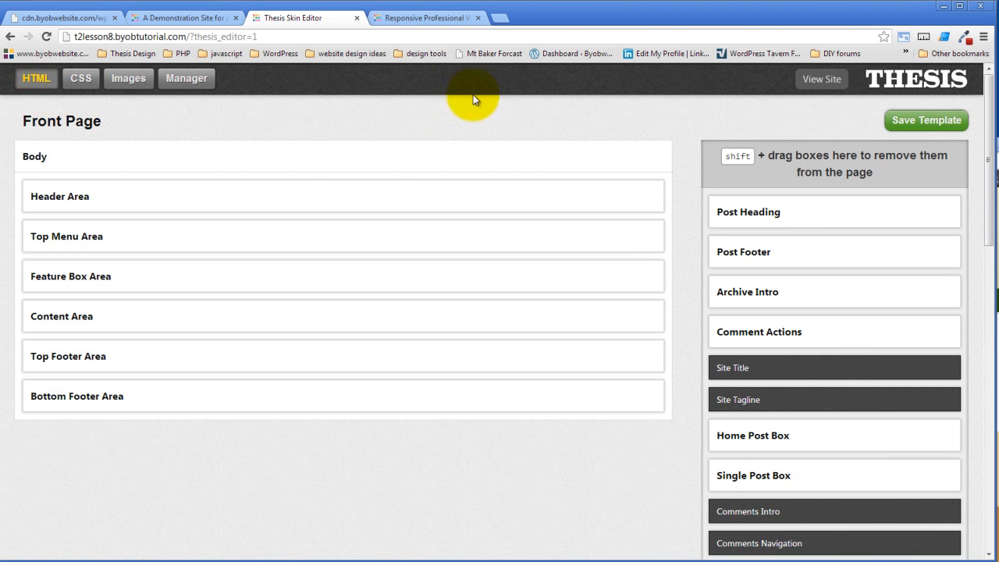
click(645, 198)
click(638, 238)
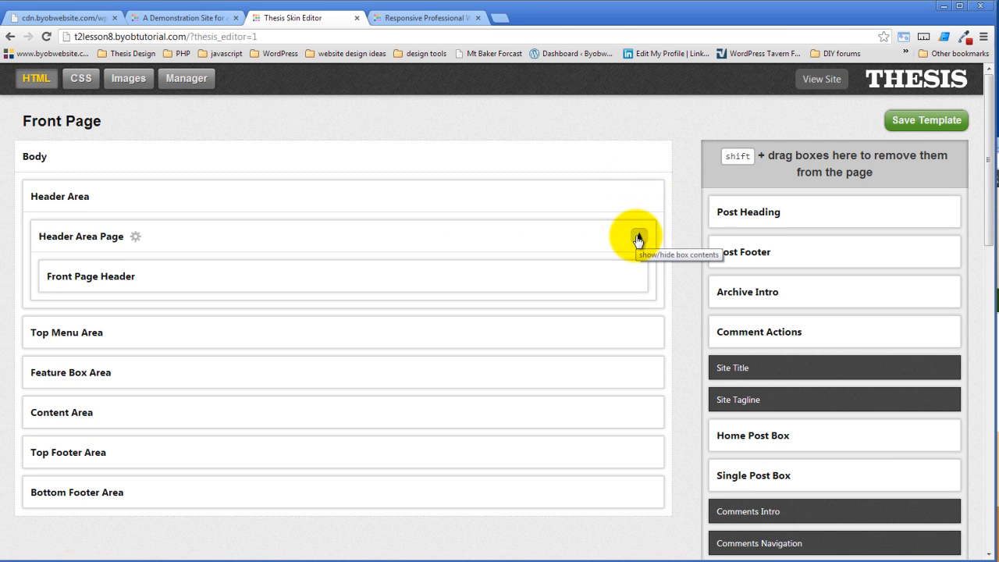
click(150, 276)
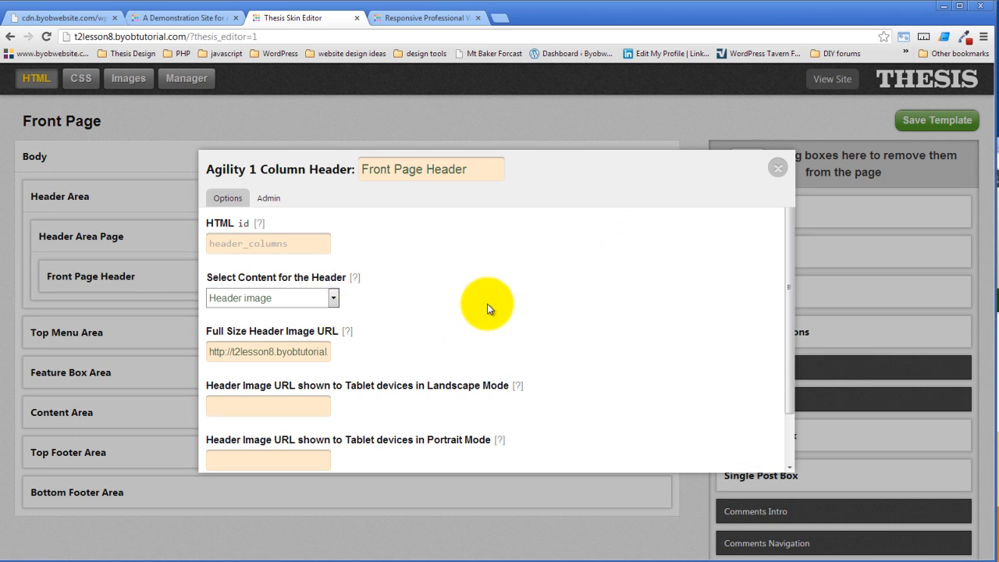
scroll(490, 305, down, 1)
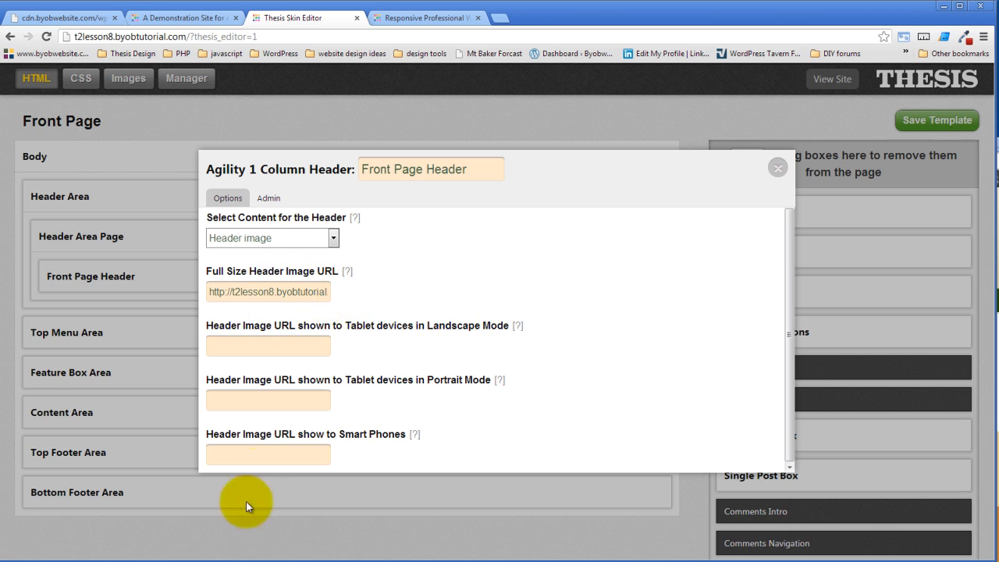
scroll(570, 266, up, 1)
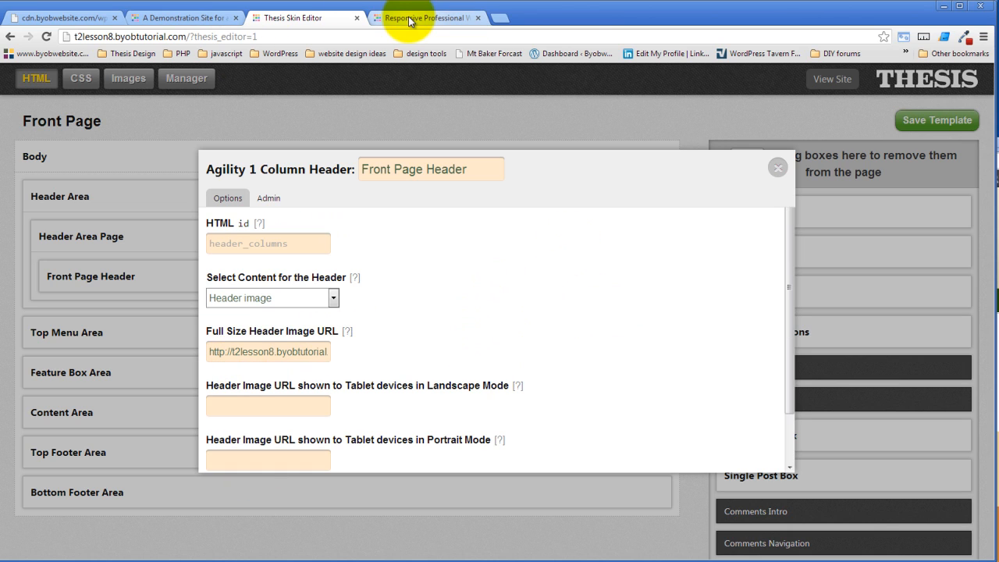
click(777, 167)
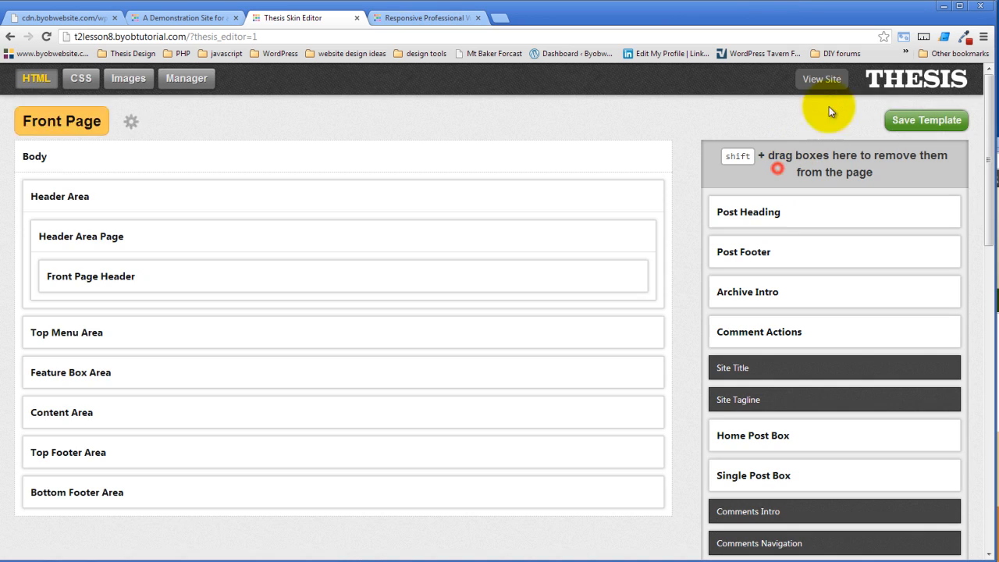
Step: Open the Thesis admin in a new tab and copy the file URL of header-thesis2-1008 from the Media Library
right_click(886, 83)
click(910, 87)
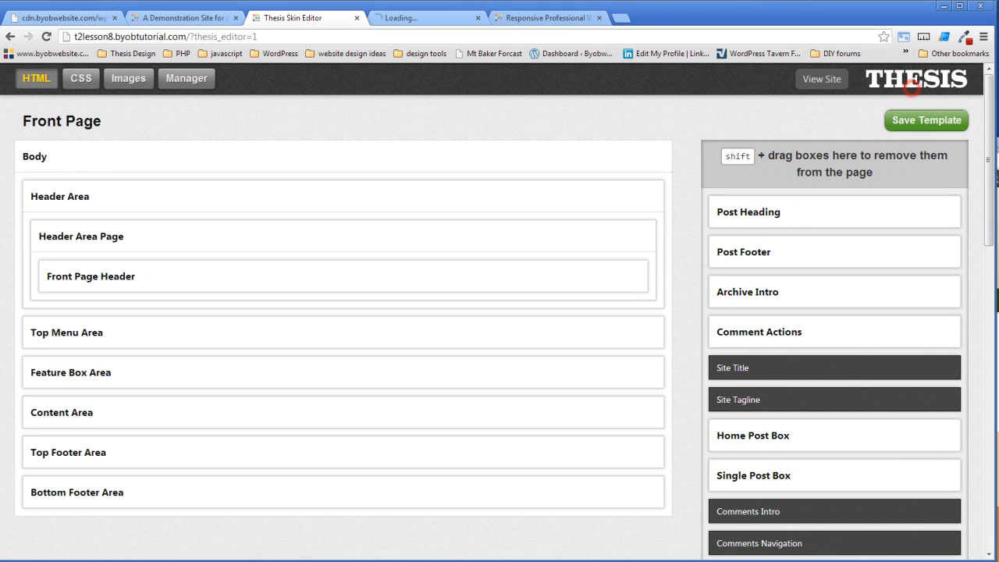
click(411, 19)
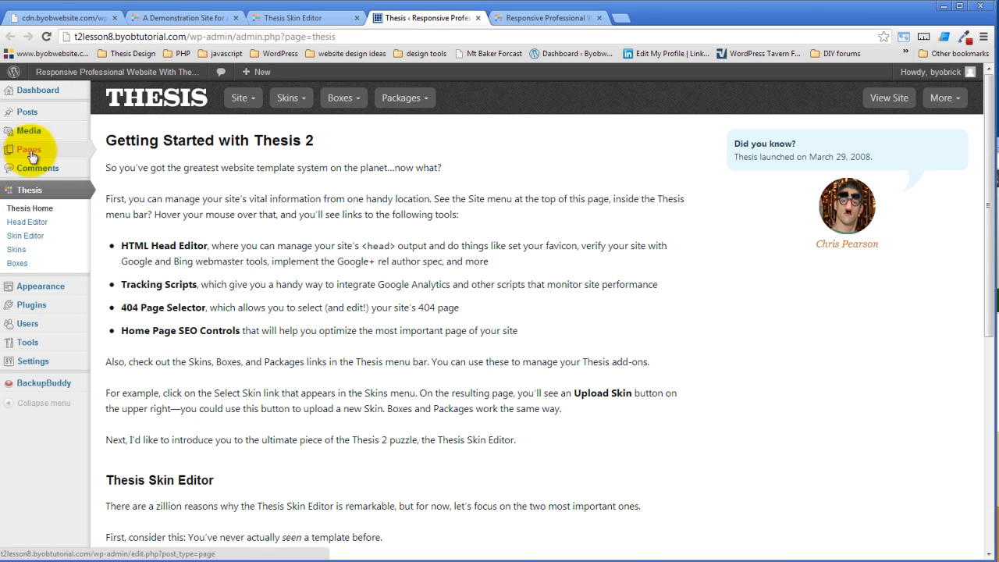
mouse_move(39, 134)
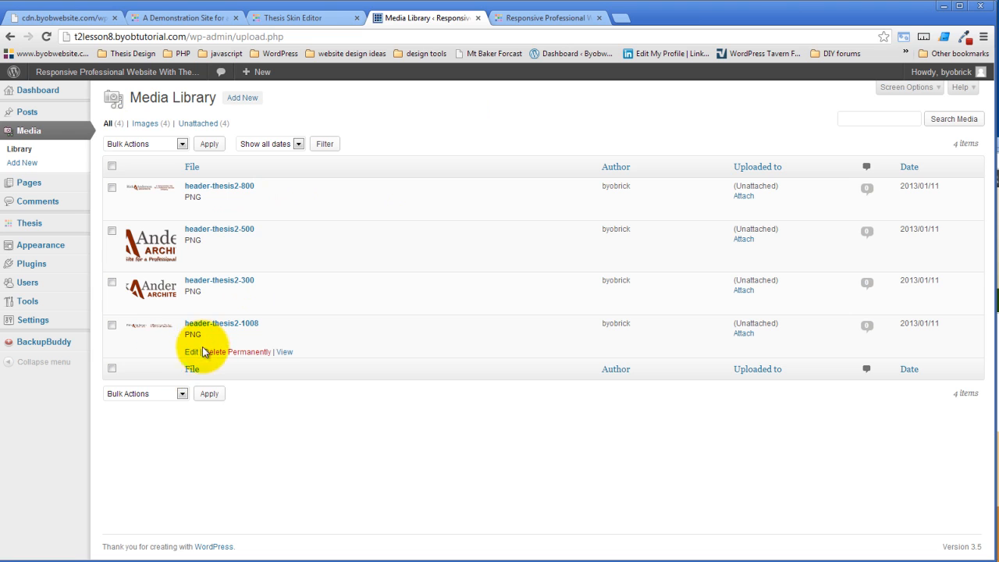
click(190, 353)
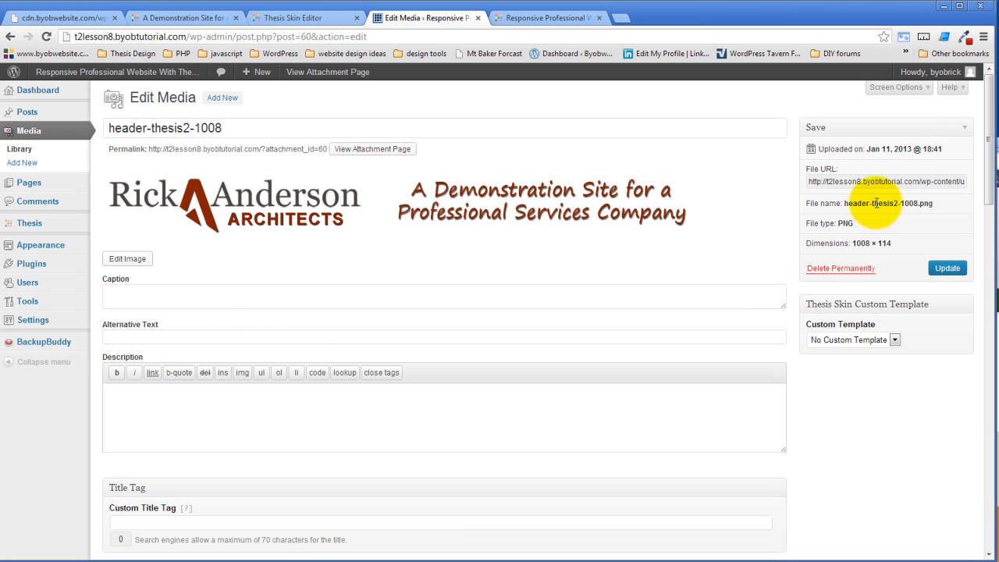
click(879, 181)
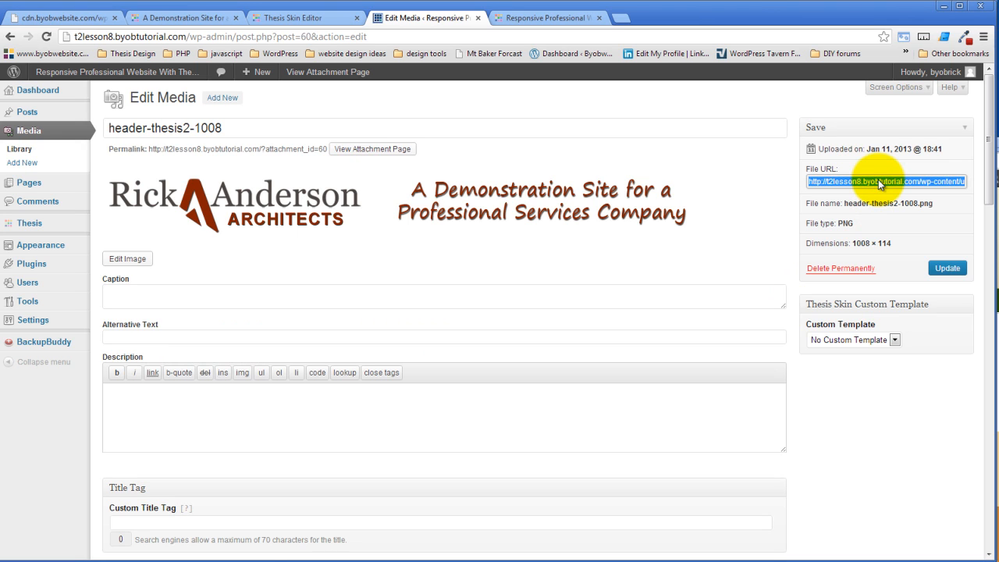
Step: Set the Front Page Header's full size header image URL to the copied header-thesis2-1008.png address
click(301, 18)
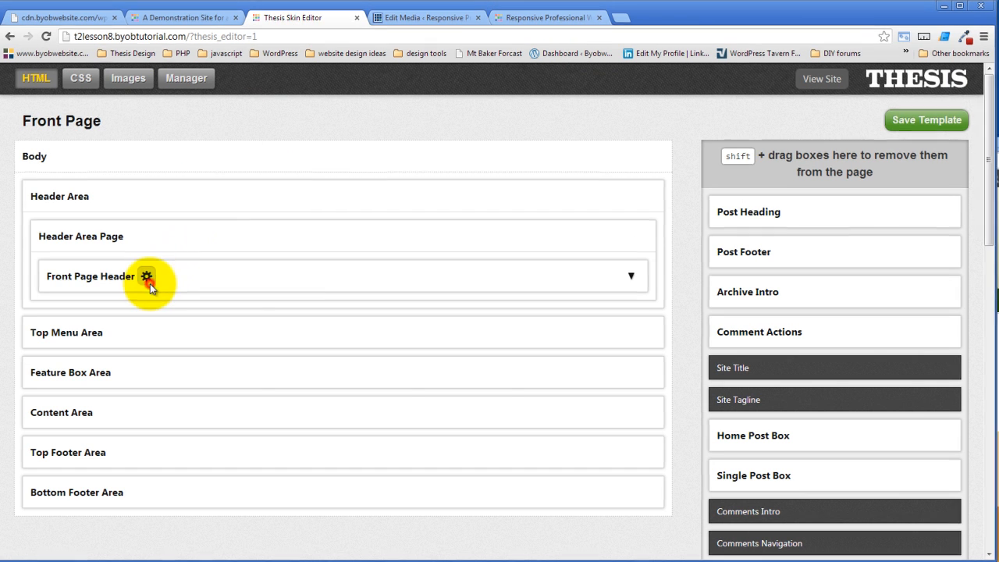
click(148, 279)
click(241, 348)
key(ctrl+c)
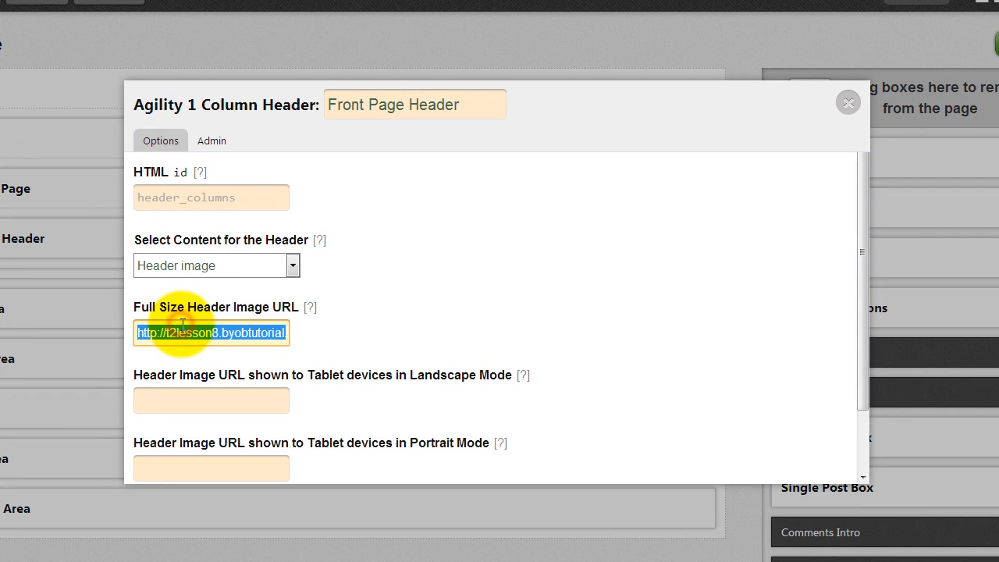
key(End)
Step: Copy the file URL of header-thesis2-800 from the Media Library into the header's tablet landscape mode image URL
click(271, 401)
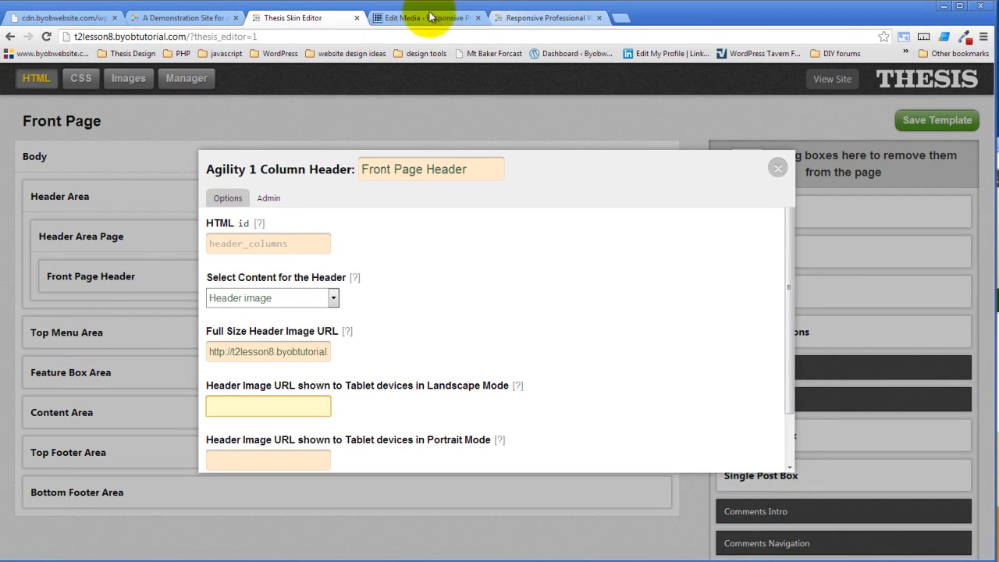
click(533, 17)
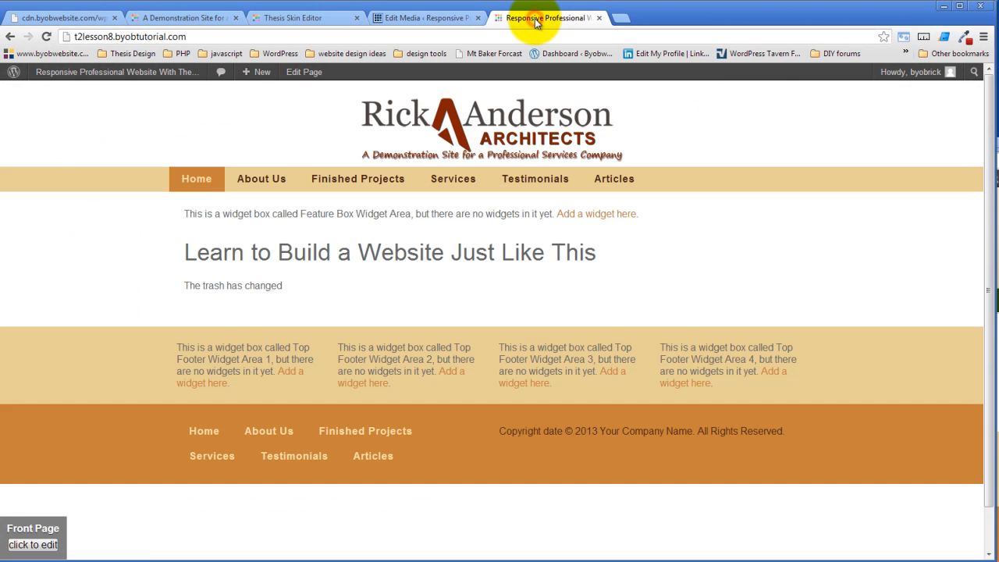
click(421, 17)
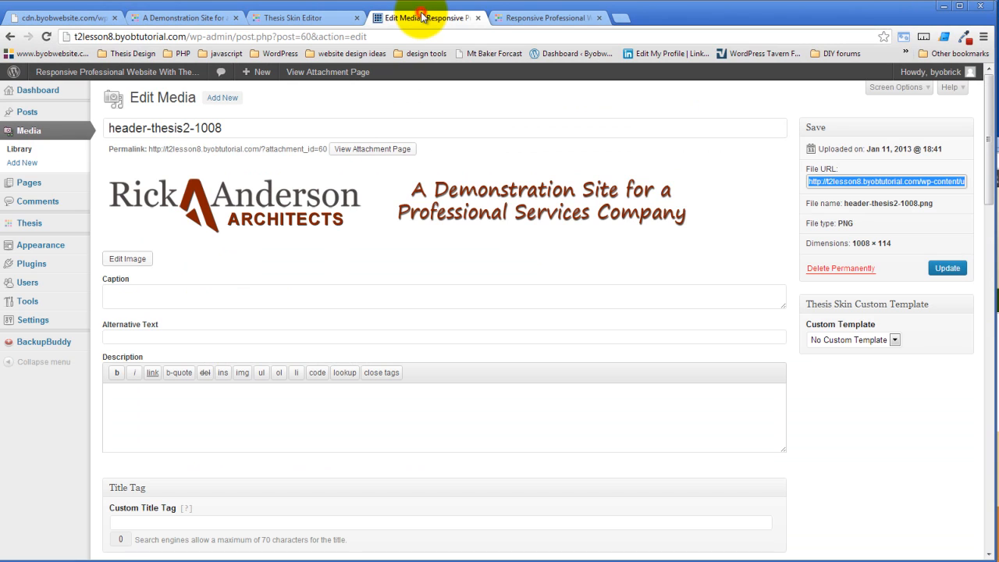
click(24, 44)
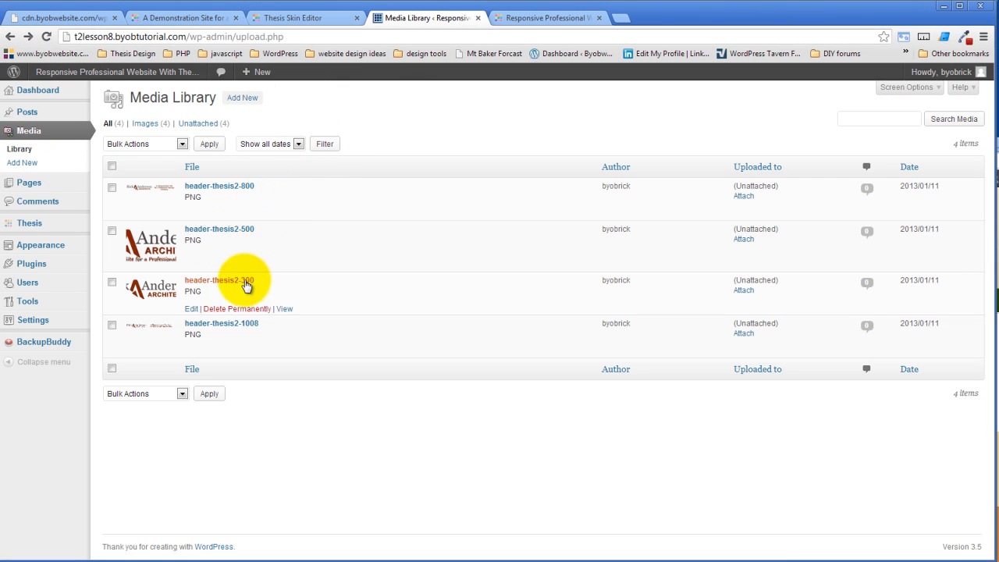
click(192, 214)
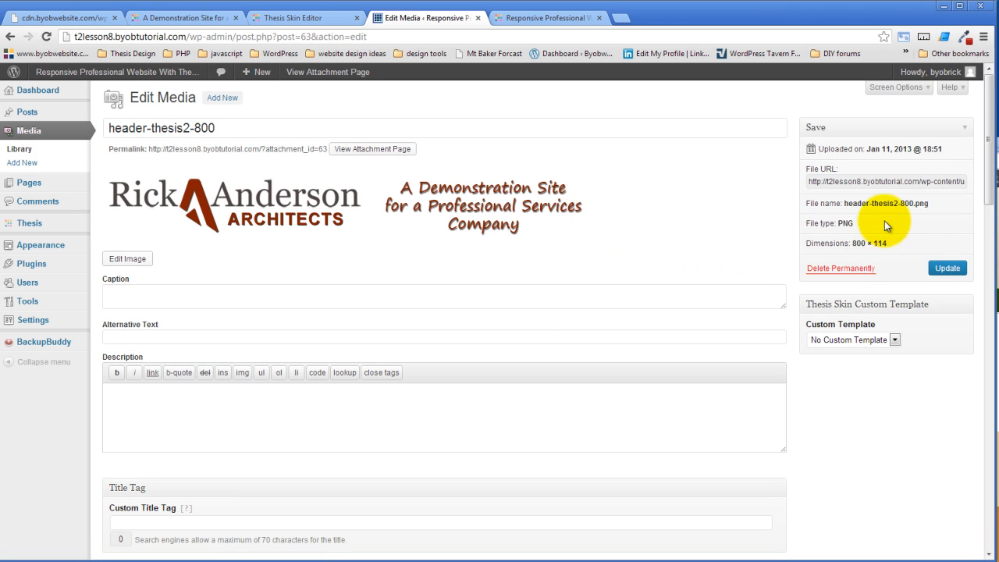
click(882, 182)
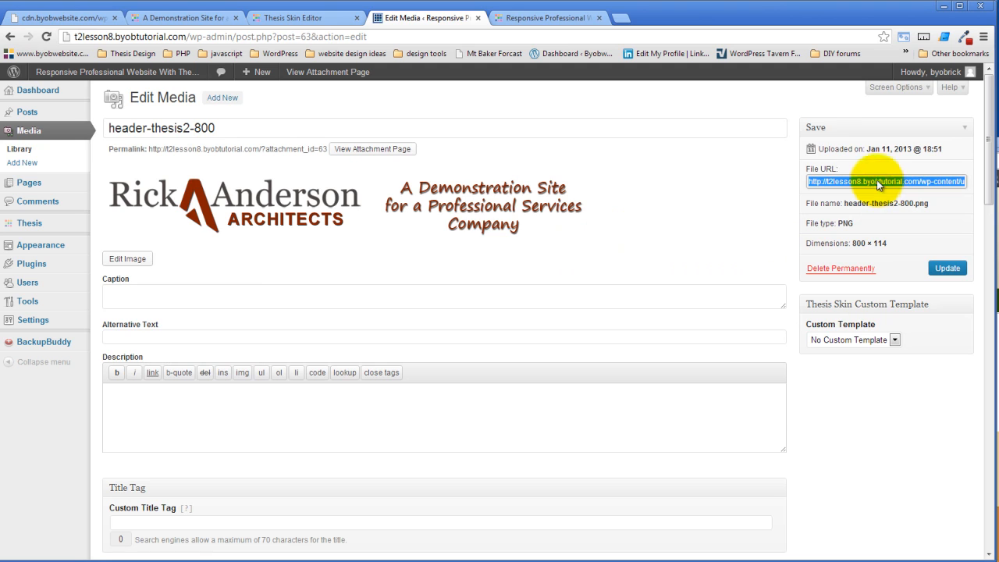
click(527, 19)
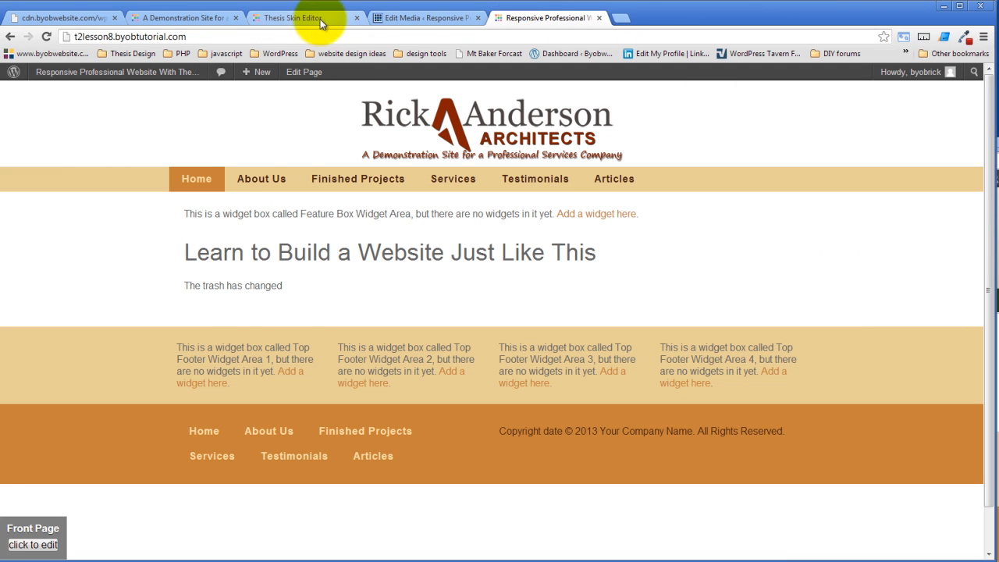
click(321, 19)
click(246, 405)
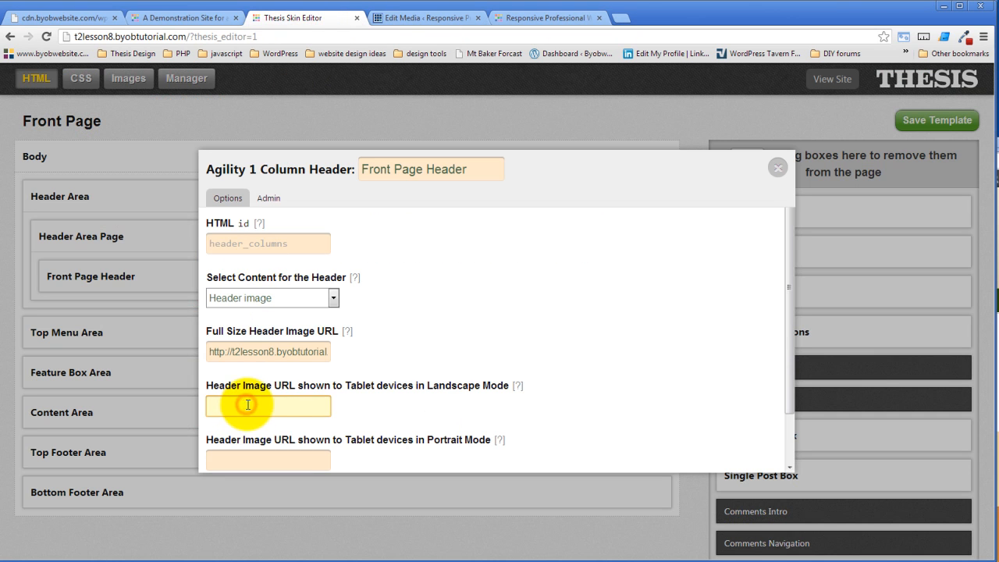
key(ctrl+v)
Step: Copy the file URL of header-thesis2-500 from the Media Library into the header's tablet portrait mode image URL
click(275, 459)
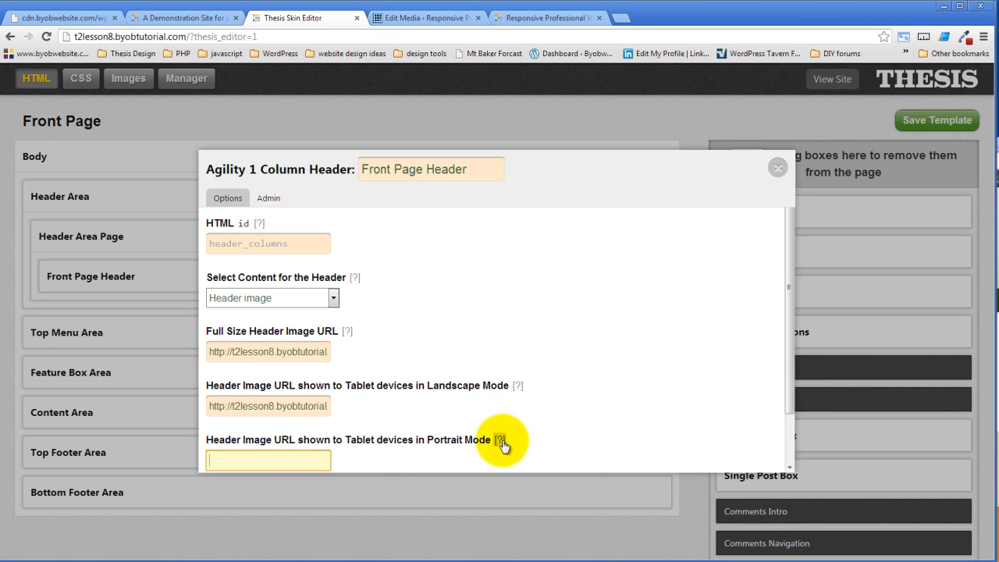
click(501, 441)
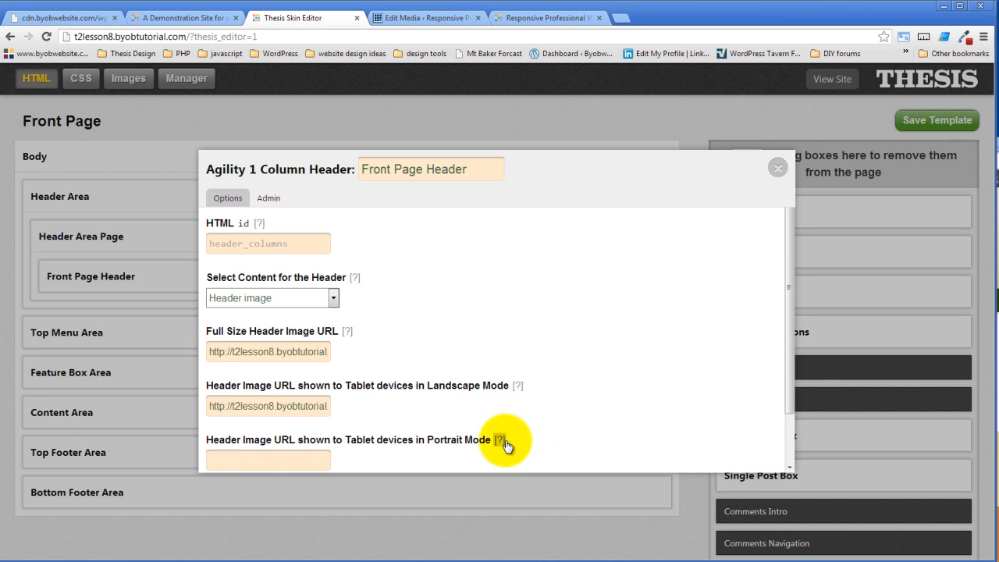
click(501, 441)
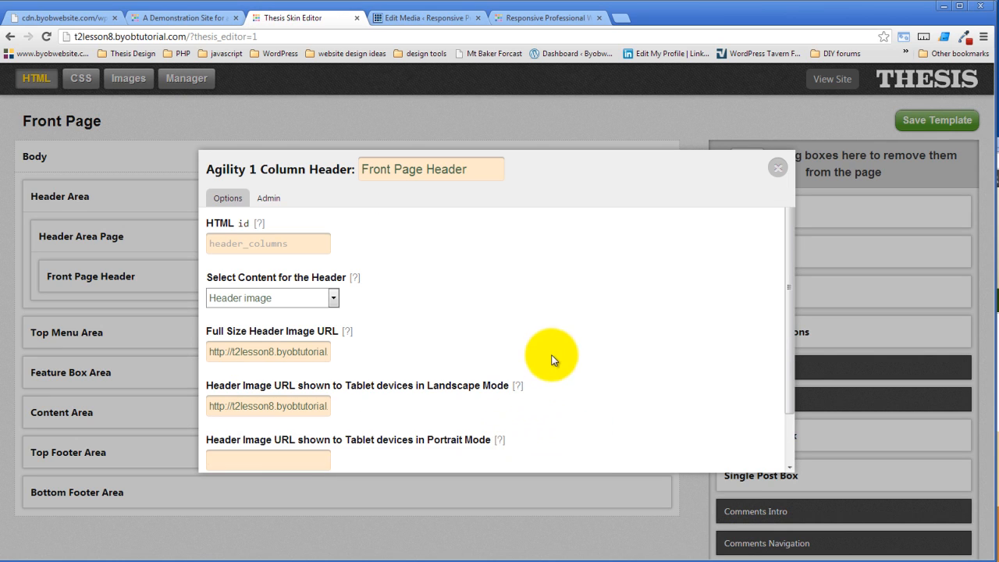
click(415, 18)
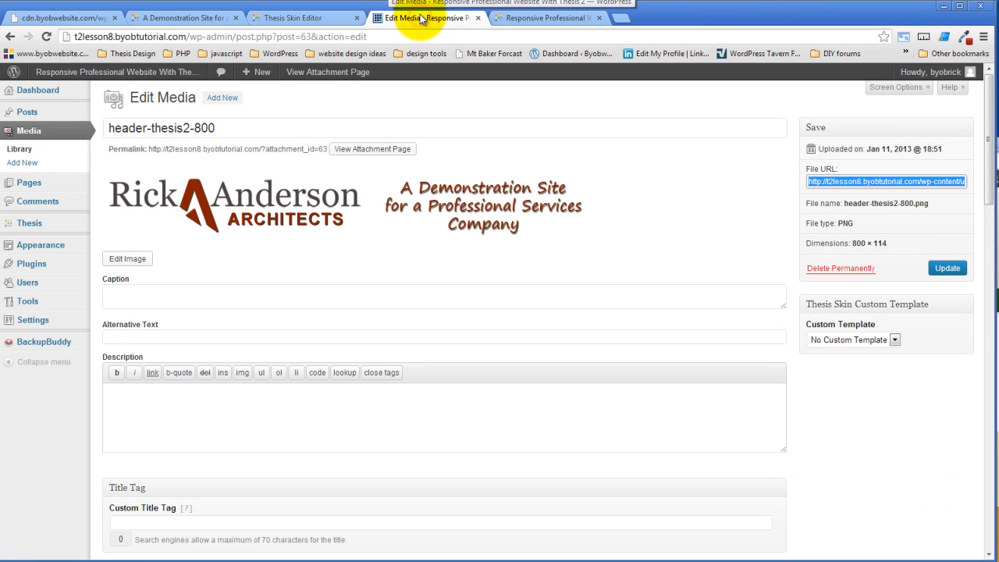
click(11, 36)
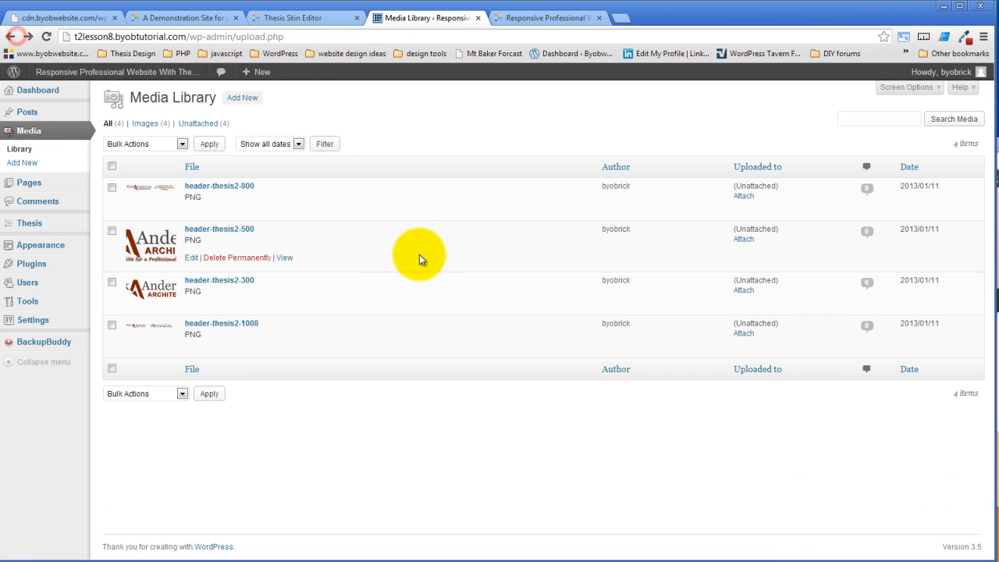
click(192, 258)
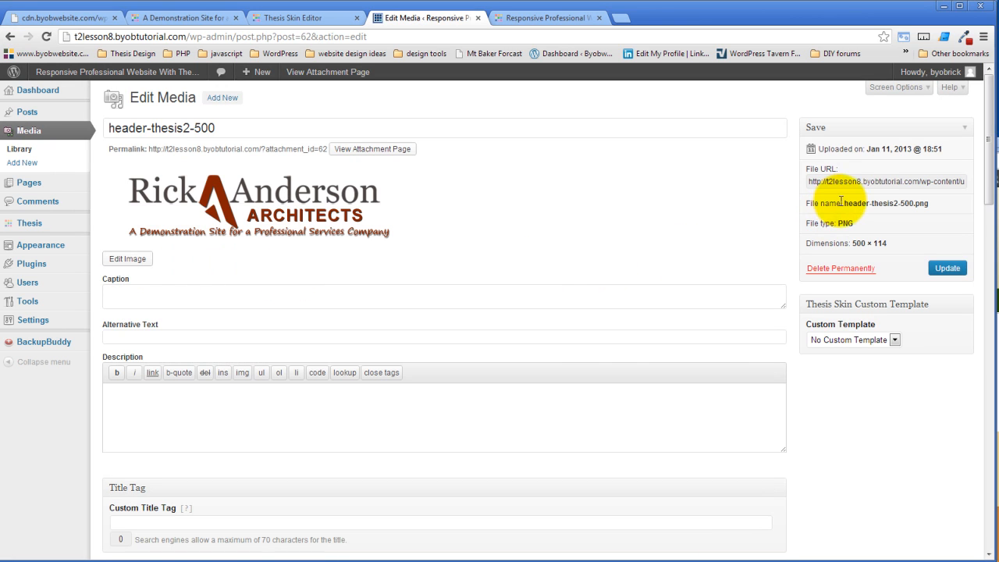
click(858, 184)
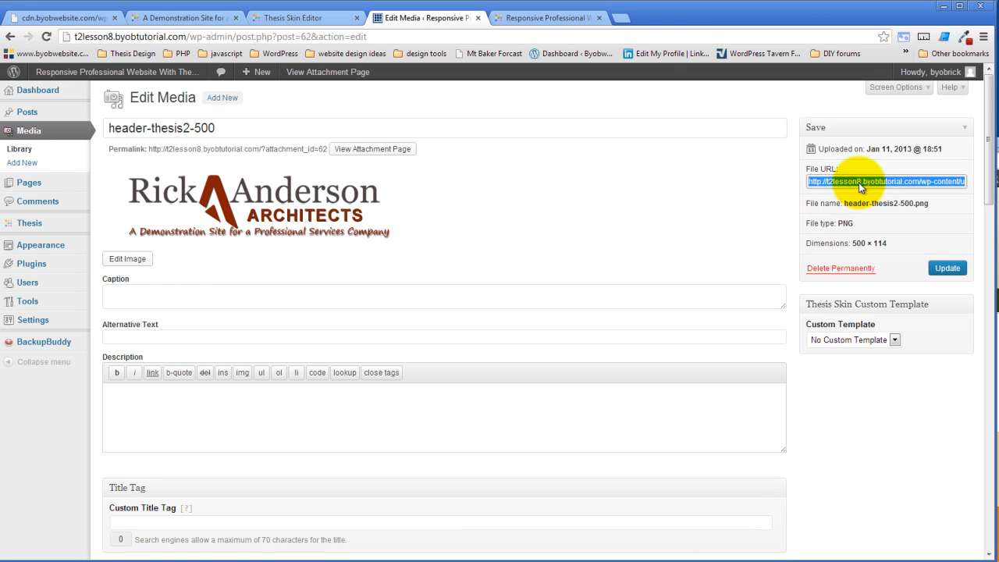
click(556, 17)
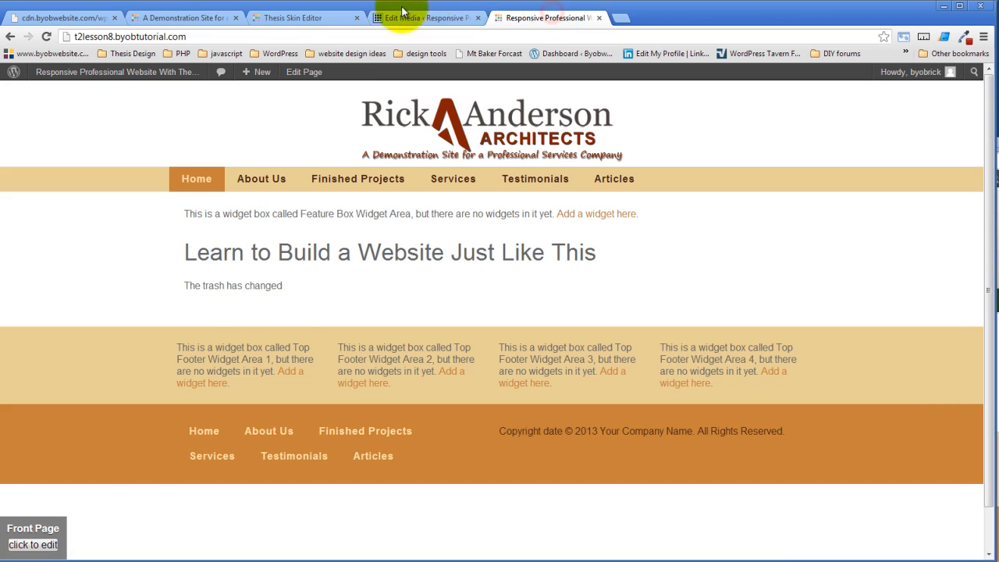
click(291, 17)
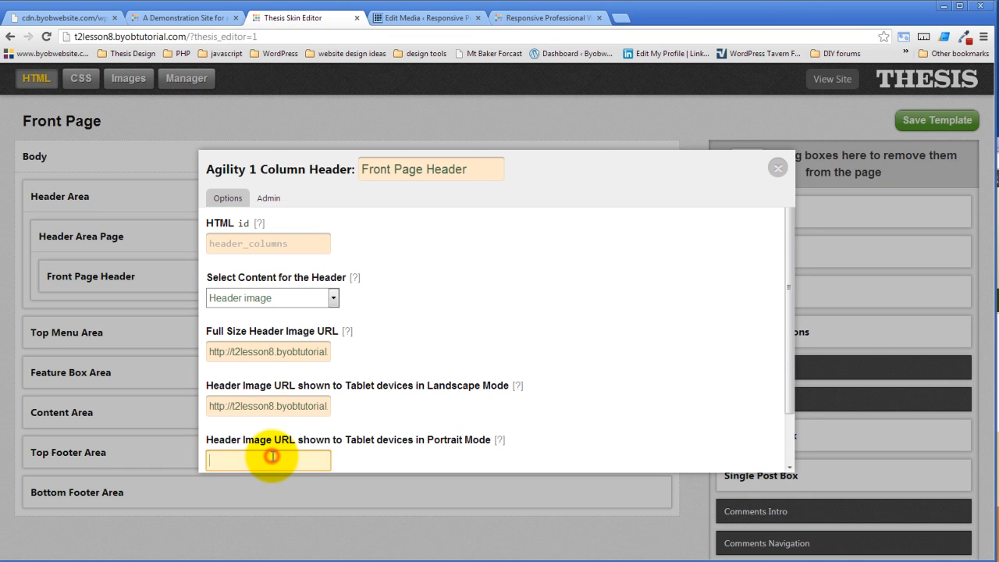
key(ctrl+v)
Step: Copy the file URL of header-thesis2-300 from the Media Library into the header's smart phone image URL
click(558, 272)
scroll(557, 272, down, 1)
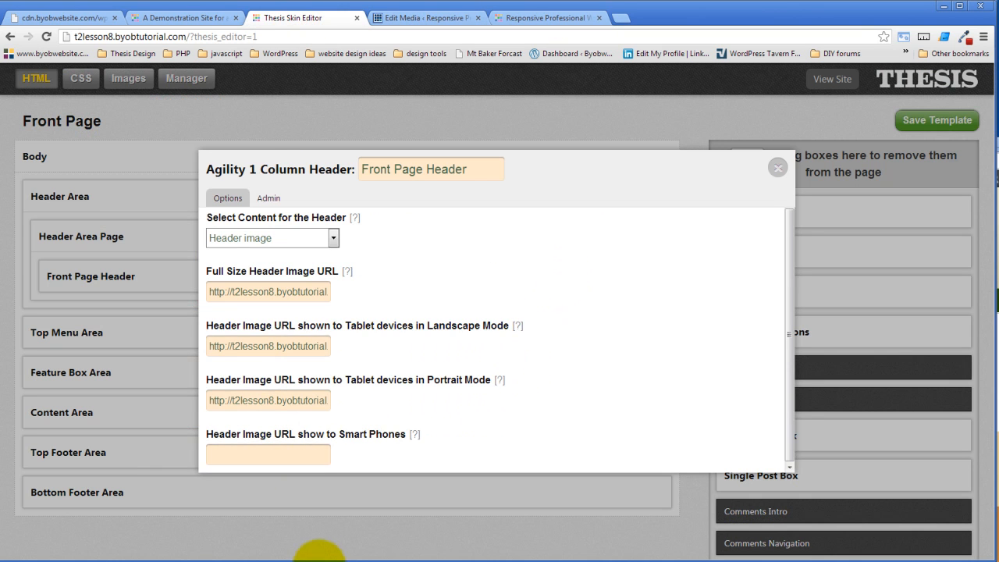
click(300, 453)
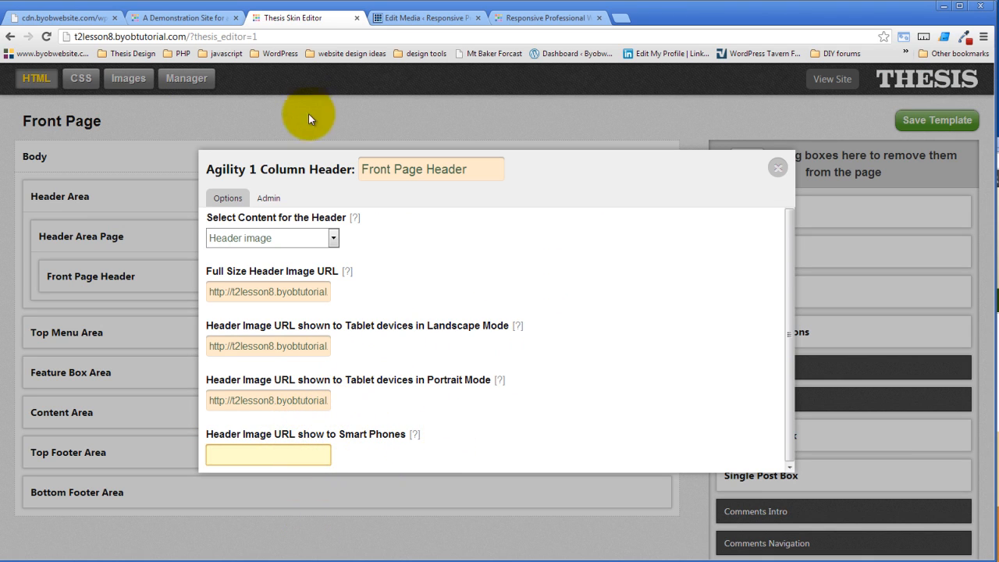
click(186, 19)
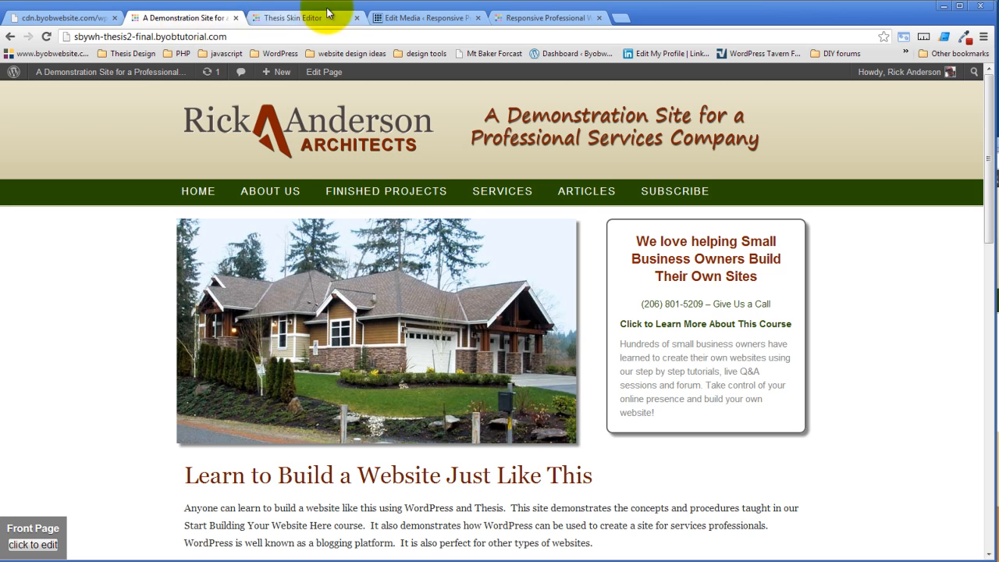
click(320, 15)
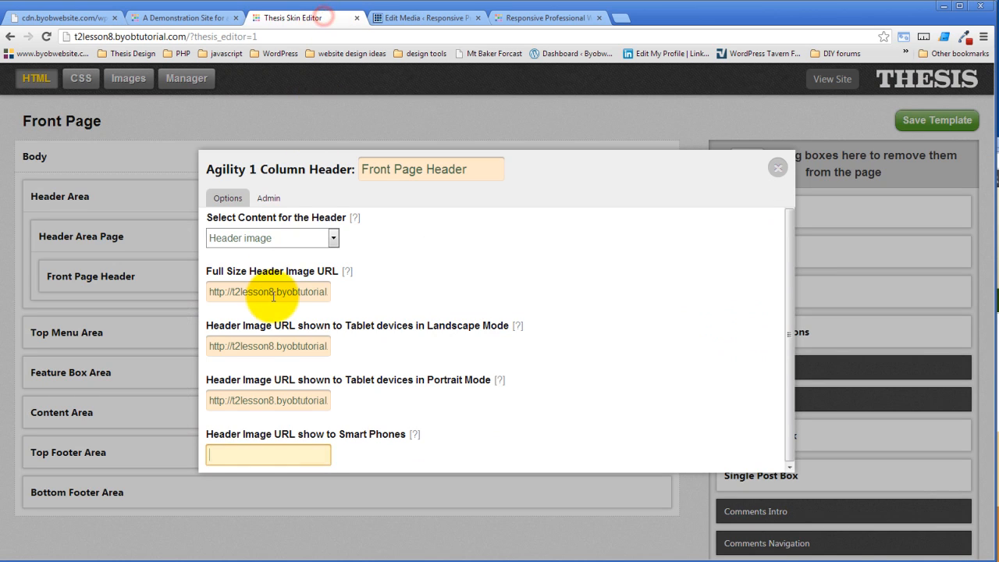
click(410, 16)
click(9, 36)
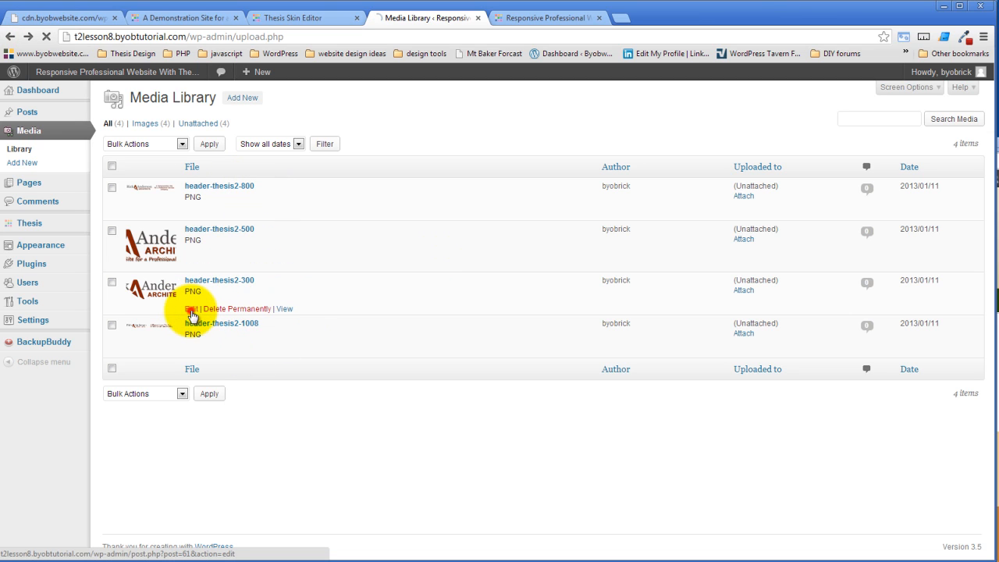
click(191, 312)
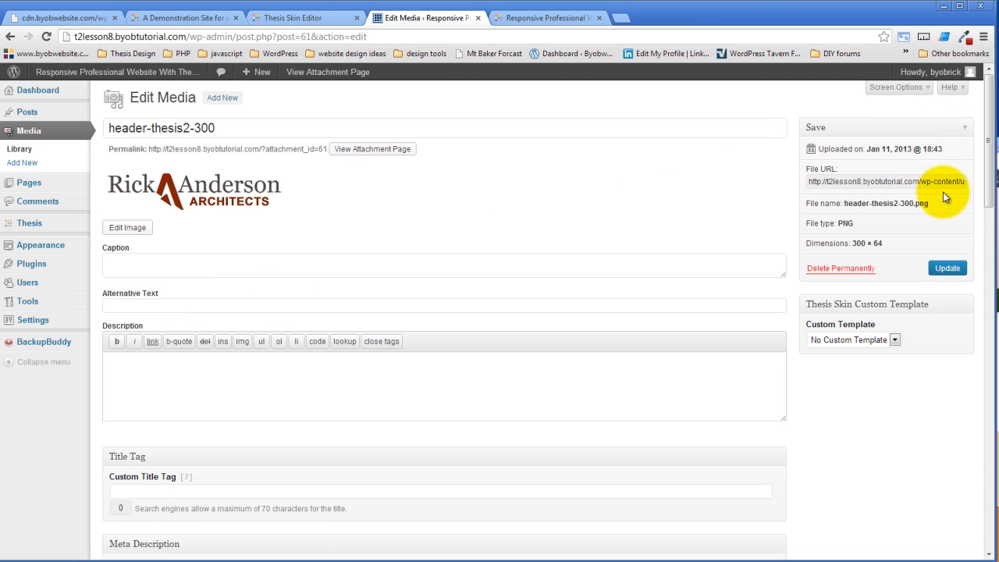
click(925, 181)
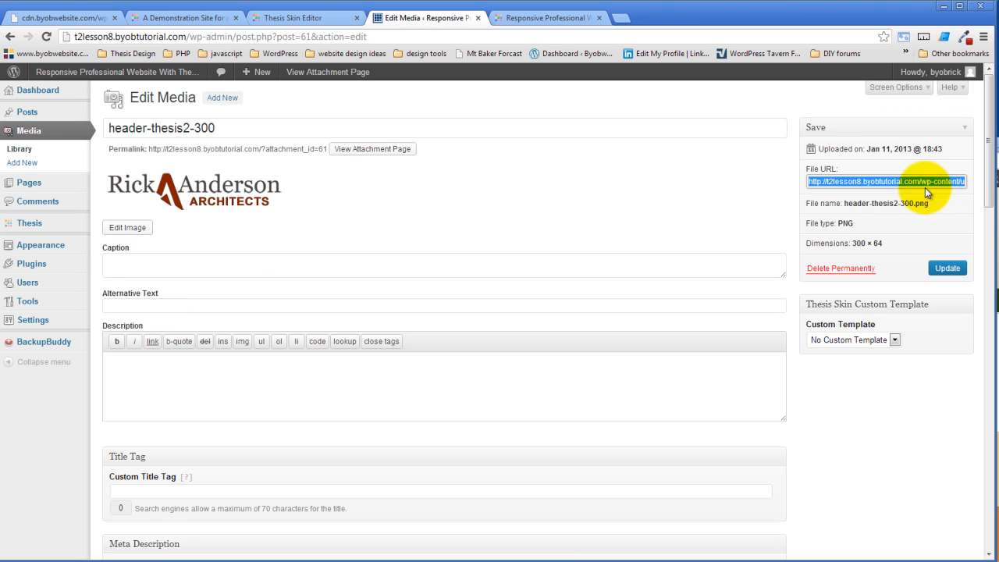
click(551, 16)
click(302, 17)
click(265, 455)
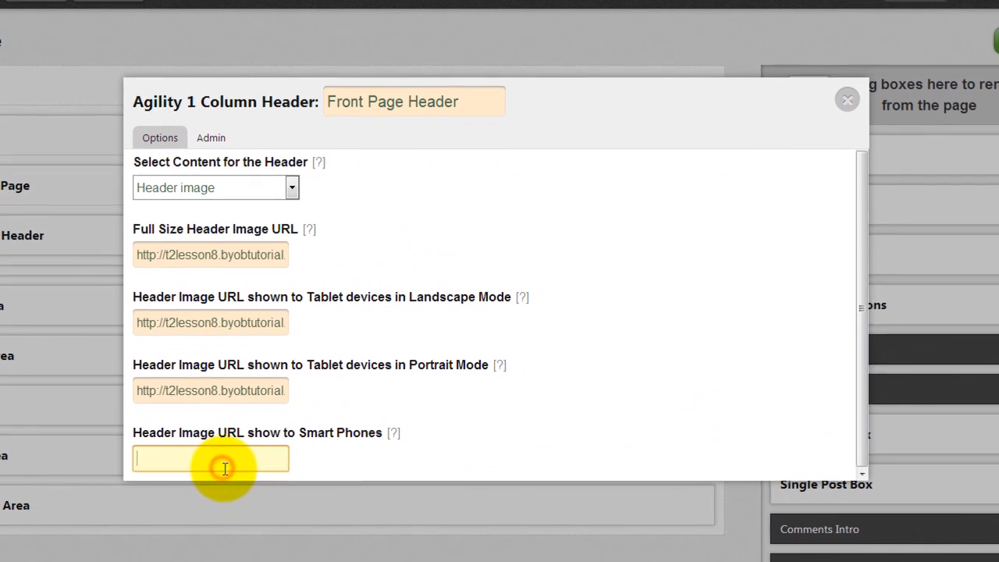
key(ctrl+v)
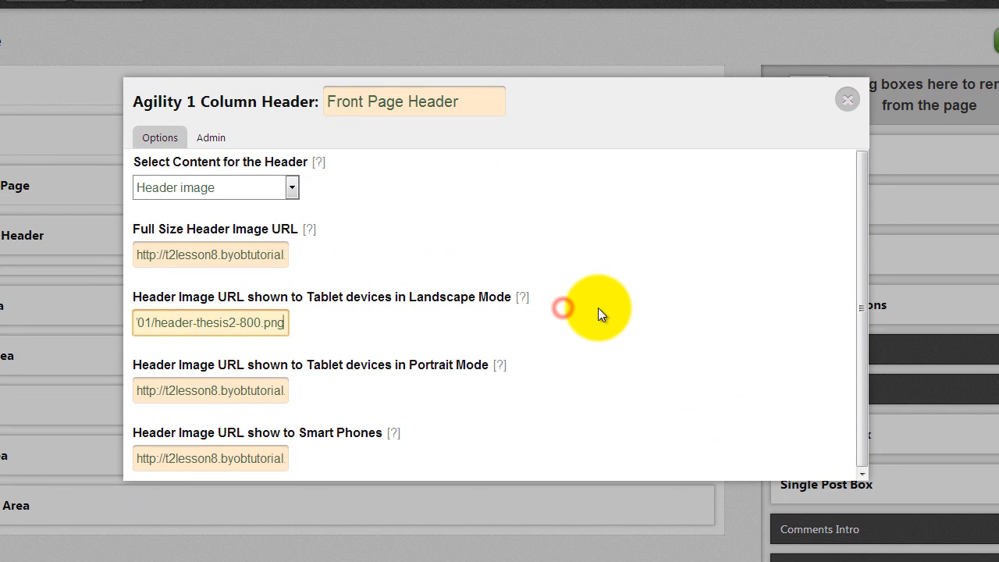
Step: Close the header options, save the Front Page template and check the header in the site preview window
scroll(599, 308, up, 2)
scroll(599, 308, down, 1)
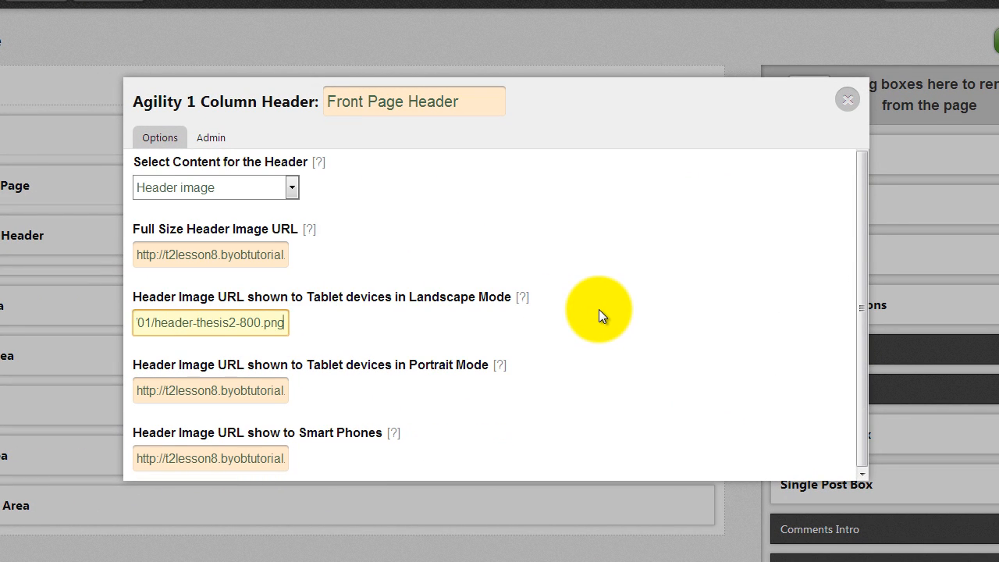
scroll(603, 312, up, 1)
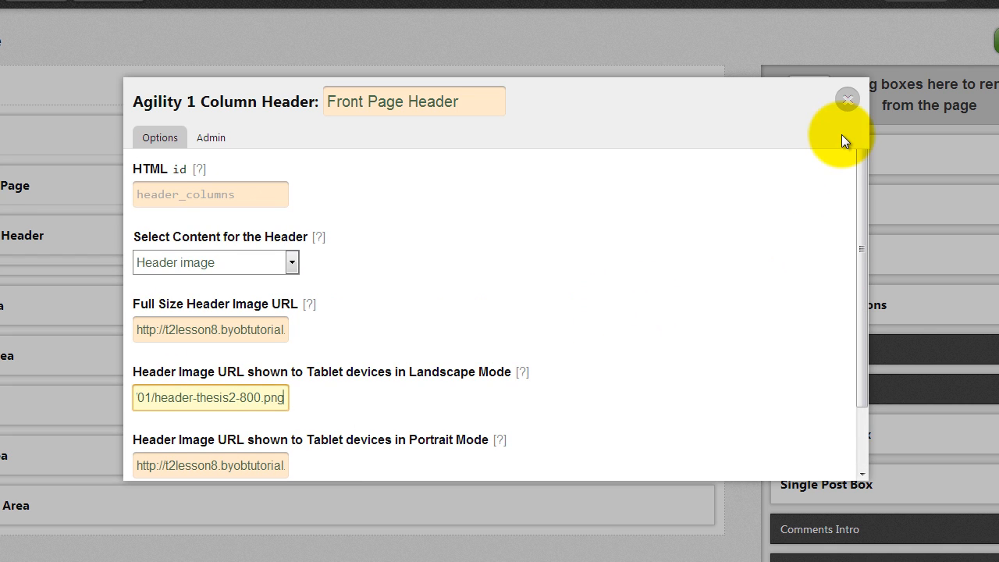
click(847, 99)
click(920, 116)
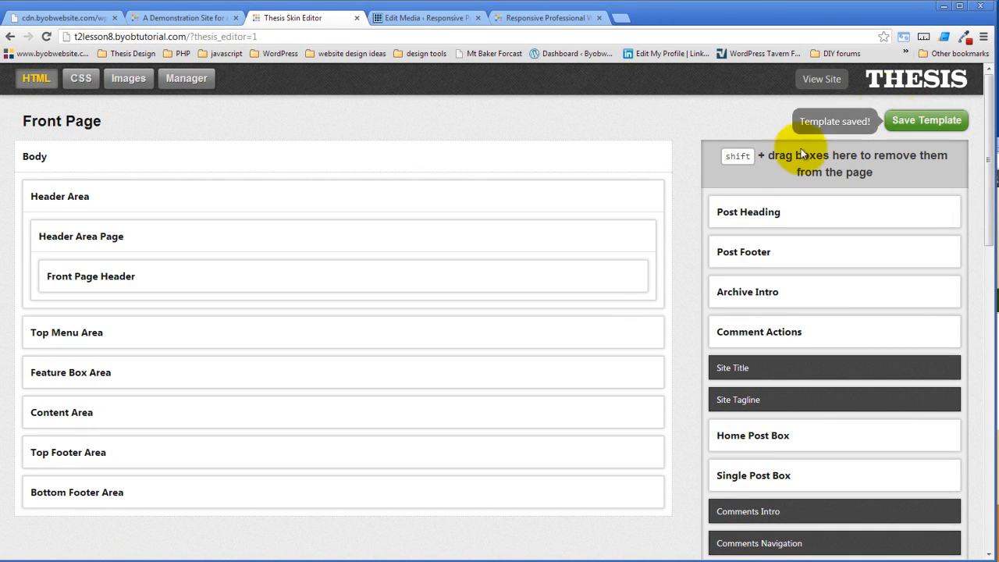
key(alt+Tab)
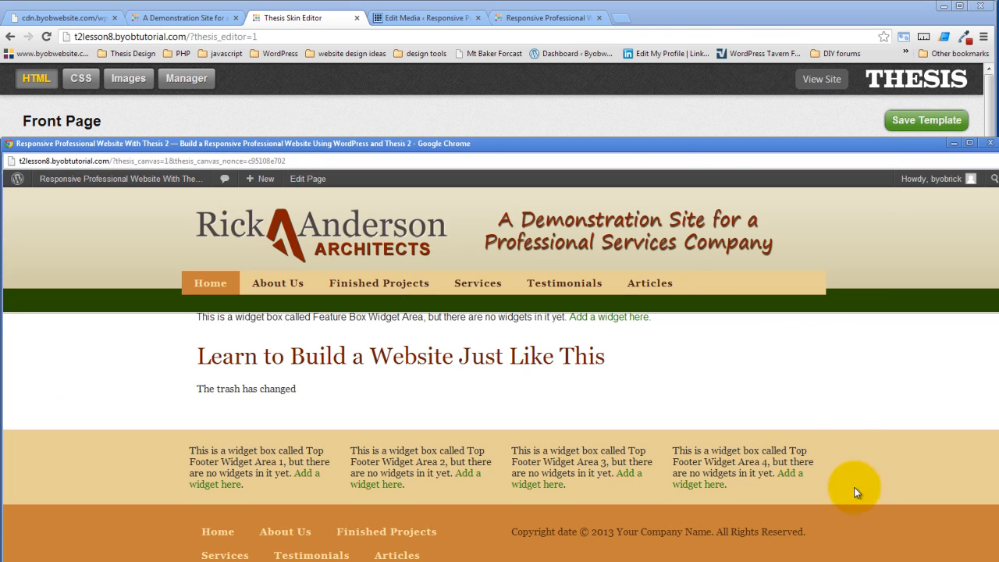
mouse_move(679, 153)
mouse_down()
mouse_move(680, 131)
mouse_move(679, 142)
mouse_up()
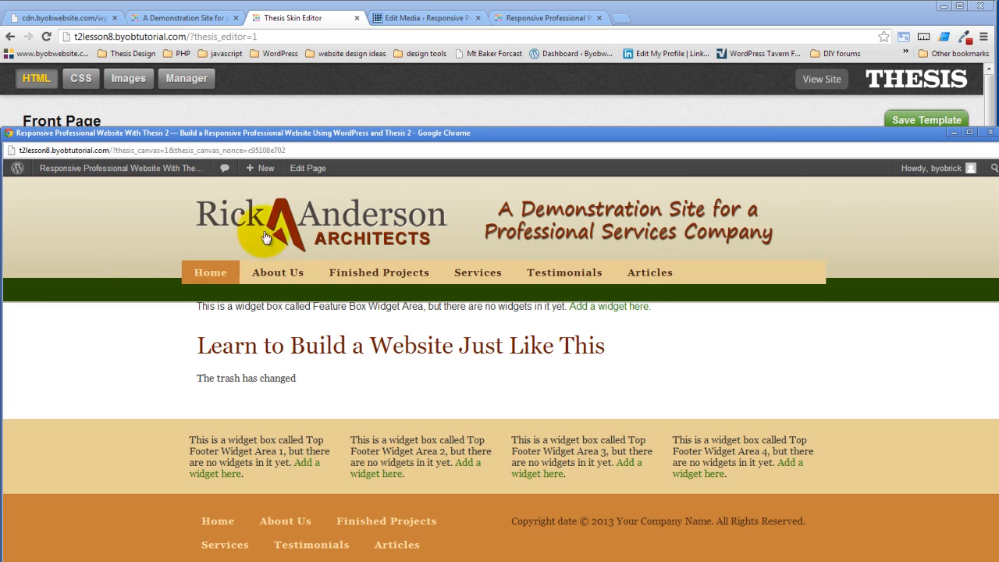